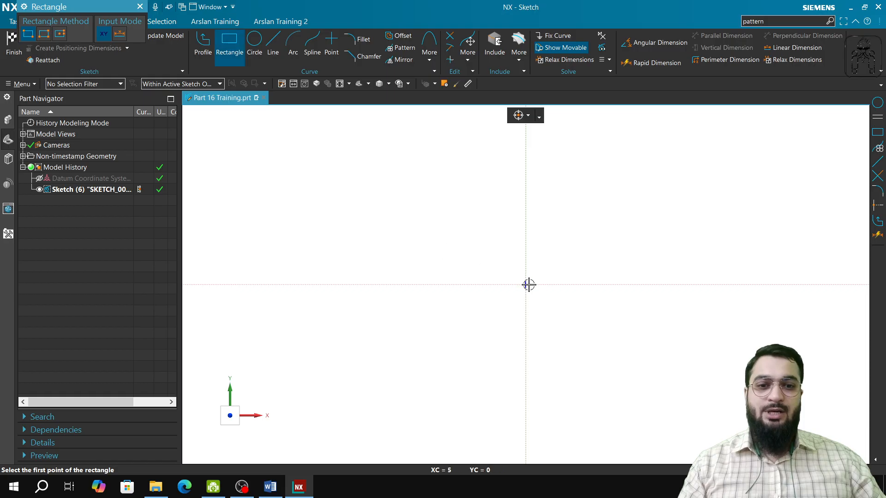
Step: Sketch a rectangle from the origin into the upper-right quadrant, about 145 mm wide and 135 mm high
{"action": "left_click", "coordinate": [525, 284]}
{"action": "left_click", "coordinate": [587, 227]}
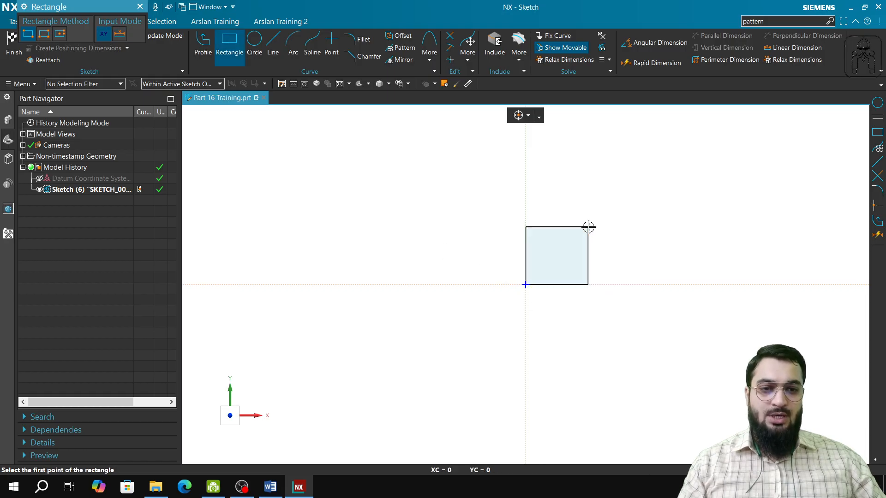
{"action": "key", "text": "Escape"}
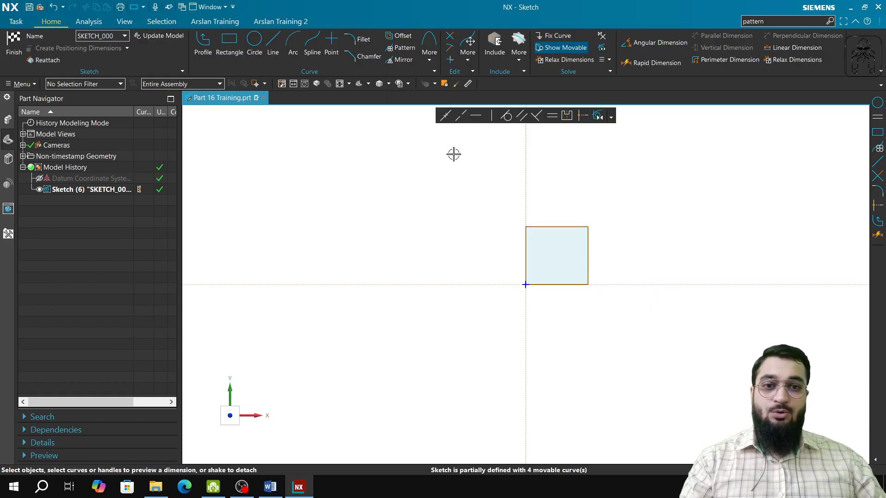
Step: Make the rectangle's right and top edges equal in length so it becomes a square
{"action": "left_click", "coordinate": [588, 251]}
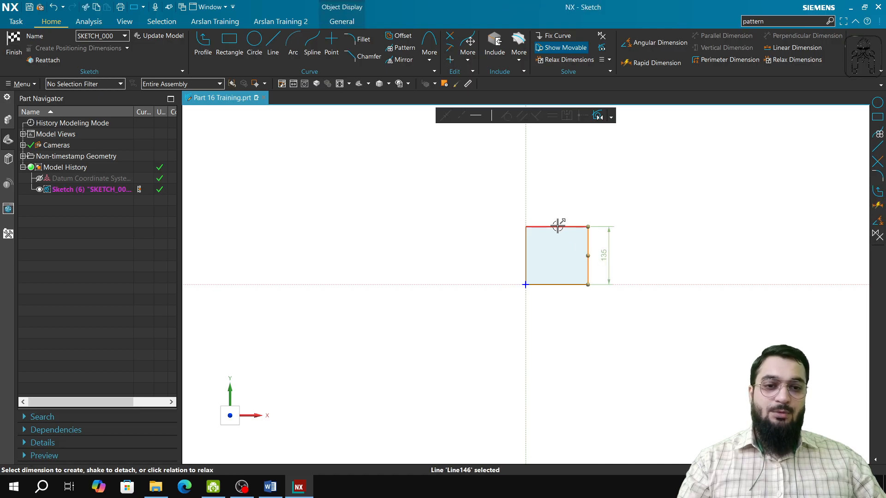
{"action": "left_click", "coordinate": [559, 227]}
{"action": "left_click", "coordinate": [554, 117]}
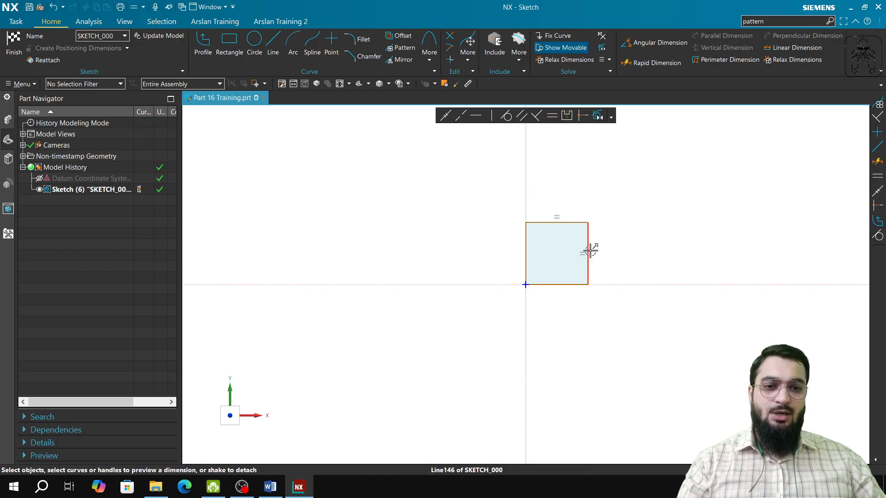
Step: Dimension the square's left edge to 50 mm and scale the entire sketch to match
{"action": "left_click", "coordinate": [525, 248]}
{"action": "left_click", "coordinate": [514, 301]}
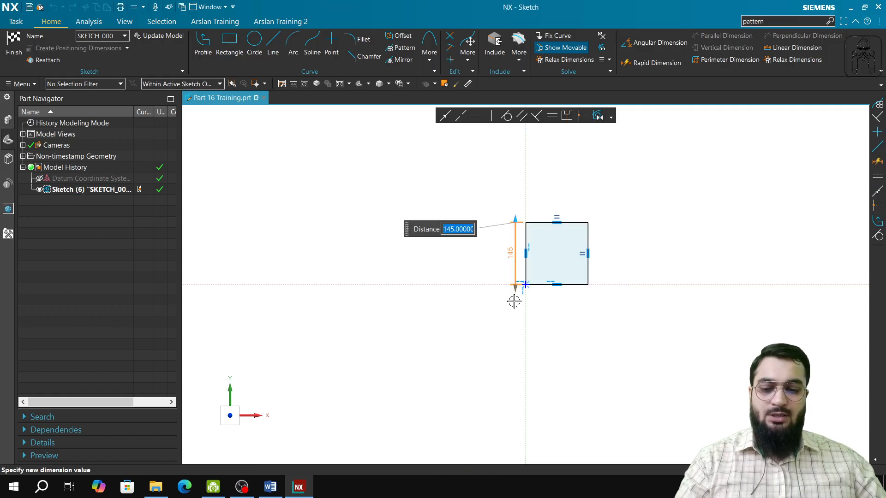
{"action": "type", "text": "50"}
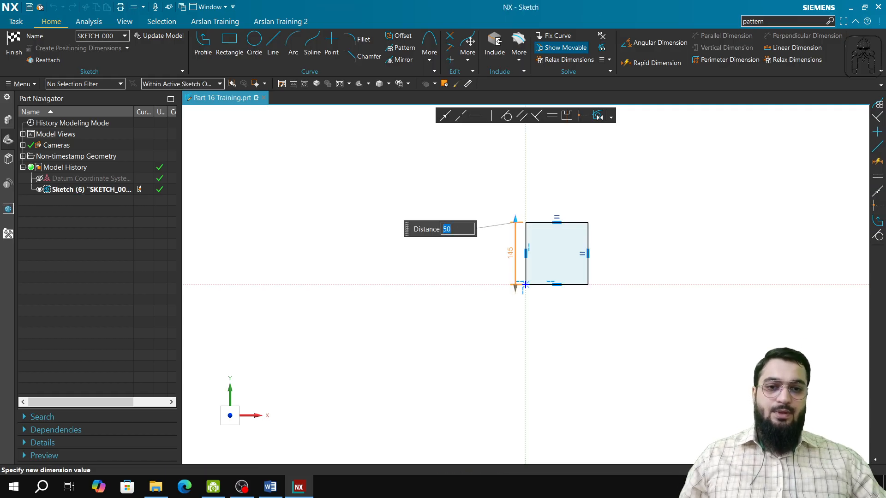
{"action": "key", "text": "Return"}
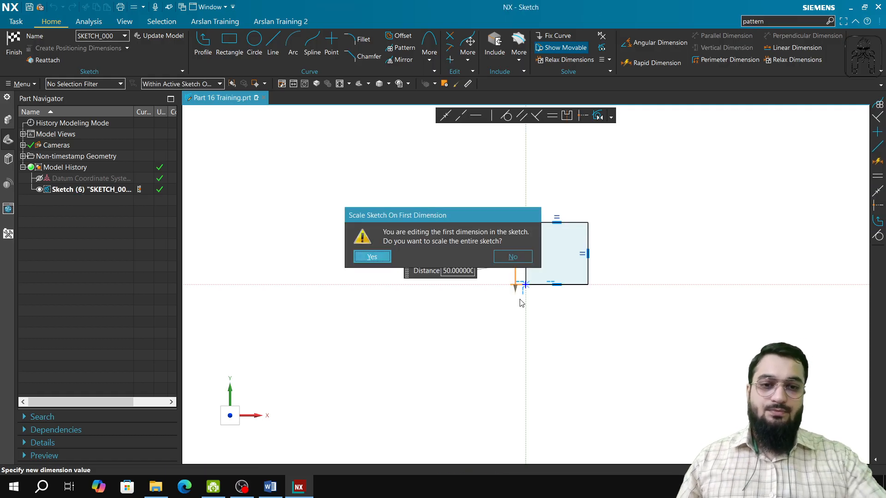
{"action": "left_click", "coordinate": [387, 260]}
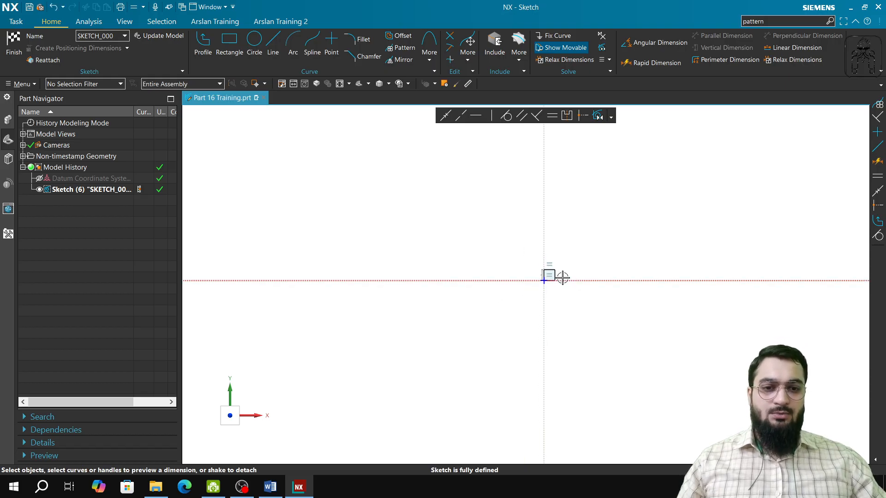
{"action": "scroll", "coordinate": [562, 276], "scroll_direction": "up", "scroll_amount": 10}
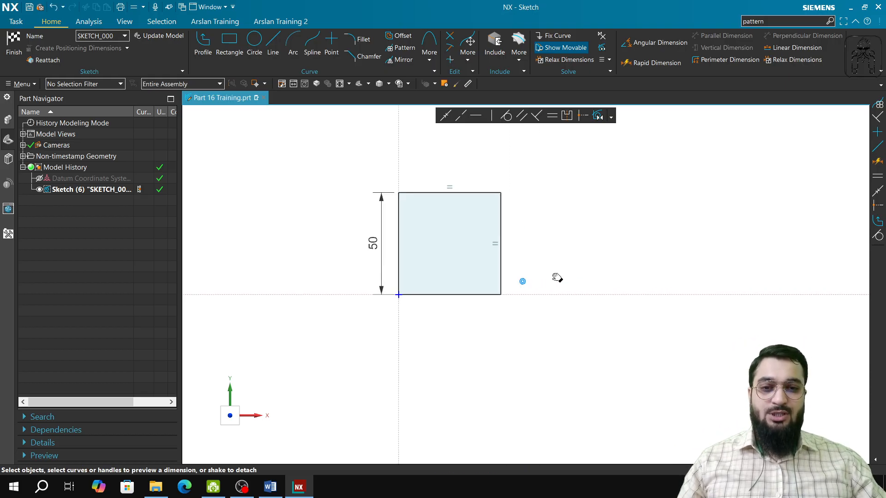
{"action": "middle_click_drag", "start_coordinate": [557, 277], "coordinate": [535, 247], "text": "shift"}
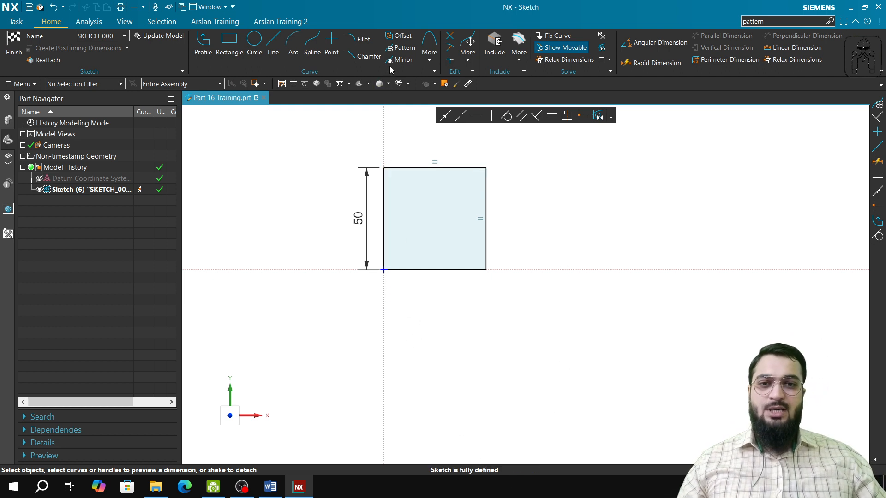
{"action": "left_click", "coordinate": [806, 23]}
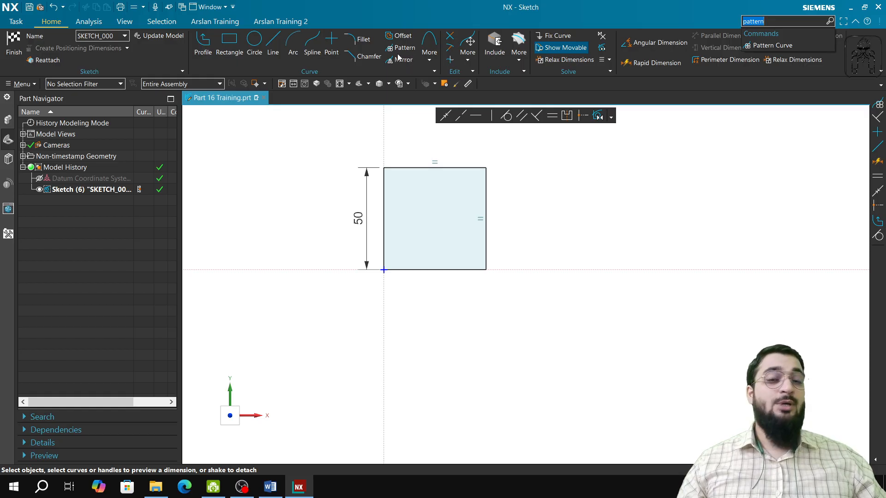
{"action": "right_click", "coordinate": [787, 54]}
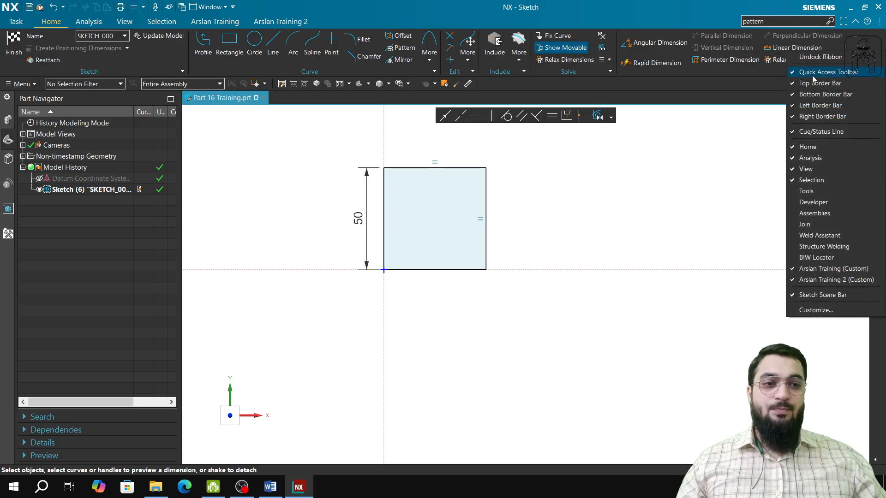
{"action": "left_click", "coordinate": [681, 239]}
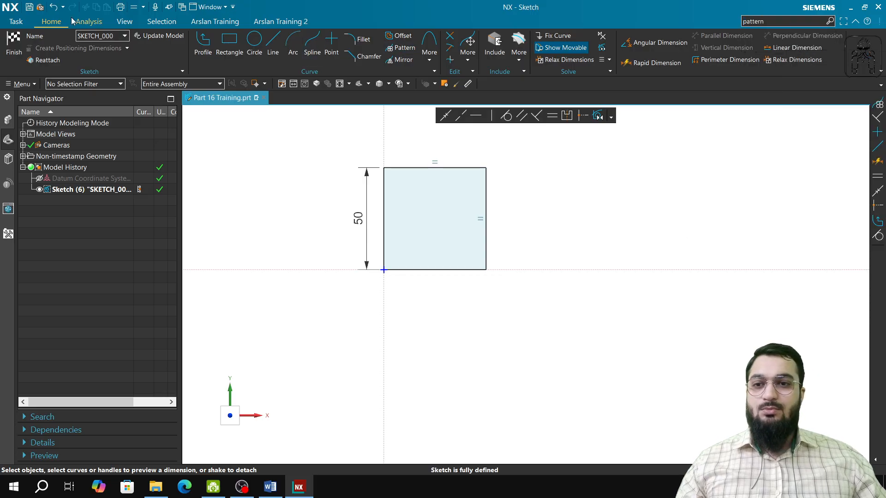
Step: Start a curve pattern and pick only the square's top edge using the Single Curve selection rule
{"action": "left_click", "coordinate": [401, 48]}
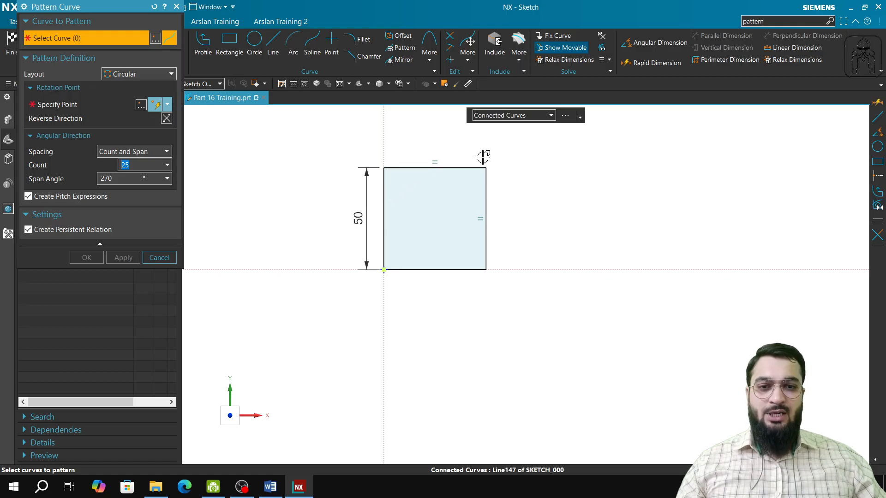
{"action": "left_click", "coordinate": [524, 115]}
{"action": "left_click", "coordinate": [524, 127]}
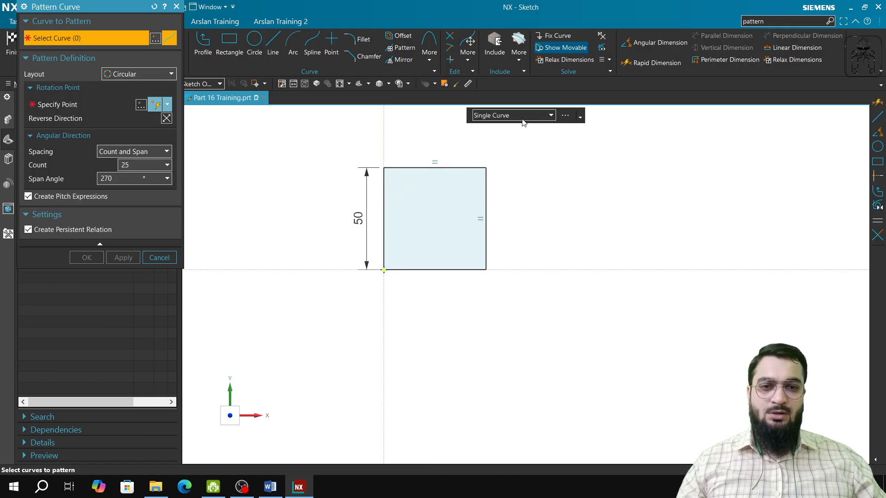
{"action": "left_click", "coordinate": [522, 117]}
{"action": "left_click", "coordinate": [512, 139]}
{"action": "left_click", "coordinate": [524, 115]}
{"action": "left_click", "coordinate": [498, 127]}
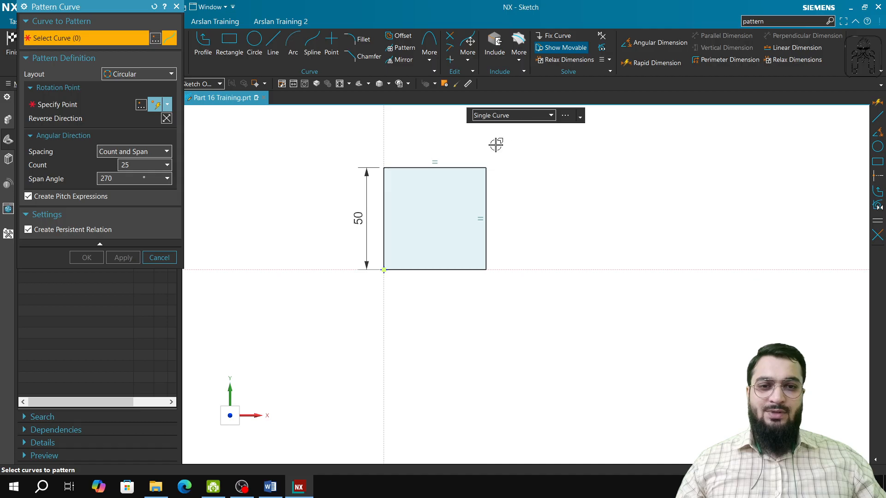
{"action": "left_click", "coordinate": [469, 169]}
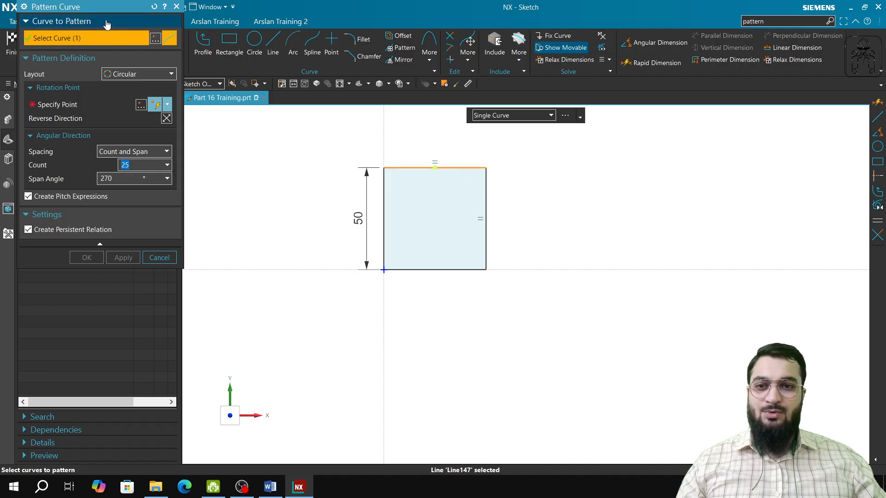
Step: Reset the pattern settings, pick the top edge with the Tangent Curves rule, and switch the rule to Curves in Group
{"action": "left_click", "coordinate": [153, 7]}
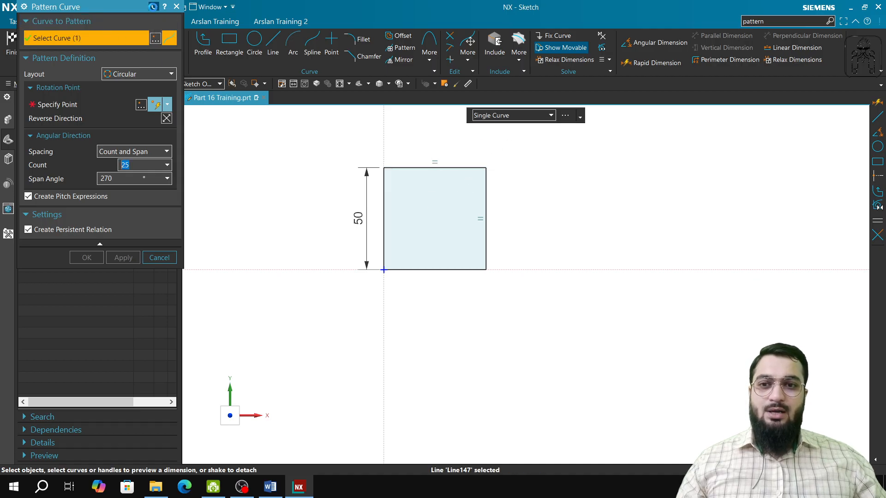
{"action": "left_click", "coordinate": [518, 116]}
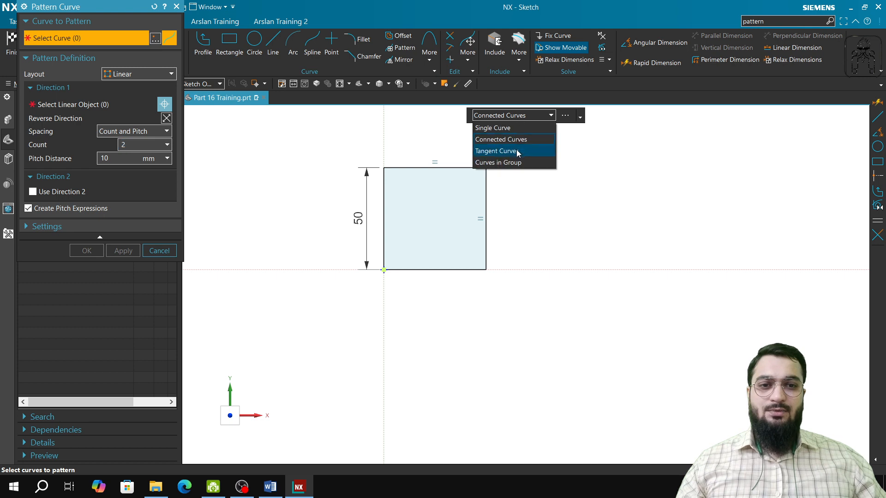
{"action": "left_click", "coordinate": [516, 151]}
{"action": "left_click", "coordinate": [452, 165]}
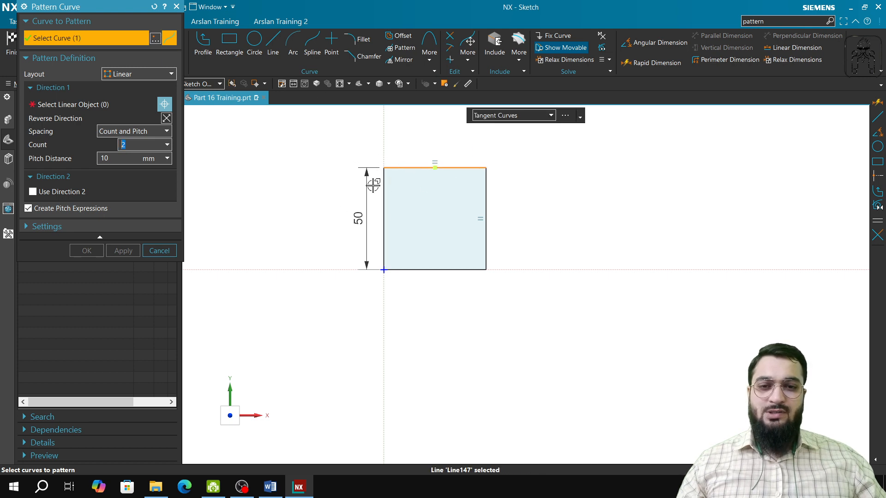
{"action": "left_click", "coordinate": [530, 118]}
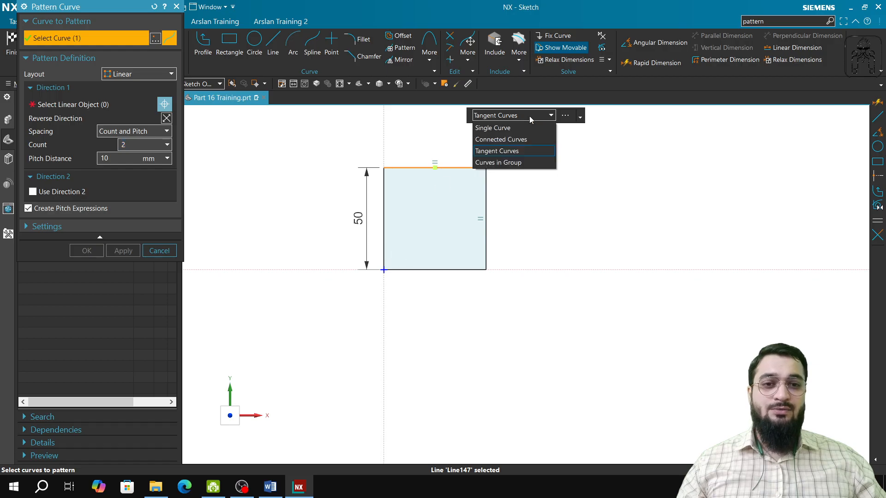
{"action": "left_click", "coordinate": [507, 163]}
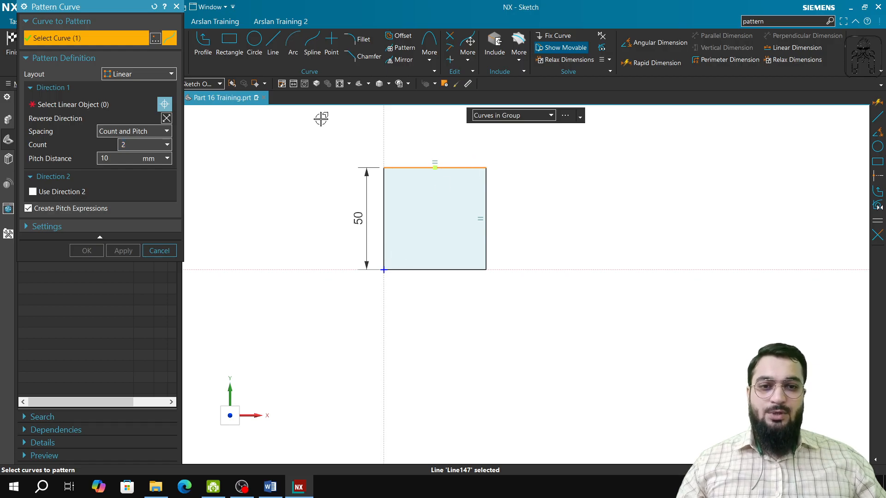
Step: Reset the pattern settings again and select the whole square as the curves to pattern using the Connected Curves rule
{"action": "left_click", "coordinate": [154, 7]}
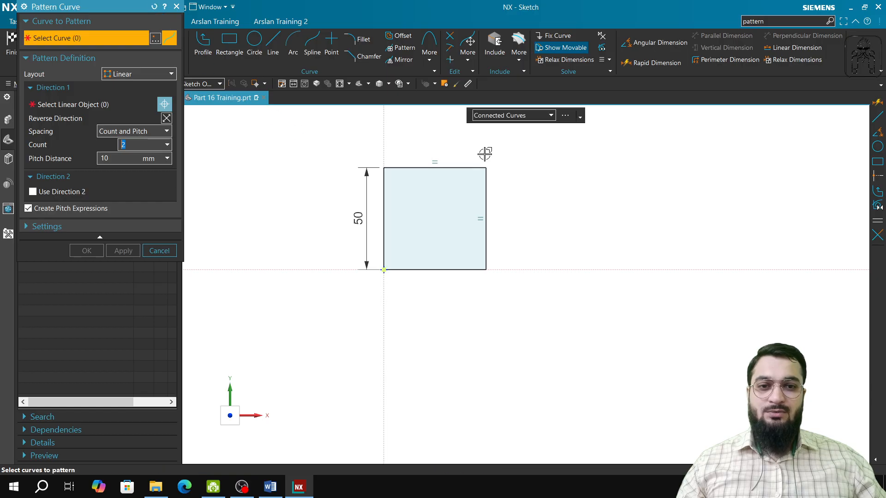
{"action": "left_click", "coordinate": [514, 116]}
{"action": "left_click", "coordinate": [507, 162]}
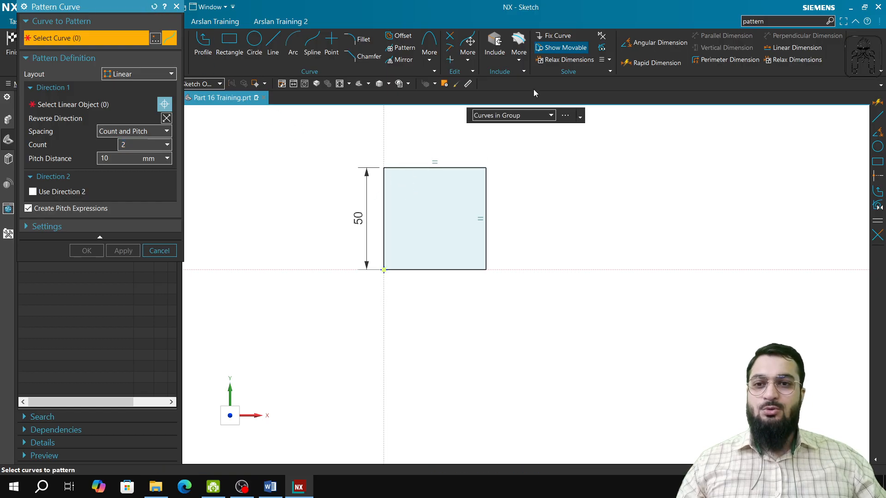
{"action": "left_click", "coordinate": [550, 115]}
{"action": "left_click", "coordinate": [505, 138]}
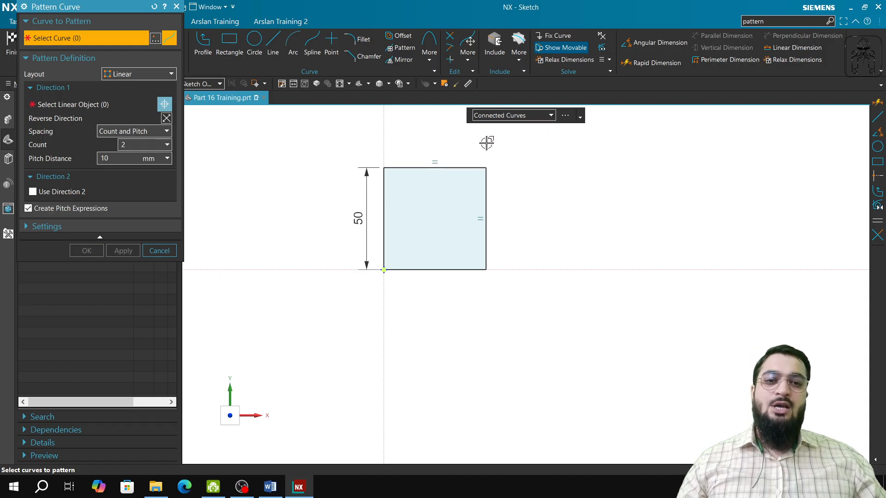
{"action": "left_click", "coordinate": [460, 168]}
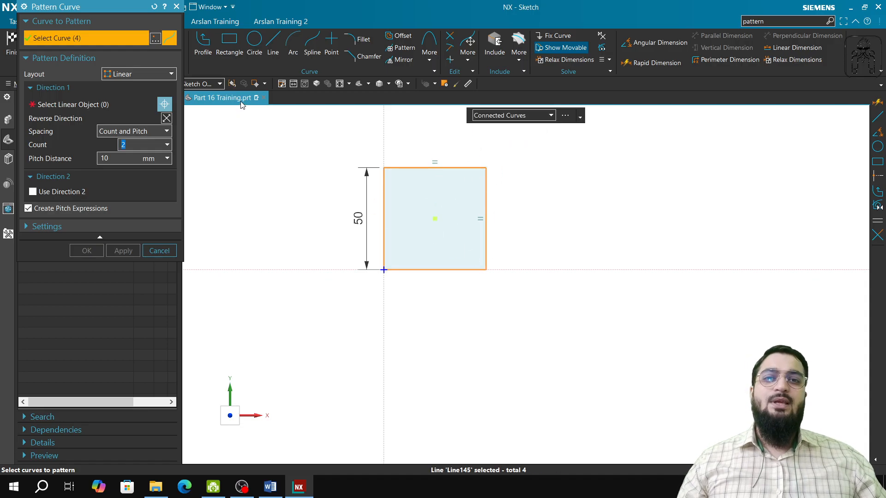
Step: Try a linear pattern of the square along the horizontal axis with Count and Pitch spacing, and cancel it
{"action": "left_click", "coordinate": [104, 106]}
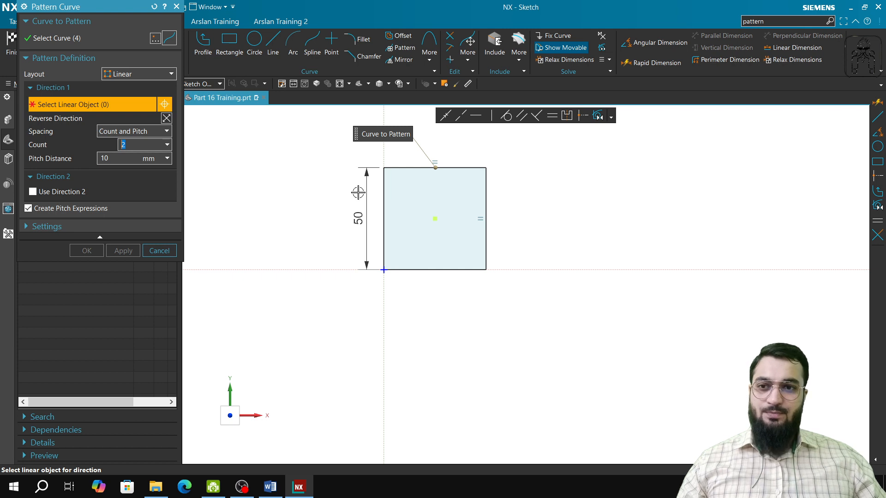
{"action": "left_click", "coordinate": [516, 269]}
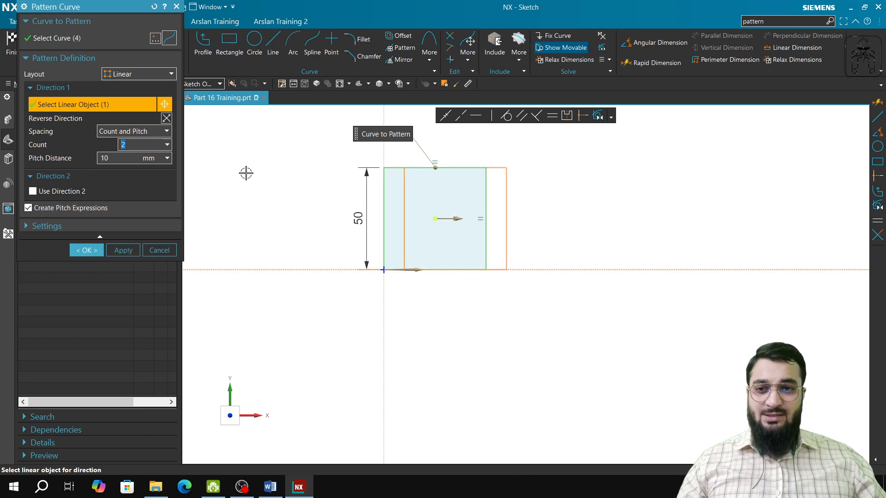
{"action": "left_click", "coordinate": [115, 132]}
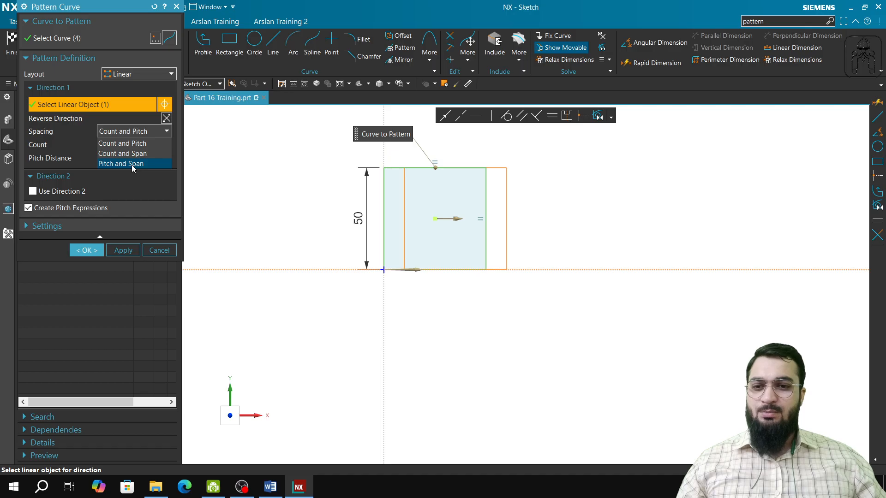
{"action": "left_click", "coordinate": [132, 144]}
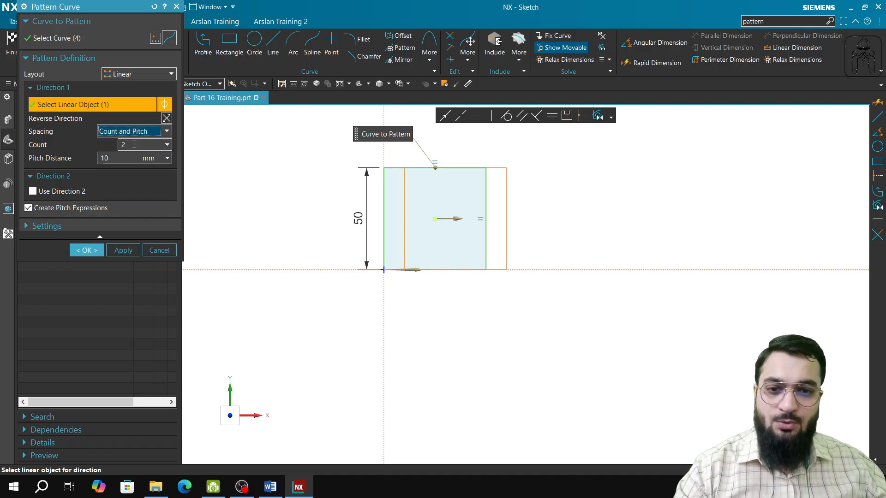
{"action": "key", "text": "Escape"}
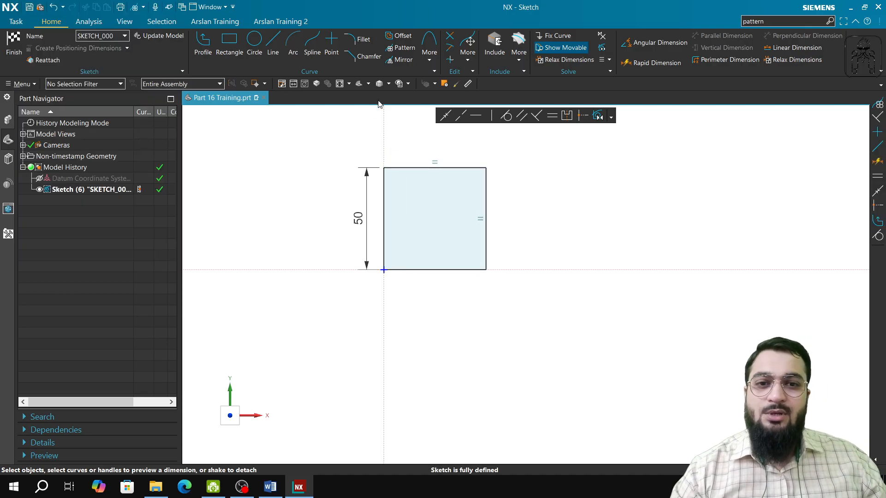
Step: Sketch a second rectangle below the square, starting in line with its left edge, and undo it
{"action": "left_click", "coordinate": [229, 42]}
{"action": "scroll", "coordinate": [438, 278], "scroll_direction": "up", "scroll_amount": 2}
{"action": "scroll", "coordinate": [437, 283], "scroll_direction": "down", "scroll_amount": 4}
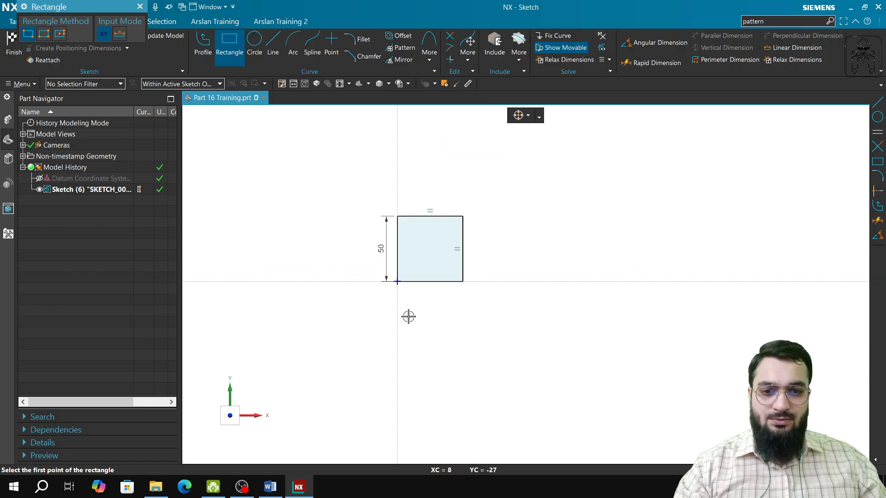
{"action": "left_click", "coordinate": [397, 314]}
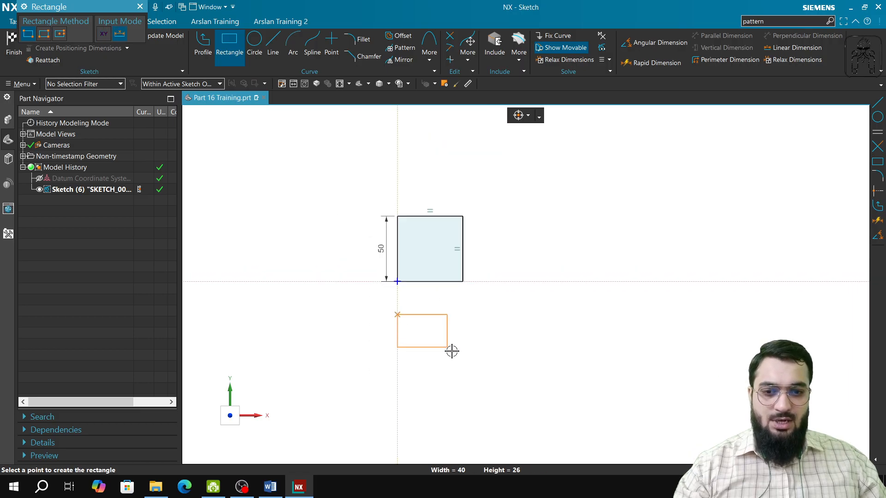
{"action": "left_click", "coordinate": [461, 375]}
{"action": "key", "text": "Escape"}
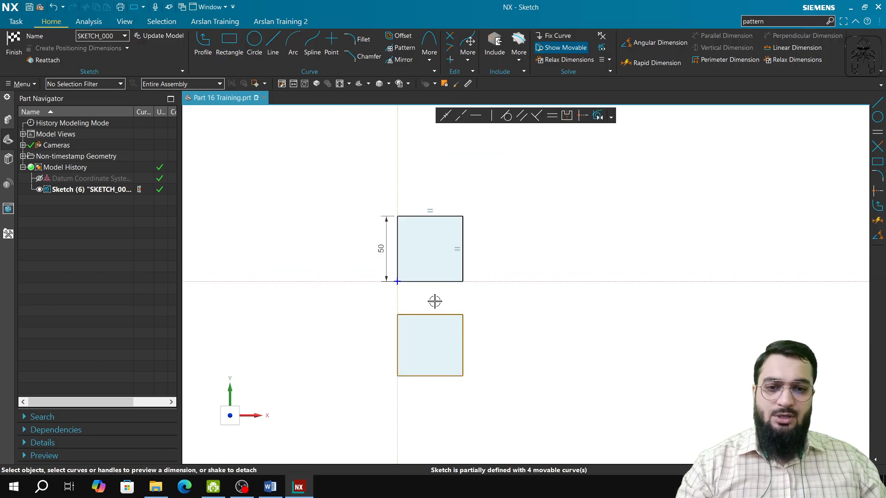
{"action": "key", "text": "ctrl+z"}
{"action": "key", "text": "ctrl+z"}
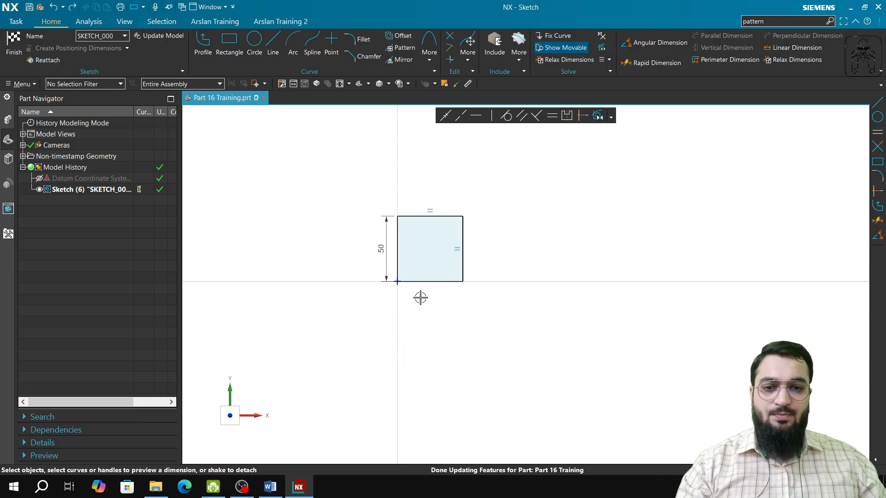
{"action": "key", "text": "ctrl+z"}
{"action": "left_click", "coordinate": [240, 65]}
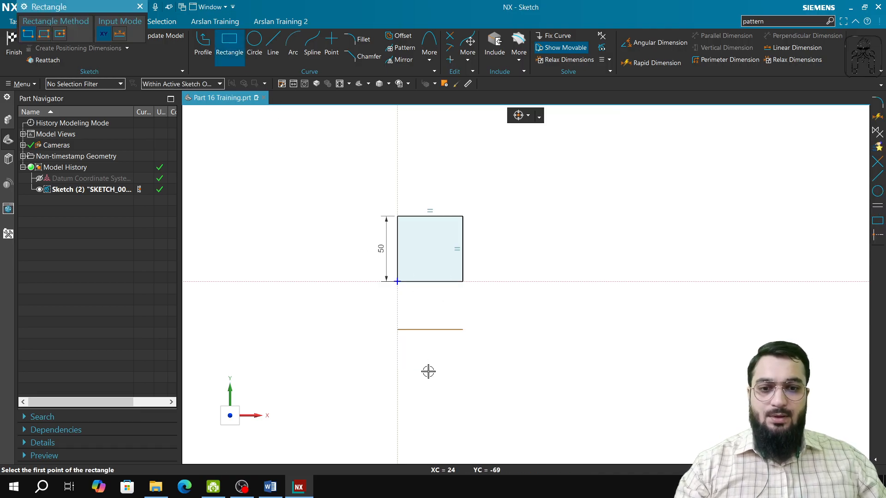
{"action": "key", "text": "Escape"}
{"action": "key", "text": "ctrl+z"}
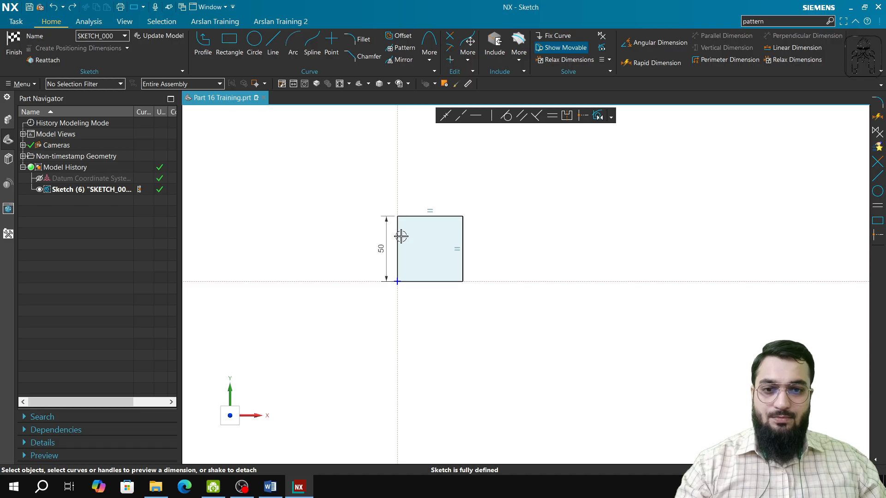
Step: Copy the dimensioned square twice, placing the two copies one below the other under the original
{"action": "left_click_drag", "start_coordinate": [361, 196], "coordinate": [595, 366]}
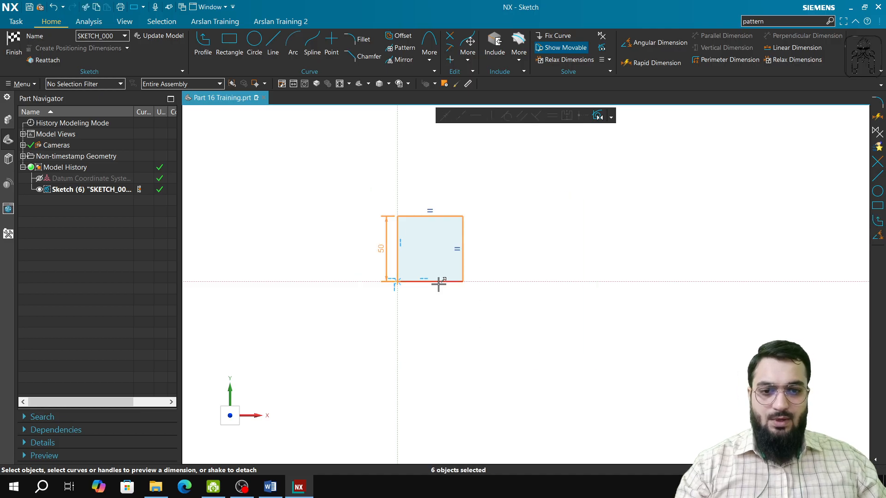
{"action": "left_click_drag", "start_coordinate": [438, 285], "coordinate": [450, 390]}
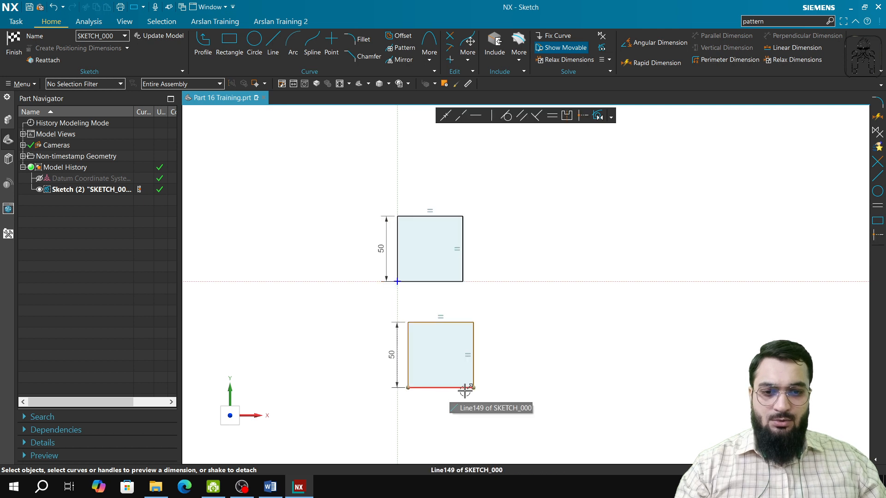
{"action": "left_click_drag", "start_coordinate": [357, 197], "coordinate": [511, 303]}
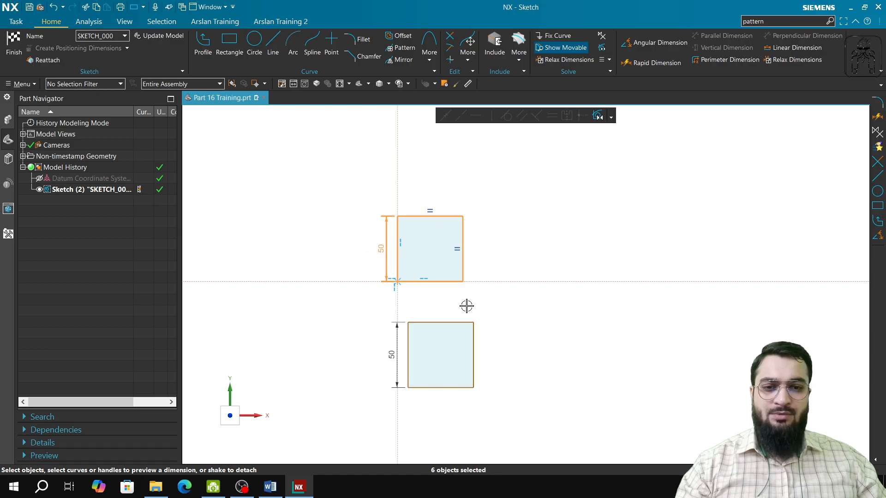
{"action": "middle_click_drag", "start_coordinate": [515, 362], "coordinate": [490, 261], "text": "shift"}
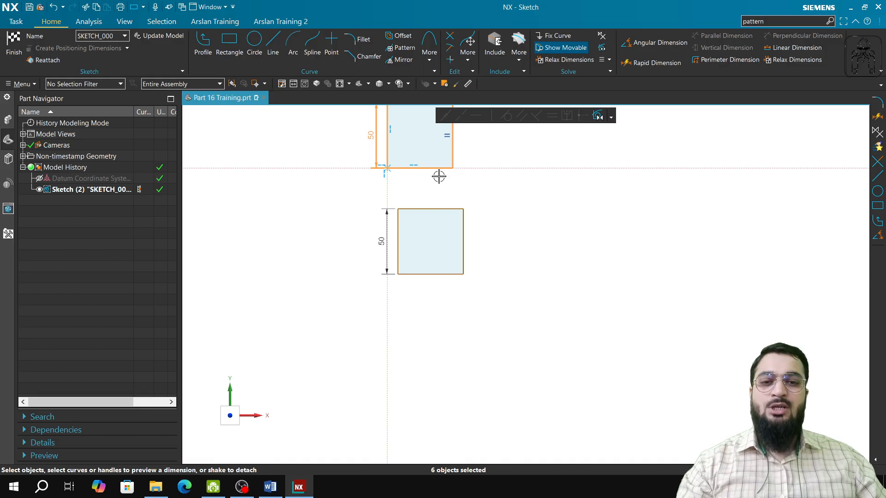
{"action": "left_click_drag", "start_coordinate": [438, 169], "coordinate": [439, 358]}
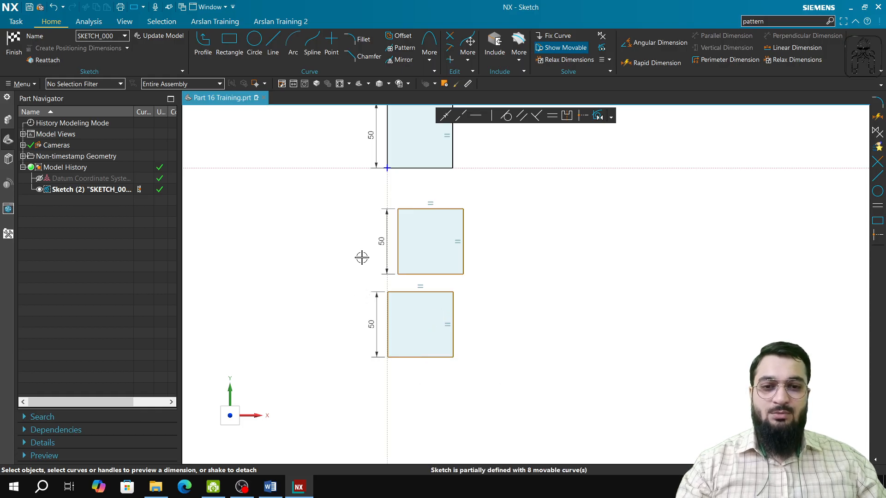
Step: Make the middle square's left edge collinear with the sketch's vertical axis
{"action": "scroll", "coordinate": [386, 232], "scroll_direction": "up", "scroll_amount": 4}
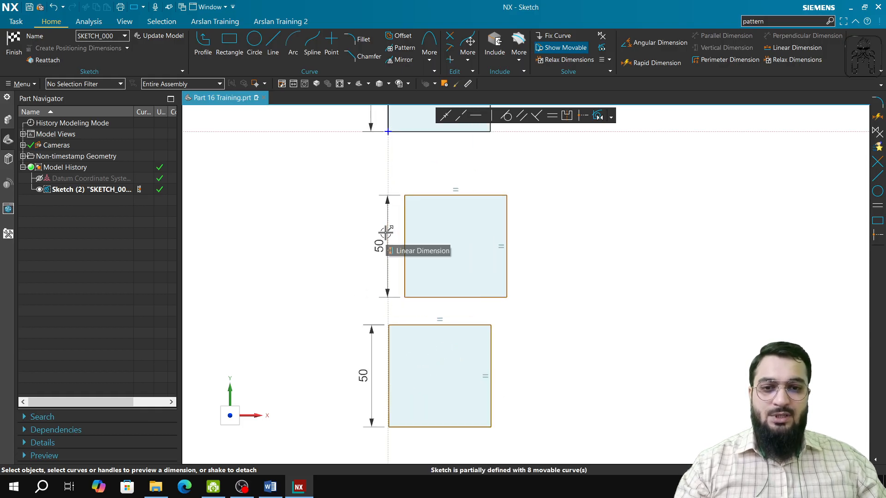
{"action": "left_click", "coordinate": [409, 249]}
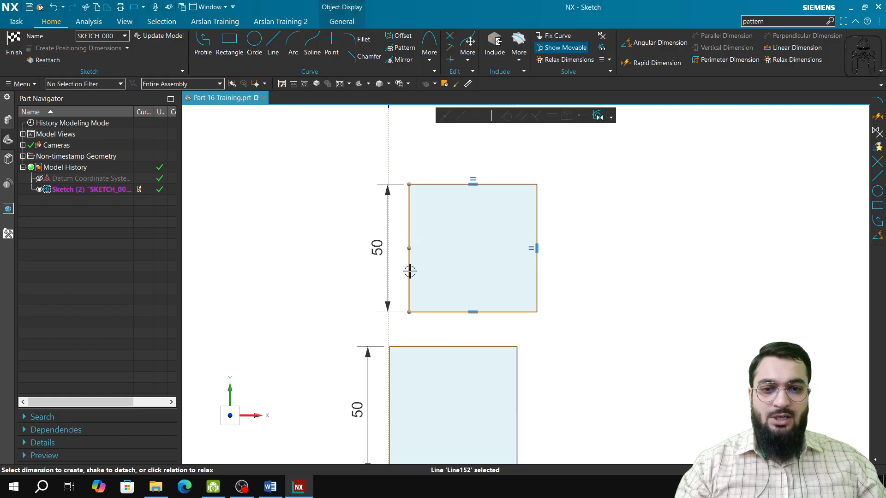
{"action": "left_click", "coordinate": [389, 143]}
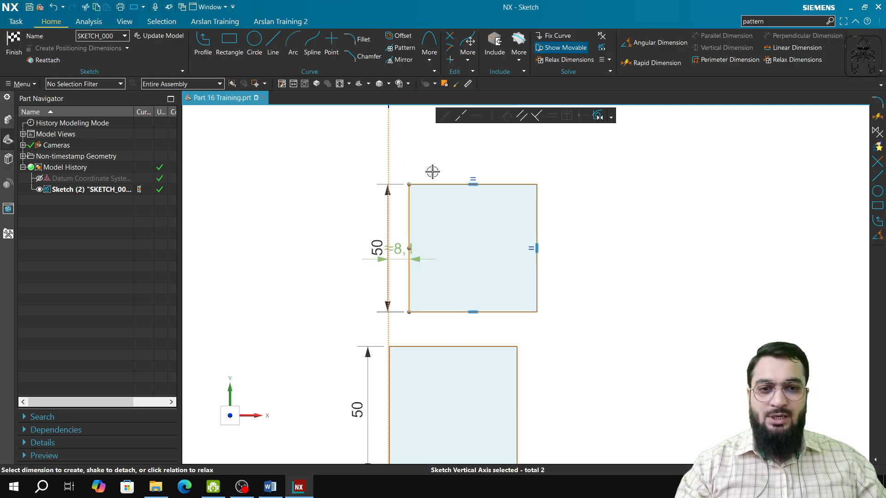
{"action": "left_click", "coordinate": [461, 116]}
{"action": "scroll", "coordinate": [591, 361], "scroll_direction": "down", "scroll_amount": 2}
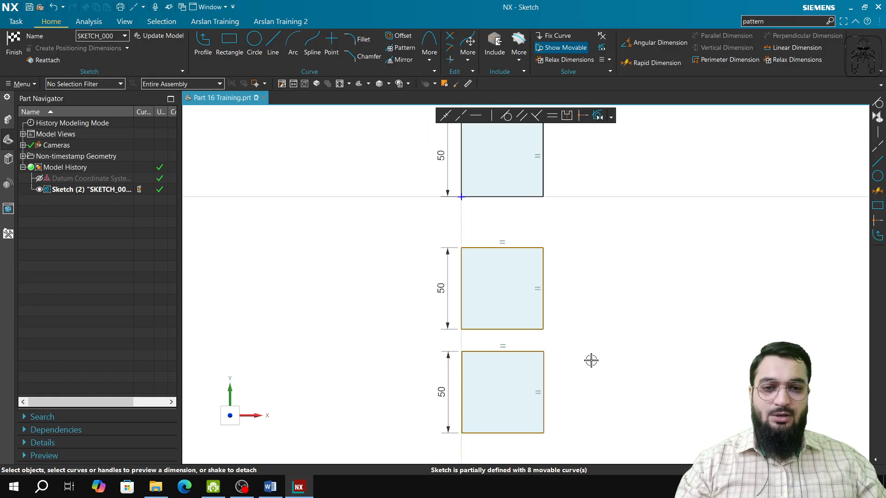
Step: Make the lowest square's left edge collinear with the sketch's vertical axis
{"action": "middle_click_drag", "start_coordinate": [588, 376], "coordinate": [540, 271], "text": "shift"}
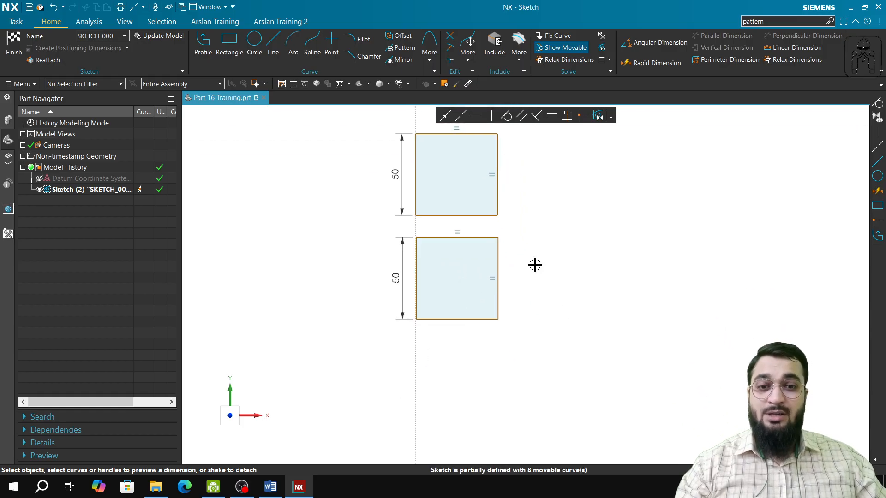
{"action": "left_click", "coordinate": [417, 272]}
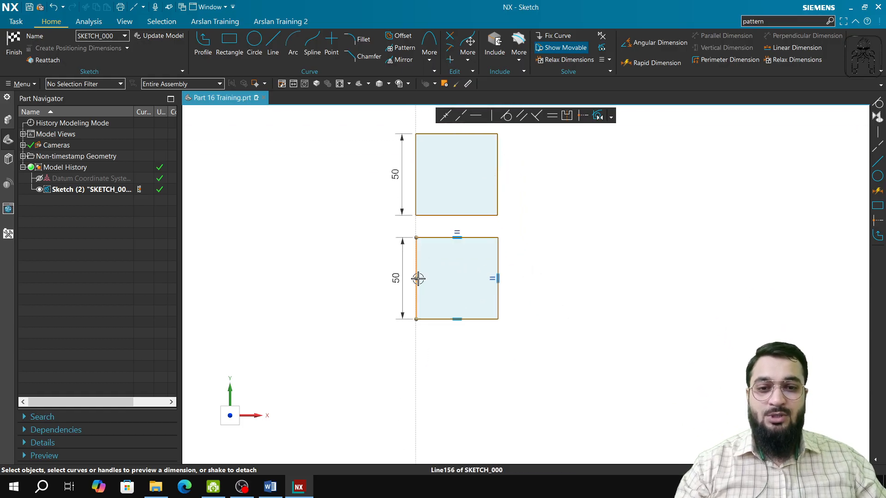
{"action": "left_click", "coordinate": [416, 346]}
{"action": "left_click", "coordinate": [460, 116]}
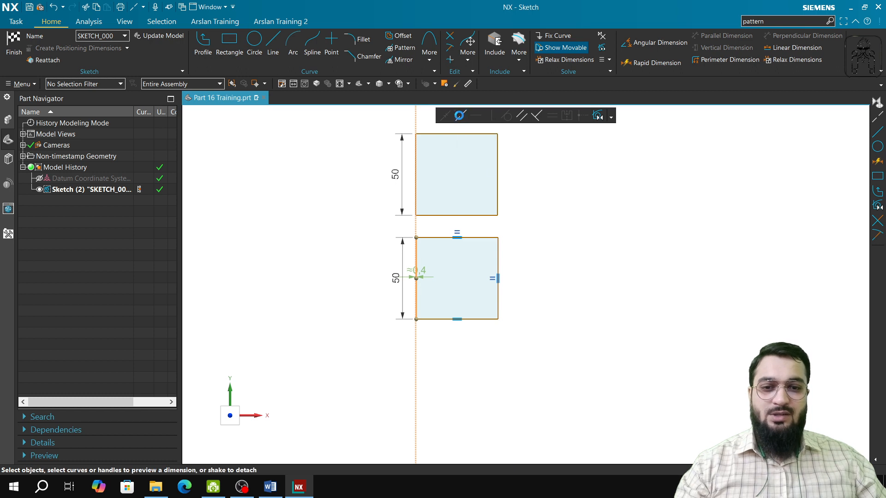
Step: Add a rapid dimension between the top square's lower-left corner and the middle square's upper-left corner and set it to 50 mm
{"action": "scroll", "coordinate": [431, 223], "scroll_direction": "up", "scroll_amount": 2}
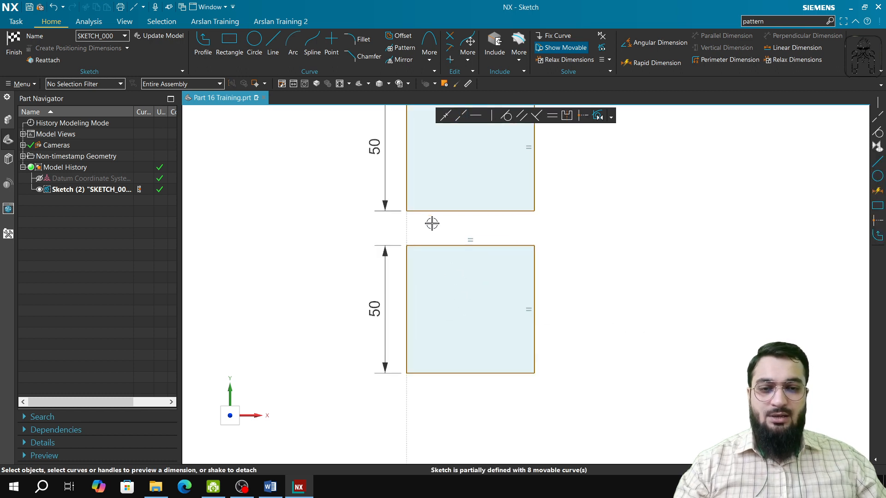
{"action": "scroll", "coordinate": [432, 223], "scroll_direction": "down", "scroll_amount": 4}
{"action": "middle_click_drag", "start_coordinate": [545, 246], "coordinate": [528, 344], "text": "shift"}
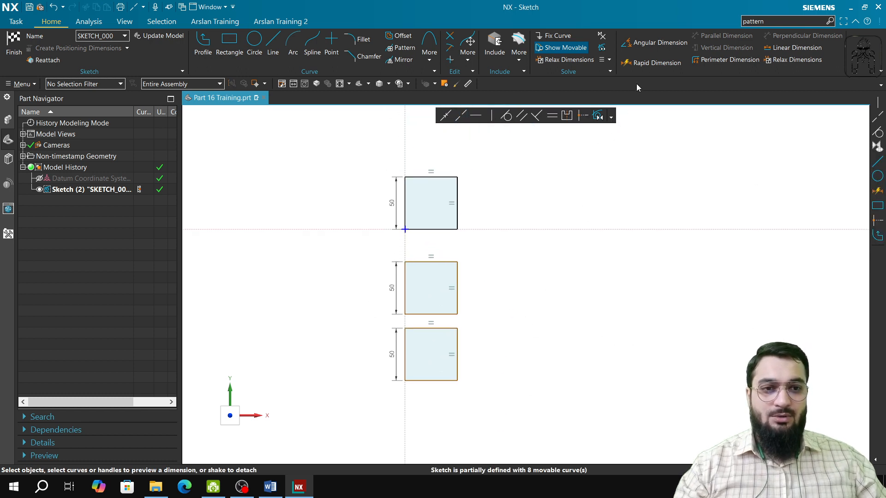
{"action": "left_click", "coordinate": [653, 65]}
{"action": "left_click", "coordinate": [404, 229]}
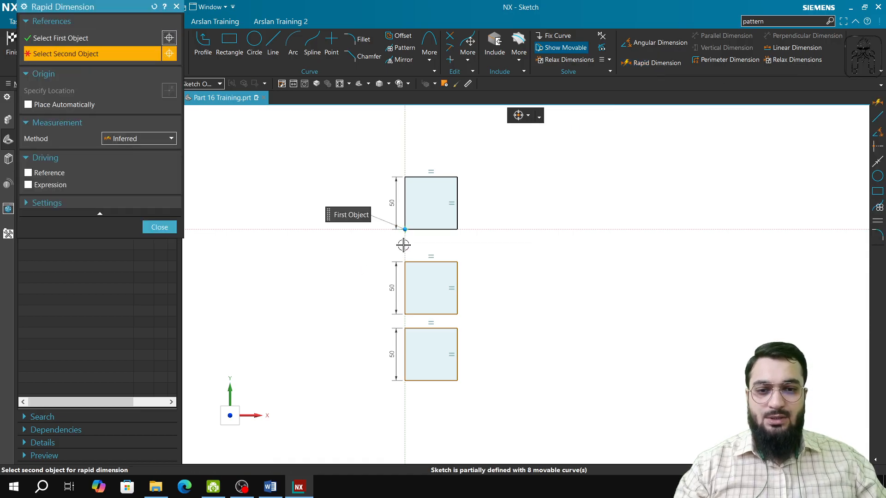
{"action": "left_click", "coordinate": [404, 261]}
{"action": "left_click", "coordinate": [382, 240]}
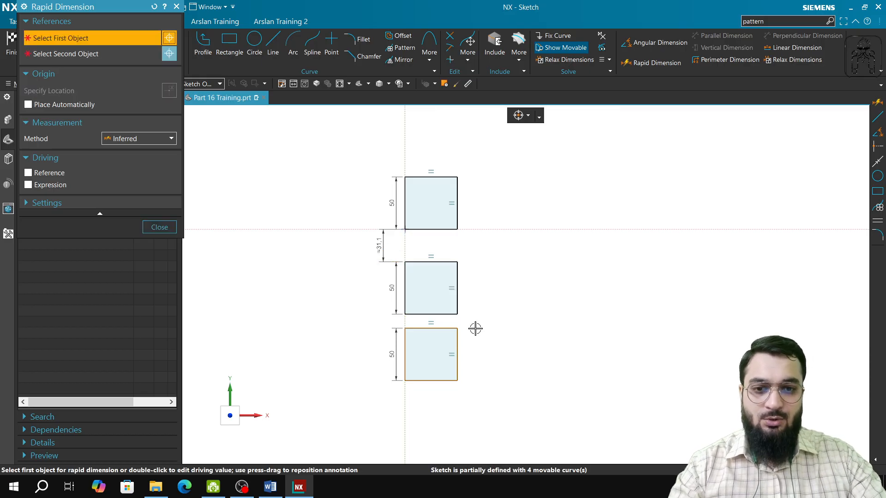
{"action": "key", "text": "Escape"}
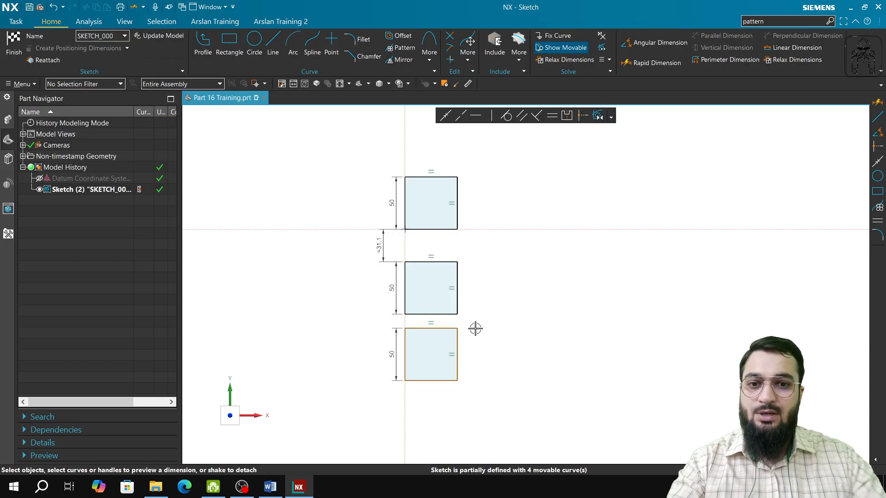
{"action": "double_click", "coordinate": [389, 243]}
{"action": "type", "text": "50"}
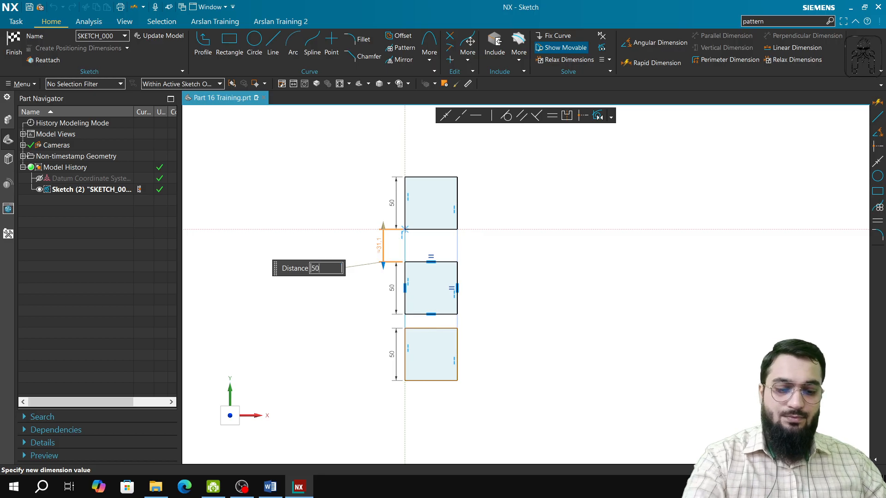
{"action": "key", "text": "Return"}
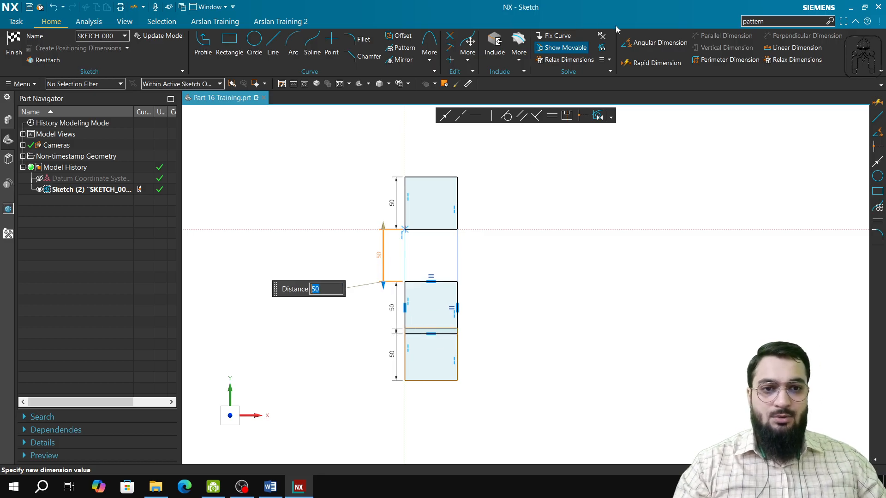
Step: Dimension from the middle square's lower-left corner to the lowest square's top edge and set the distance to -50 mm
{"action": "left_click", "coordinate": [657, 65]}
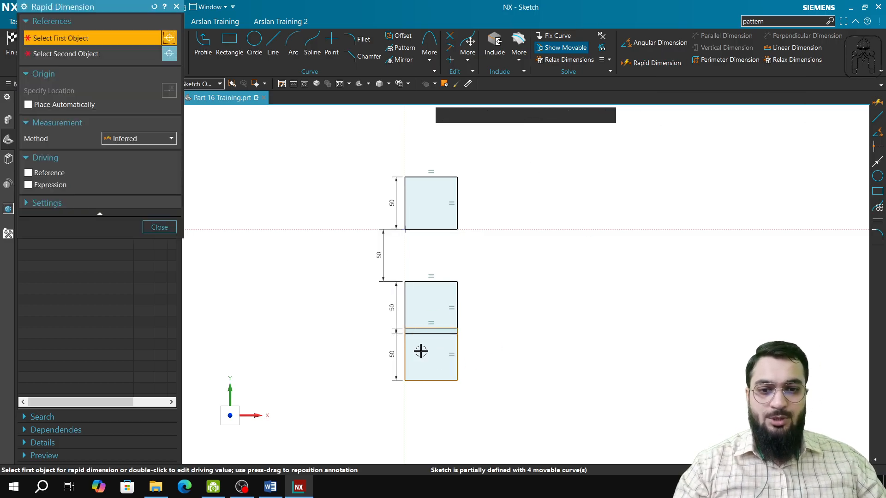
{"action": "left_click", "coordinate": [404, 334]}
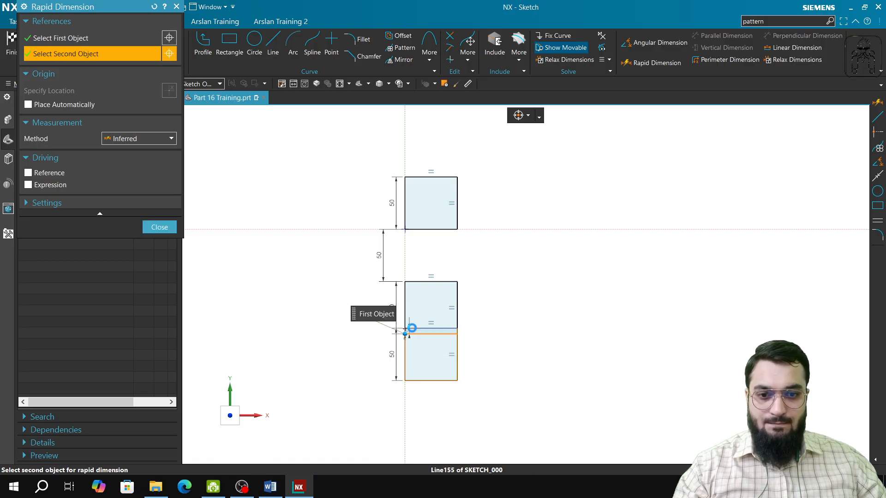
{"action": "left_click", "coordinate": [409, 328]}
{"action": "left_click", "coordinate": [373, 327]}
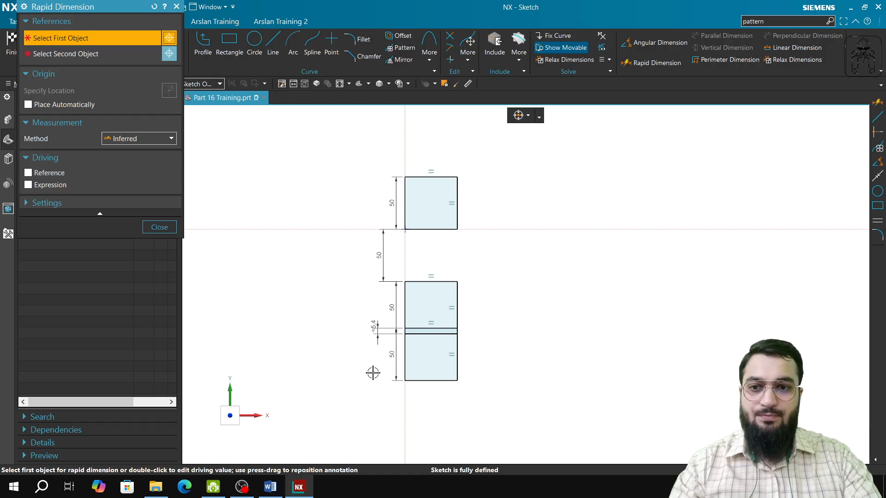
{"action": "key", "text": "Escape"}
{"action": "double_click", "coordinate": [373, 327]}
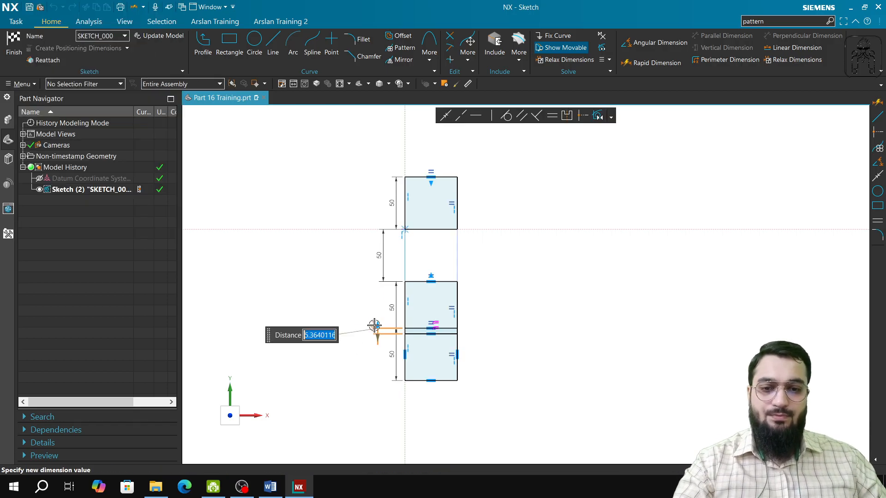
{"action": "type", "text": "-50"}
{"action": "key", "text": "Return"}
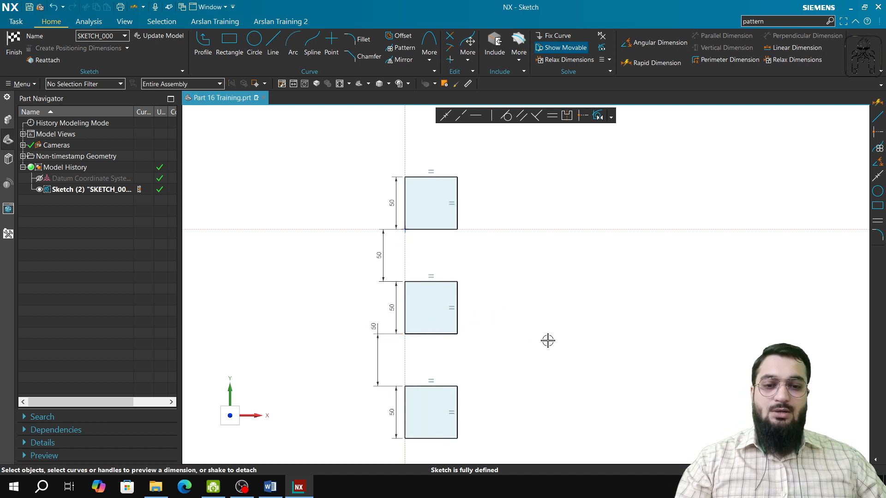
Step: Start a linear curve pattern of the top square, selected with Connected Curves, along the horizontal axis with Count and Pitch spacing
{"action": "middle_click_drag", "start_coordinate": [557, 304], "coordinate": [509, 275], "text": "shift"}
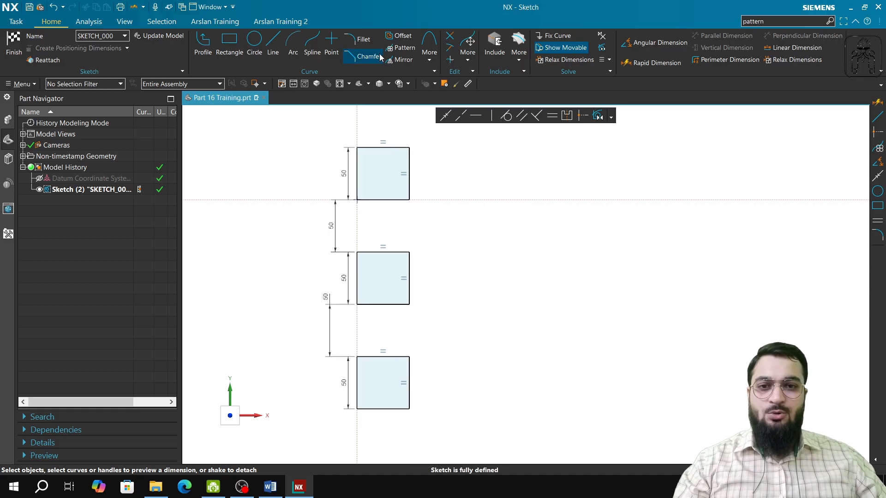
{"action": "left_click", "coordinate": [401, 47]}
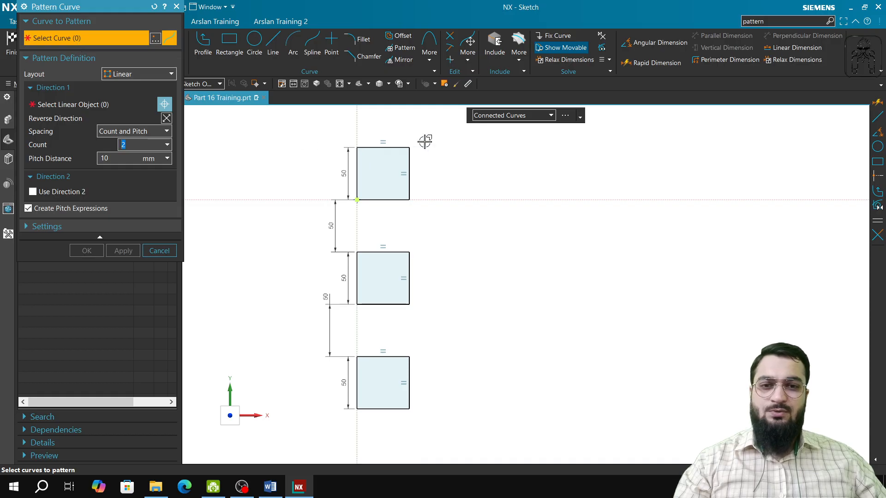
{"action": "left_click", "coordinate": [395, 147]}
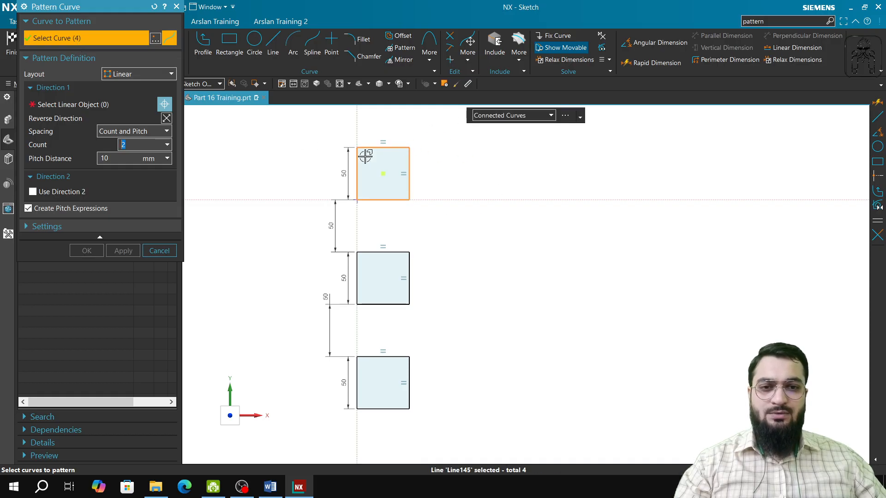
{"action": "left_click", "coordinate": [94, 105]}
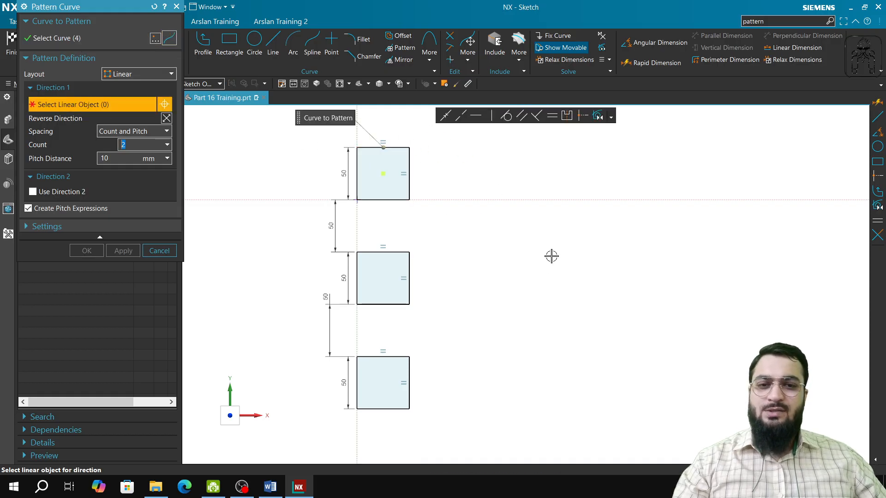
{"action": "left_click", "coordinate": [376, 201]}
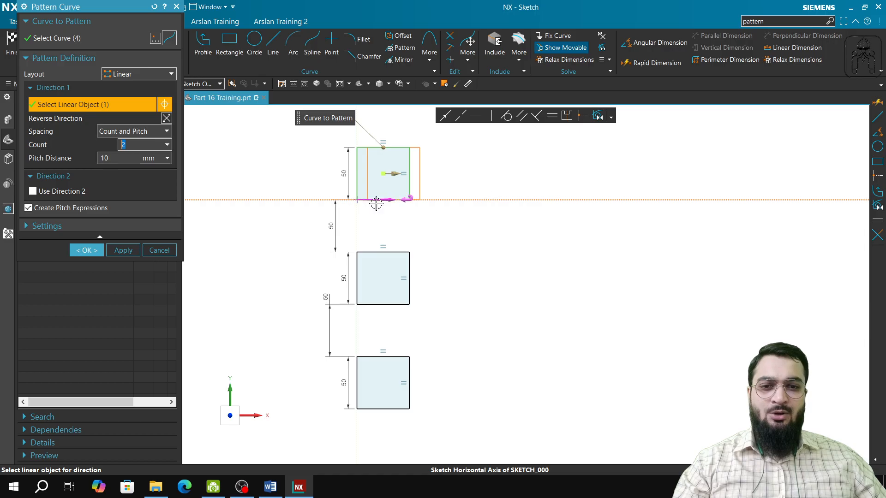
{"action": "left_click", "coordinate": [166, 132]}
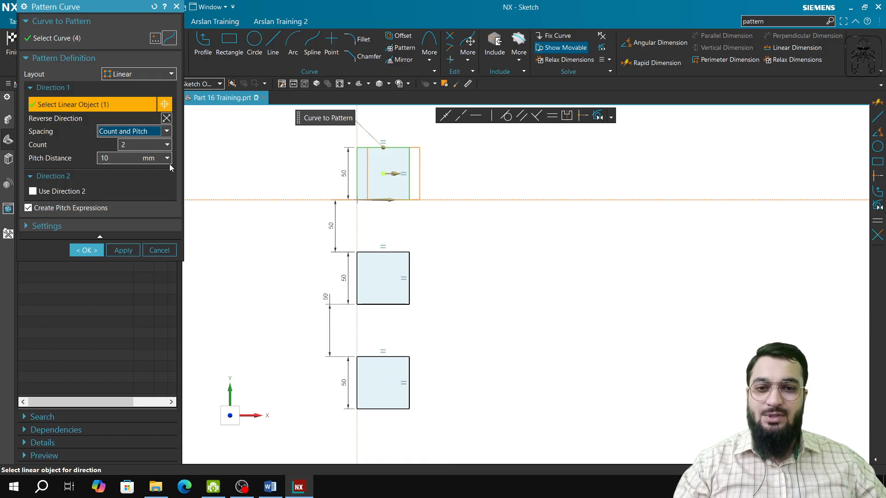
Step: Set the top square's pattern to a count of 3 with a 100 mm pitch distance and apply it
{"action": "left_click", "coordinate": [115, 159]}
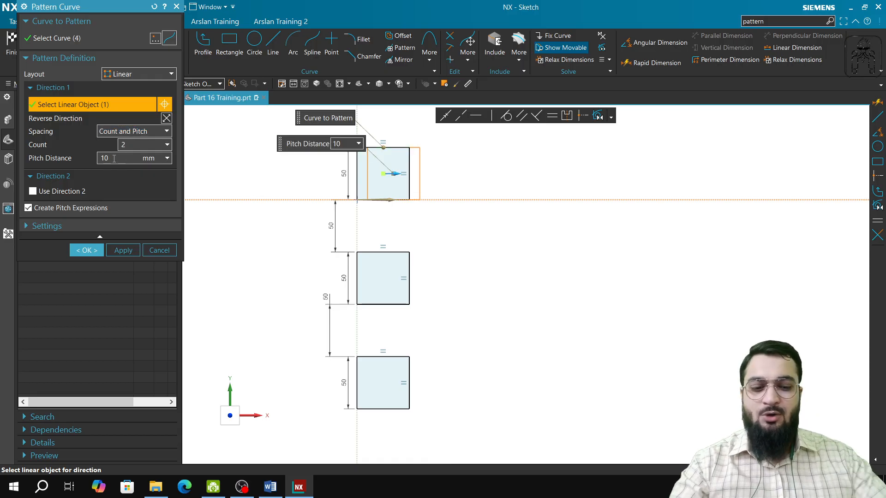
{"action": "type", "text": "0"}
{"action": "key", "text": "Tab"}
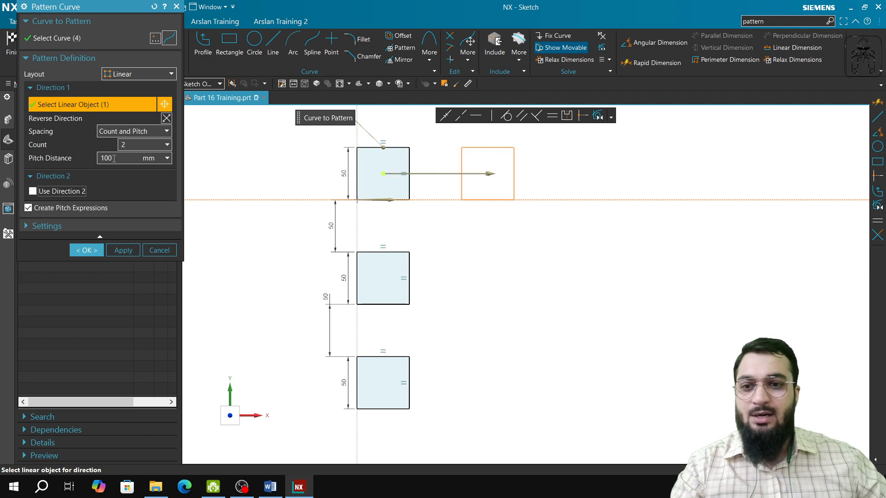
{"action": "left_click", "coordinate": [141, 145]}
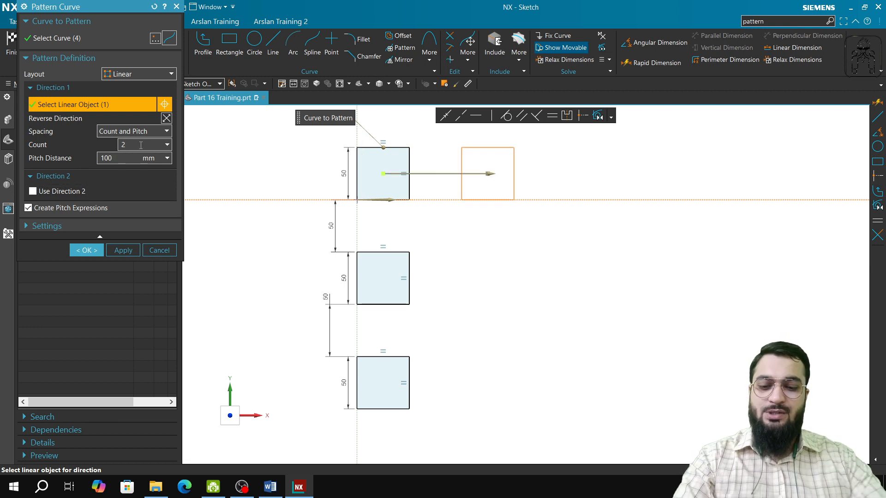
{"action": "type", "text": "3"}
{"action": "key", "text": "Tab"}
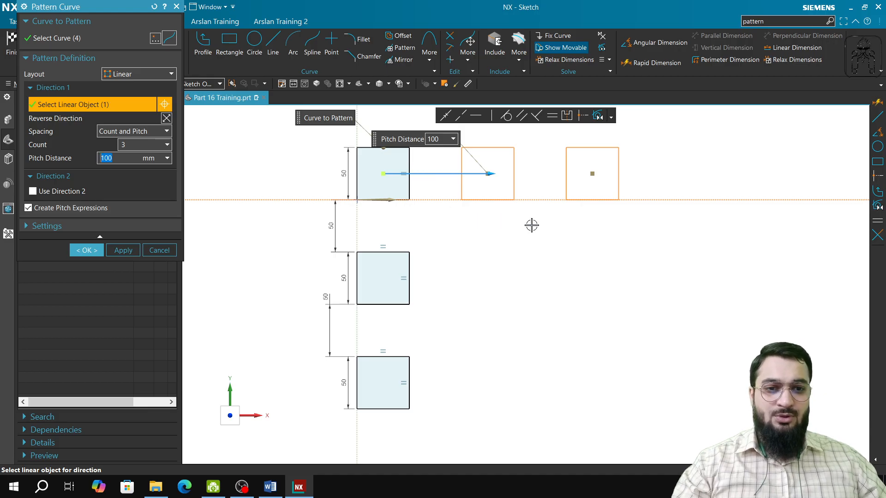
{"action": "middle_click_drag", "start_coordinate": [530, 224], "coordinate": [524, 270], "text": "shift"}
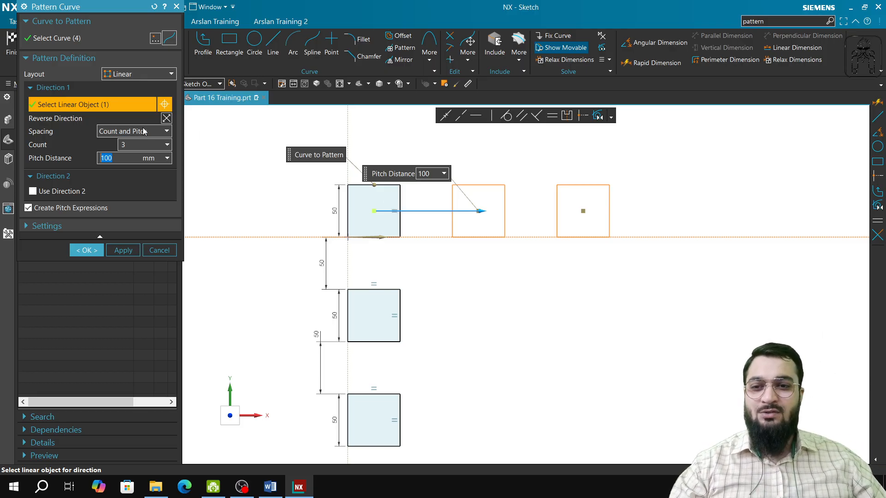
{"action": "left_click", "coordinate": [123, 249]}
Step: Set up a linear pattern of the middle square along the sketch's horizontal axis with Count and Span spacing
{"action": "left_click", "coordinate": [384, 289]}
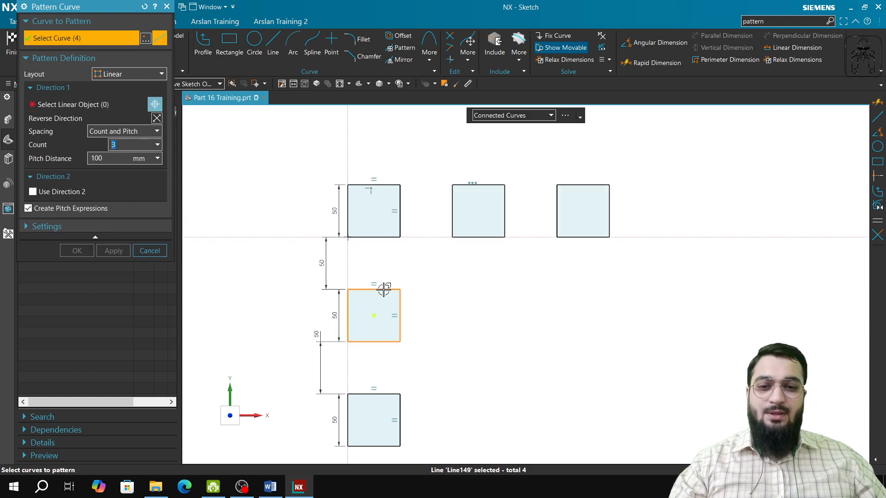
{"action": "left_click", "coordinate": [113, 107]}
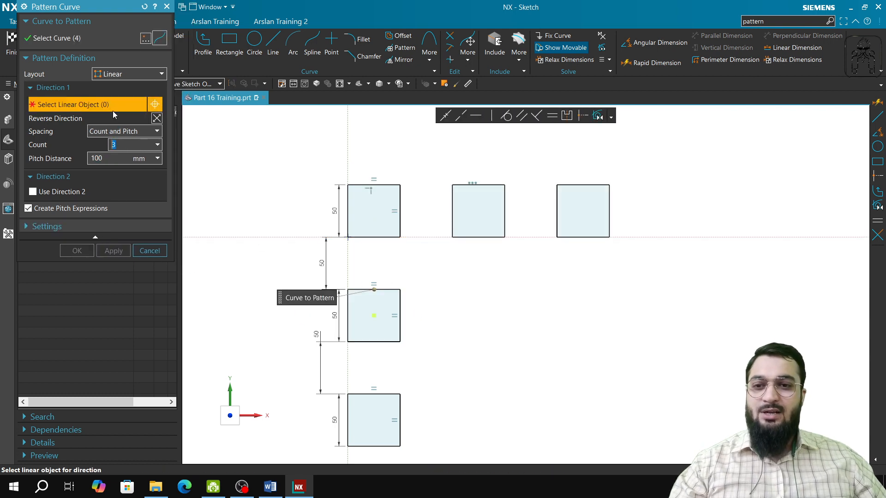
{"action": "left_click", "coordinate": [673, 236]}
{"action": "left_click", "coordinate": [148, 131]}
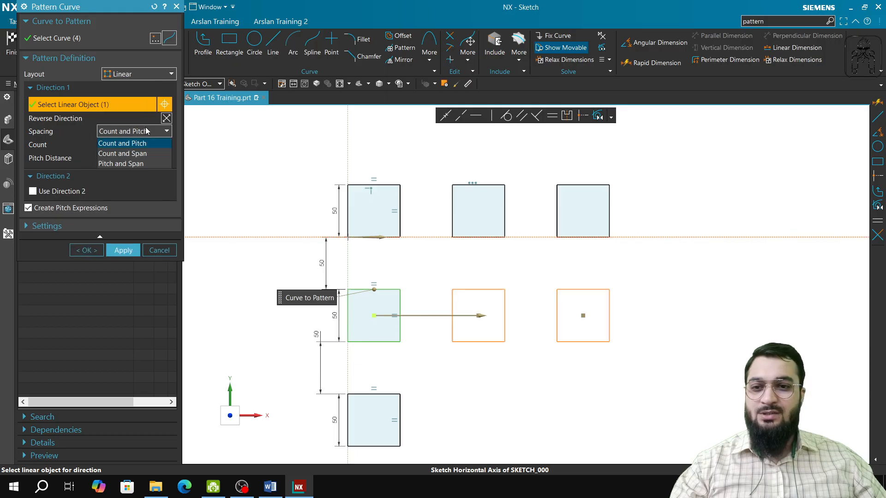
{"action": "left_click", "coordinate": [133, 154]}
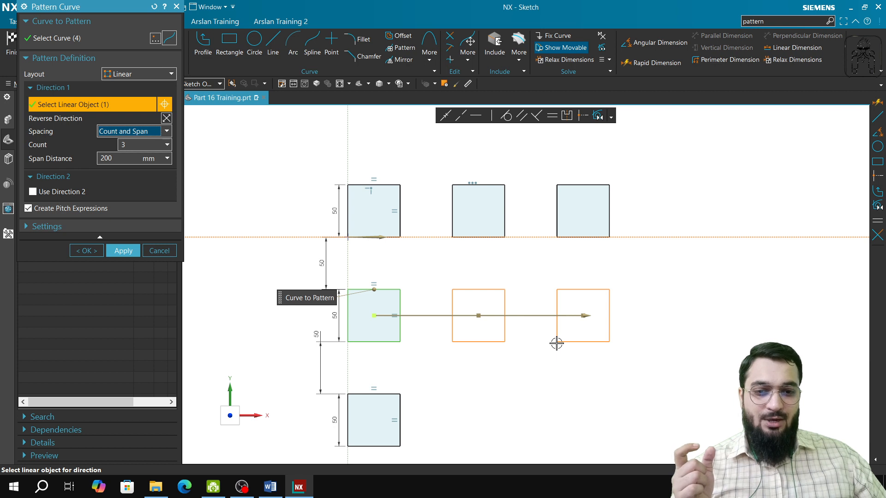
Step: Set the middle square's pattern span distance to 150 mm with a count of 3 and apply the pattern
{"action": "left_click", "coordinate": [125, 144]}
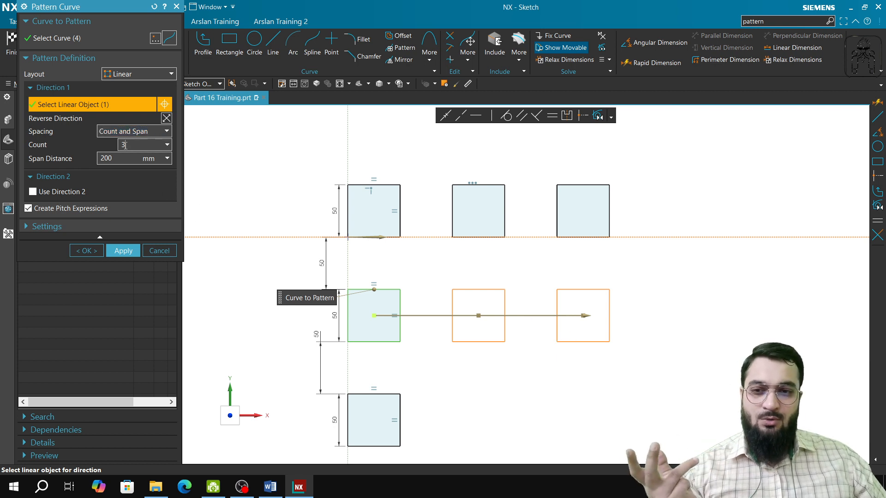
{"action": "key", "text": "Tab"}
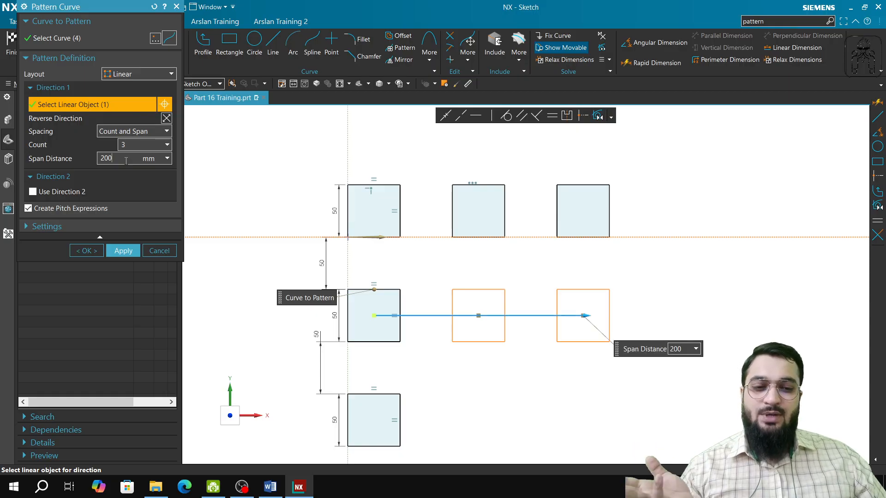
{"action": "left_click", "coordinate": [128, 161]}
{"action": "key", "text": "BackSpace"}
{"action": "key", "text": "BackSpace"}
{"action": "key", "text": "BackSpace"}
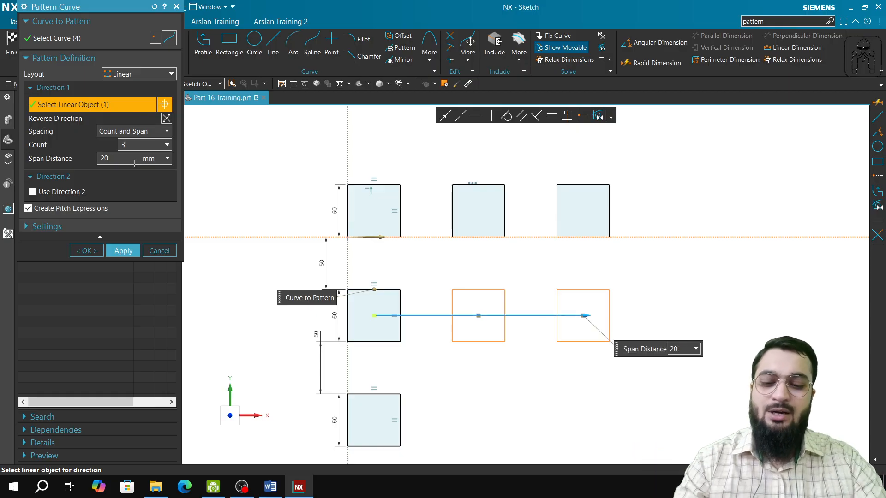
{"action": "type", "text": "150"}
{"action": "key", "text": "Tab"}
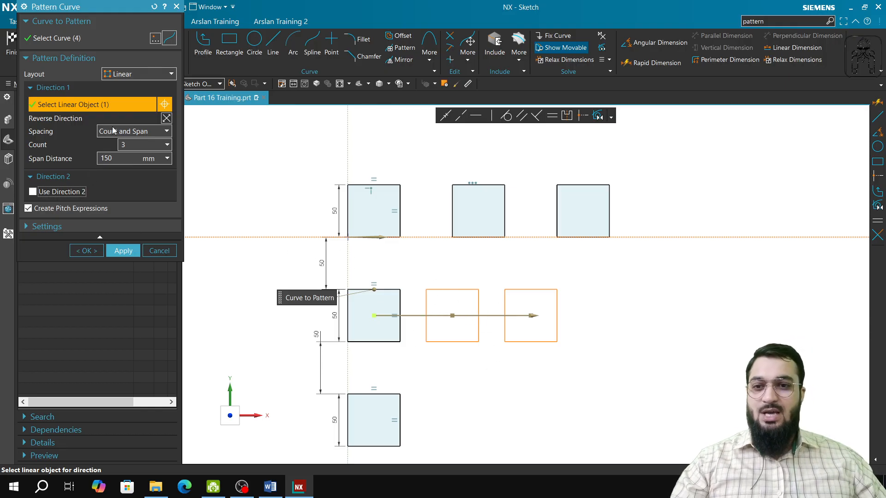
{"action": "left_click", "coordinate": [124, 251]}
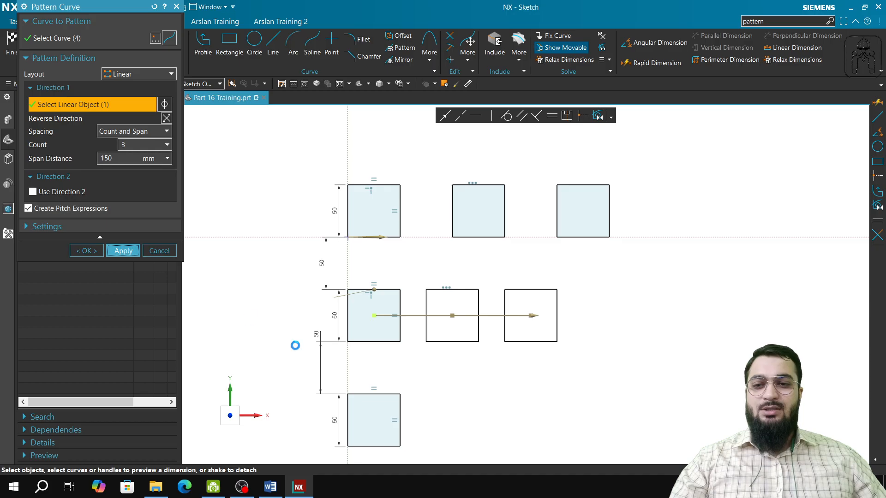
Step: Set up a linear pattern of the lowest square along the sketch's horizontal axis with Pitch and Span spacing
{"action": "left_click", "coordinate": [387, 395]}
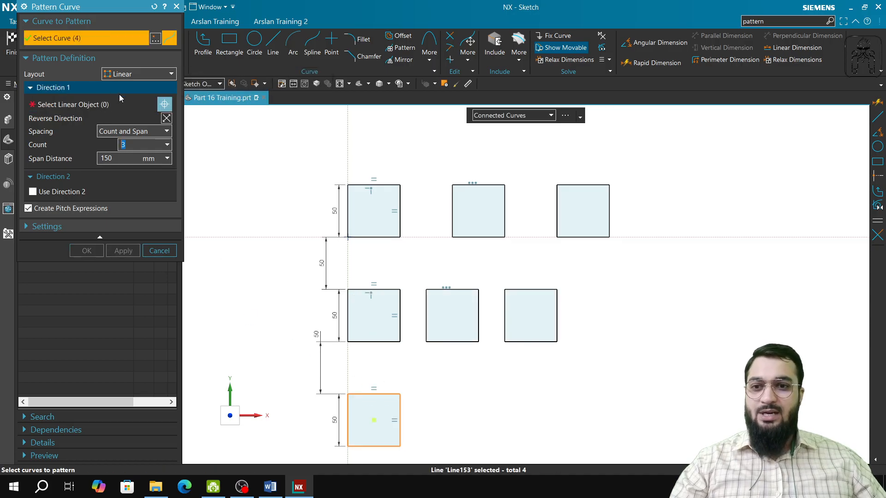
{"action": "left_click", "coordinate": [134, 133]}
{"action": "left_click", "coordinate": [121, 164]}
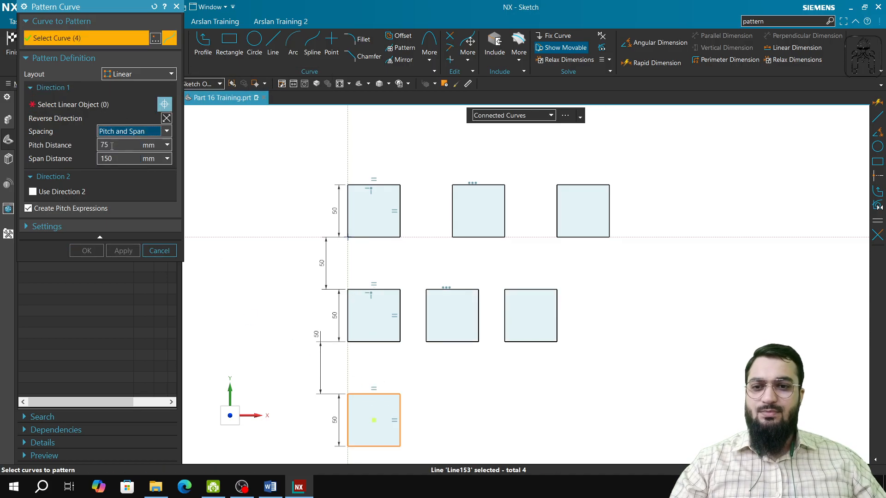
{"action": "left_click", "coordinate": [79, 105]}
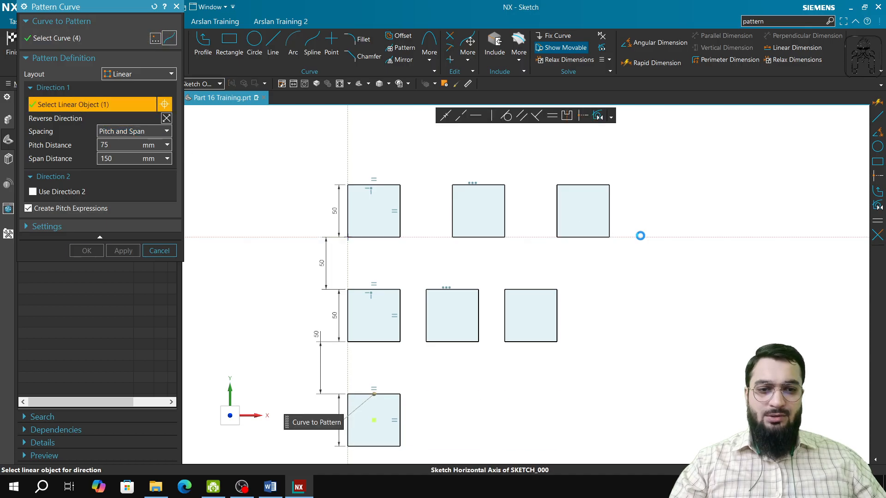
{"action": "left_click", "coordinate": [638, 237]}
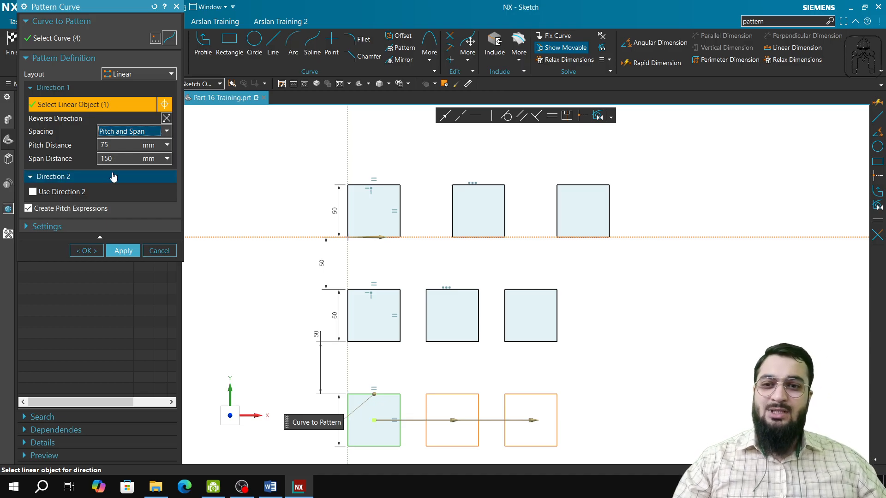
Step: Set the lowest square's pattern to a 200 mm span distance and a 100 mm pitch distance
{"action": "left_click", "coordinate": [112, 146]}
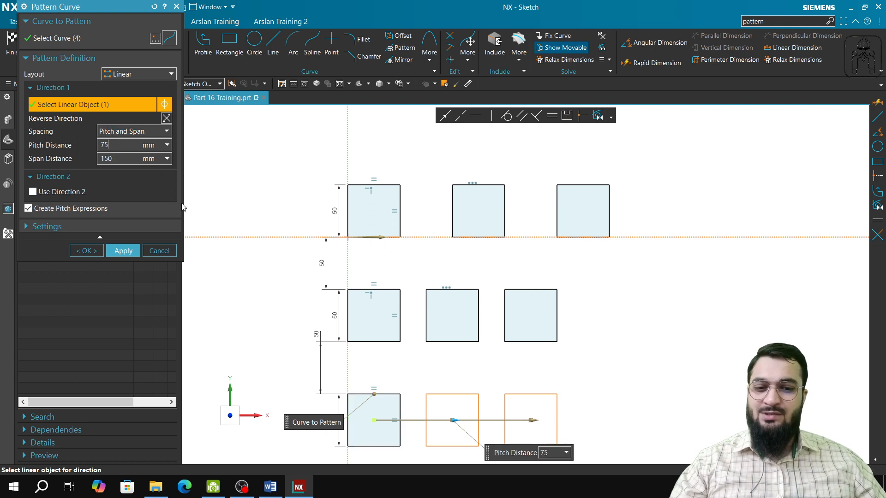
{"action": "left_click", "coordinate": [121, 160]}
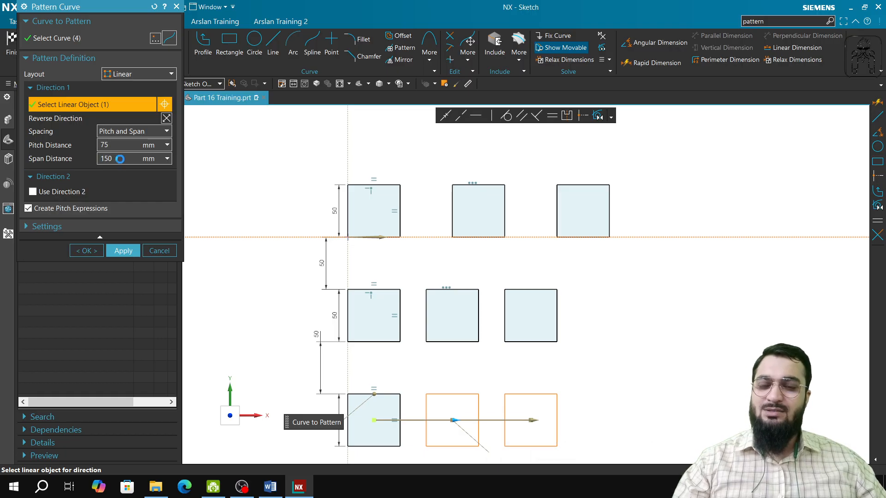
{"action": "key", "text": "BackSpace"}
{"action": "key", "text": "BackSpace"}
{"action": "type", "text": "2"}
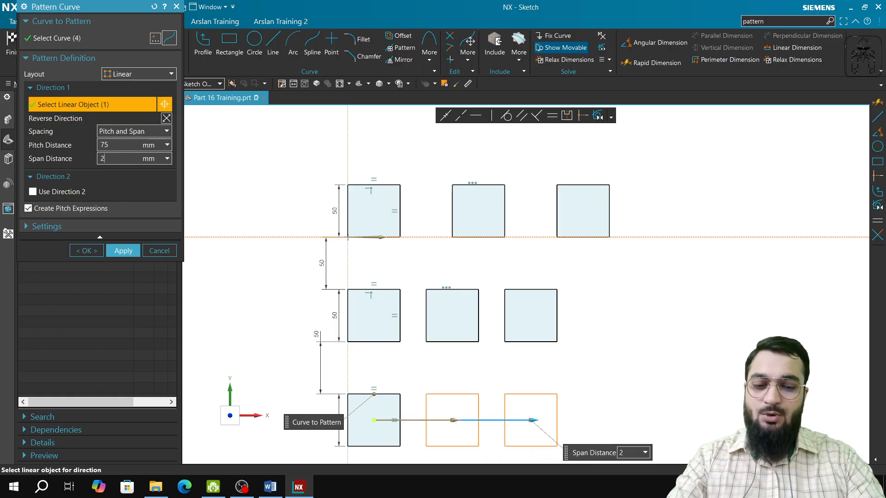
{"action": "type", "text": "00"}
{"action": "left_click", "coordinate": [130, 146]}
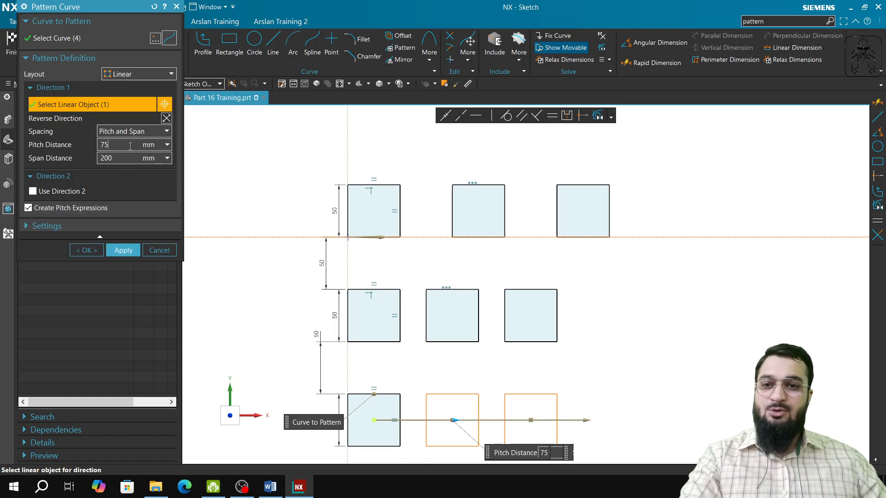
{"action": "key", "text": "BackSpace"}
{"action": "key", "text": "BackSpace"}
{"action": "type", "text": "100"}
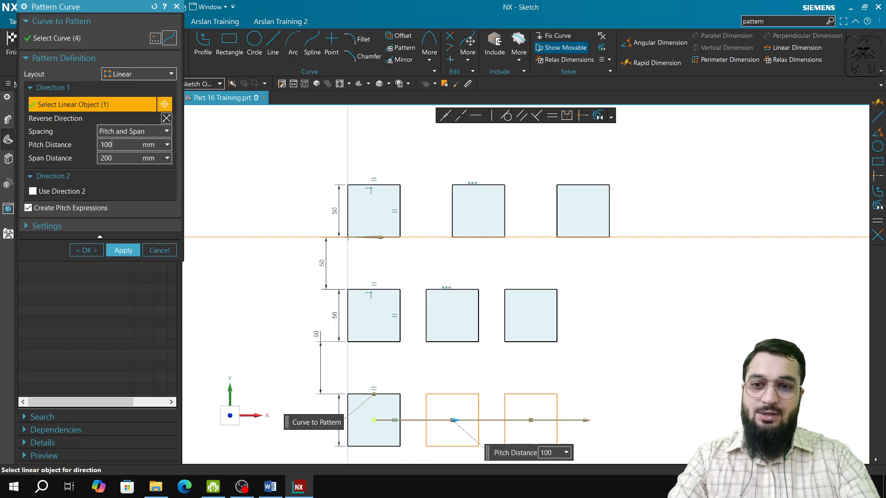
{"action": "key", "text": "Tab"}
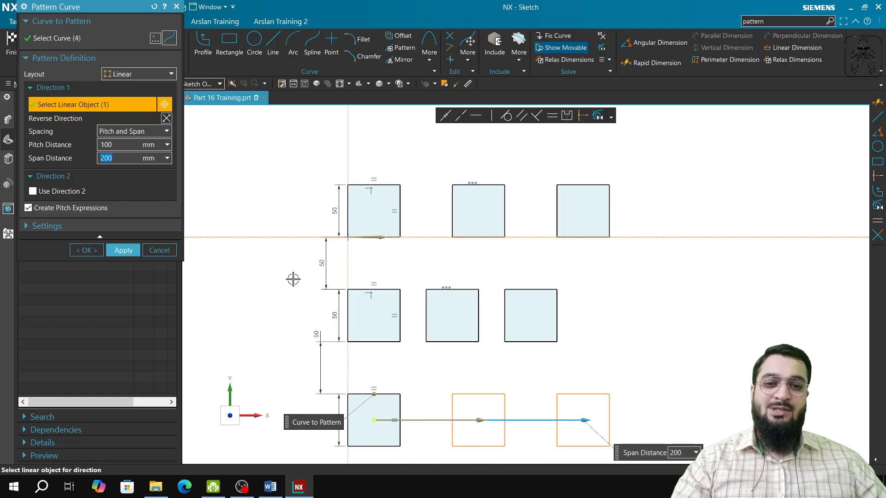
Step: Switch the lowest square's pattern between Count and Pitch, Count and Span, and Pitch and Span spacing, ending on Pitch and Span
{"action": "left_click", "coordinate": [133, 131]}
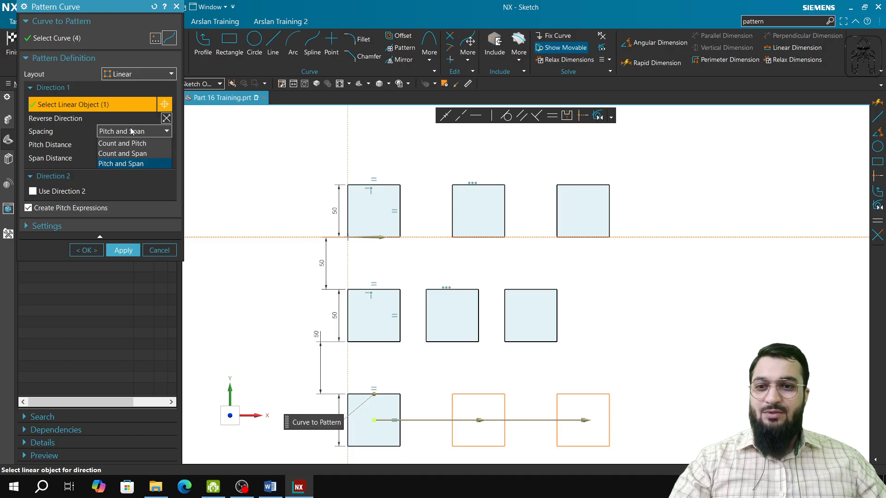
{"action": "left_click", "coordinate": [131, 145]}
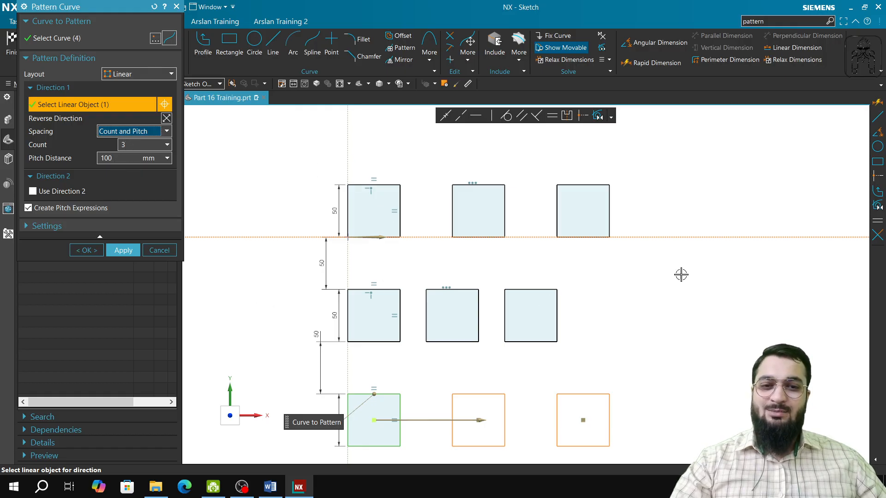
{"action": "left_click", "coordinate": [125, 133]}
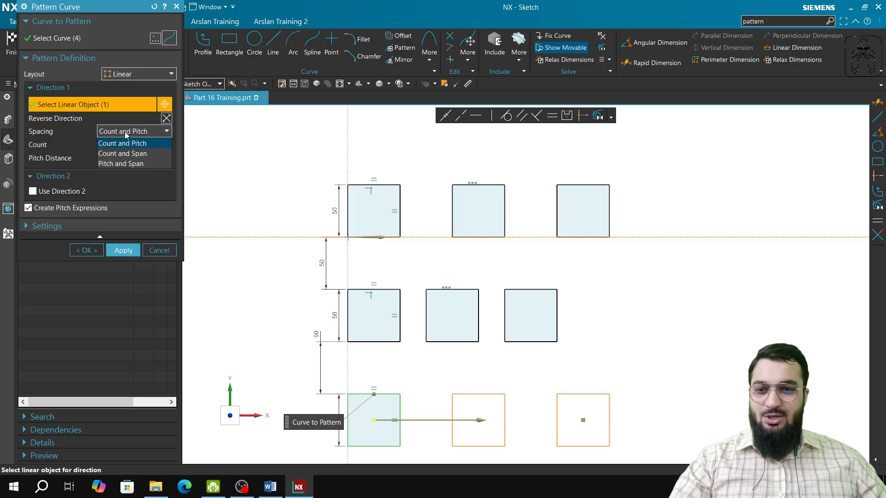
{"action": "left_click", "coordinate": [122, 164]}
{"action": "left_click", "coordinate": [129, 133]}
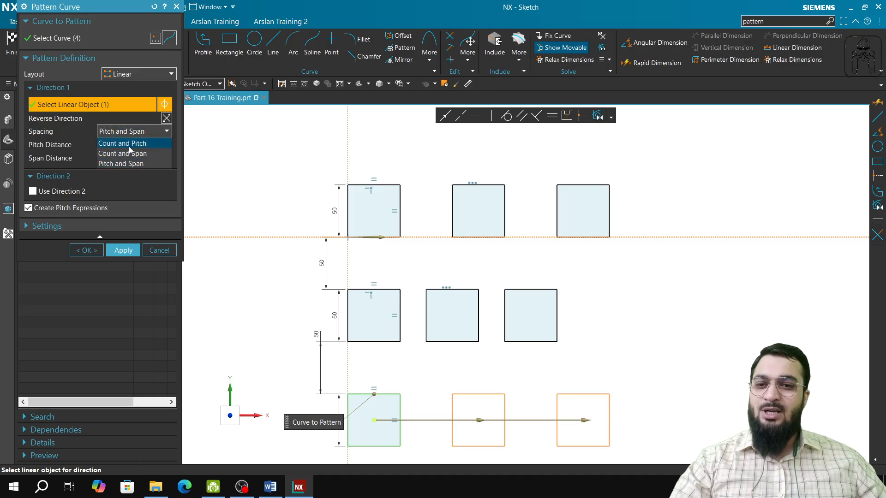
{"action": "left_click", "coordinate": [129, 152]}
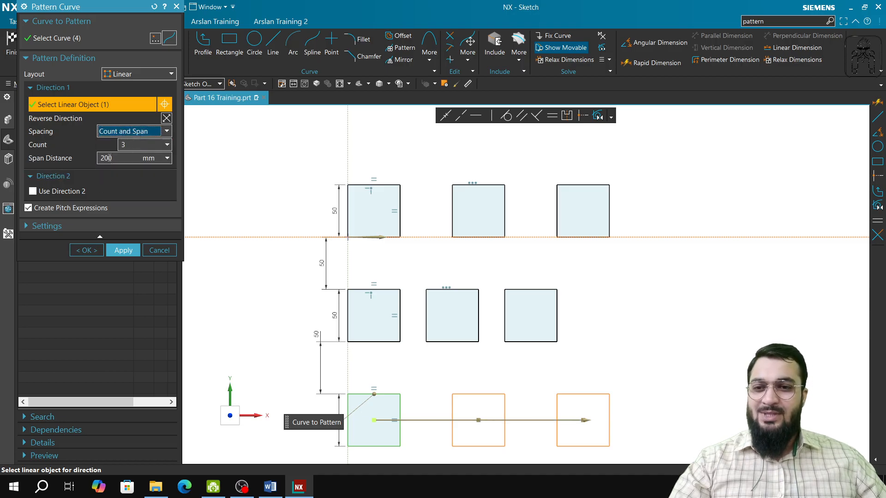
{"action": "left_click", "coordinate": [129, 132]}
{"action": "left_click", "coordinate": [133, 147]}
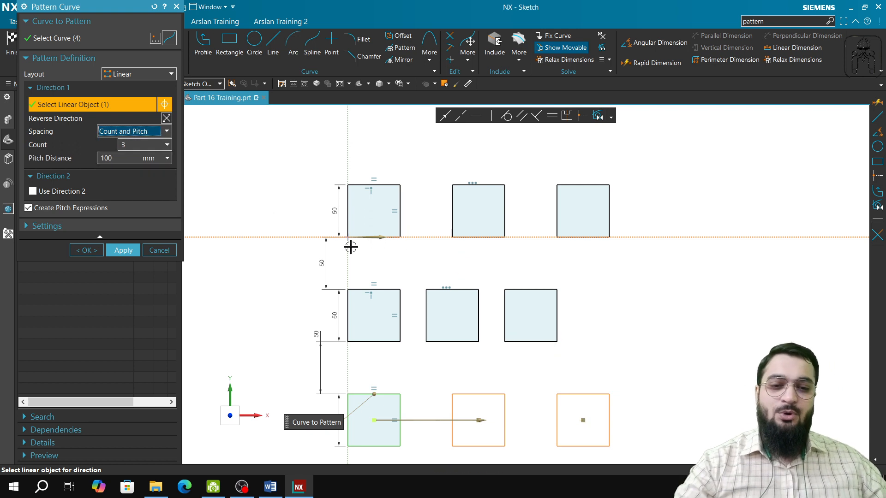
{"action": "left_click", "coordinate": [133, 159]}
{"action": "left_click", "coordinate": [136, 132]}
{"action": "left_click", "coordinate": [131, 162]}
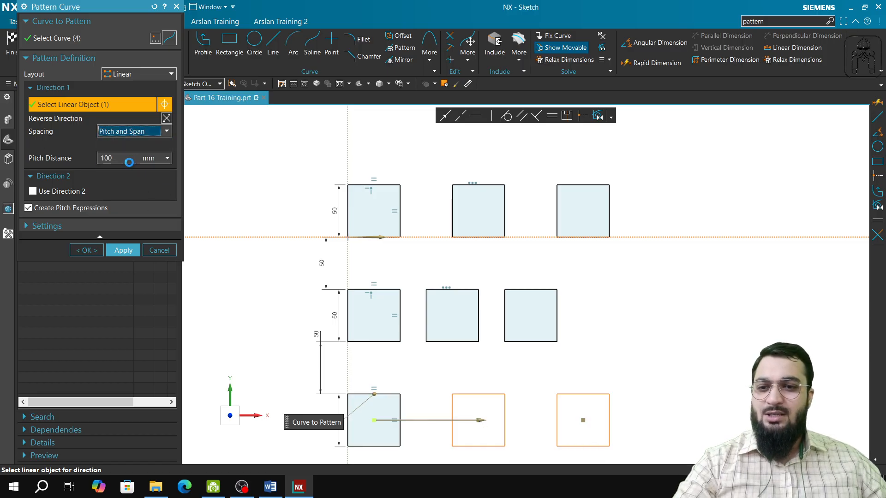
Step: Set the lowest square's pattern span distance to 220 mm
{"action": "left_click", "coordinate": [123, 157]}
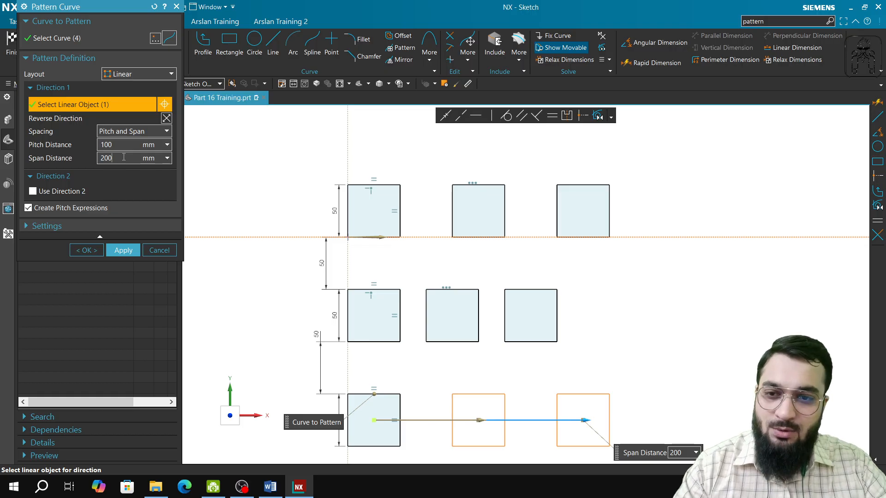
{"action": "key", "text": "BackSpace"}
{"action": "key", "text": "BackSpace"}
{"action": "type", "text": "20"}
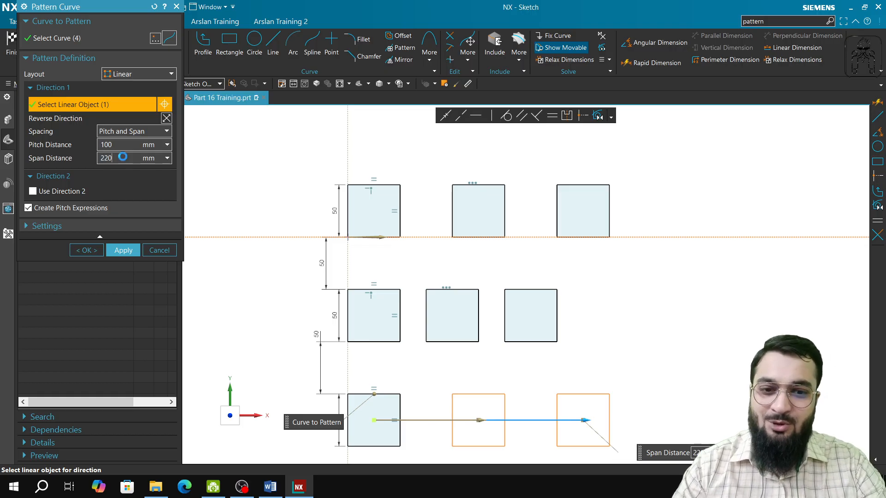
{"action": "key", "text": "Tab"}
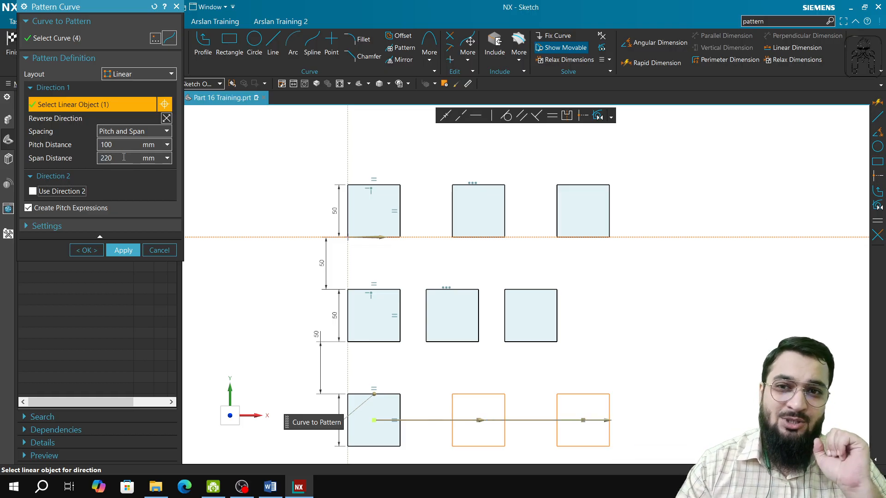
Step: Set the lowest square's pattern span distance to 250 mm
{"action": "left_click", "coordinate": [124, 158]}
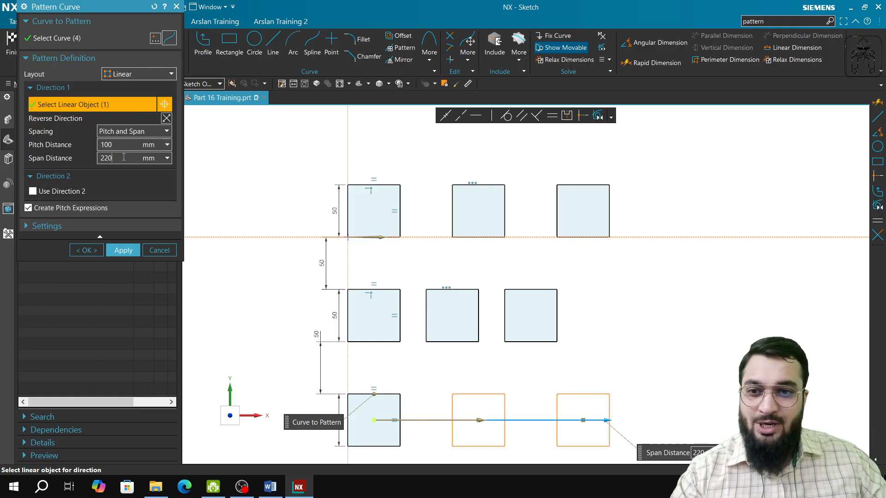
{"action": "key", "text": "BackSpace"}
{"action": "key", "text": "BackSpace"}
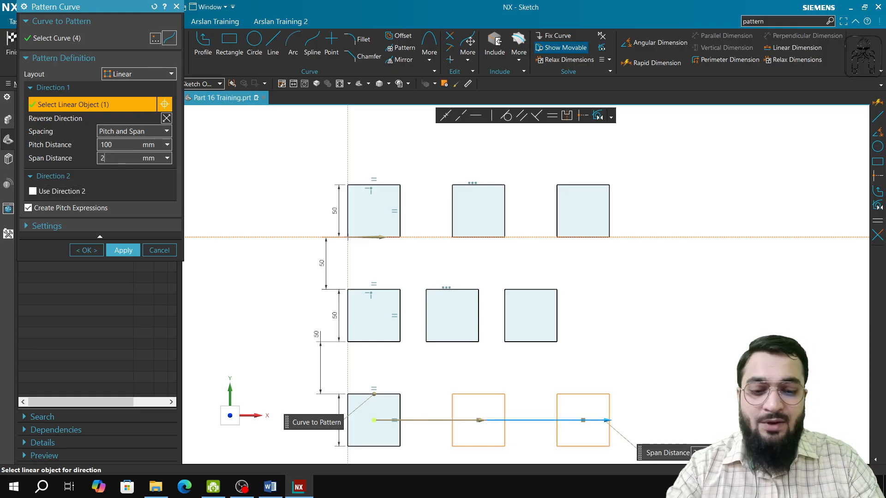
{"action": "type", "text": "50"}
{"action": "key", "text": "Tab"}
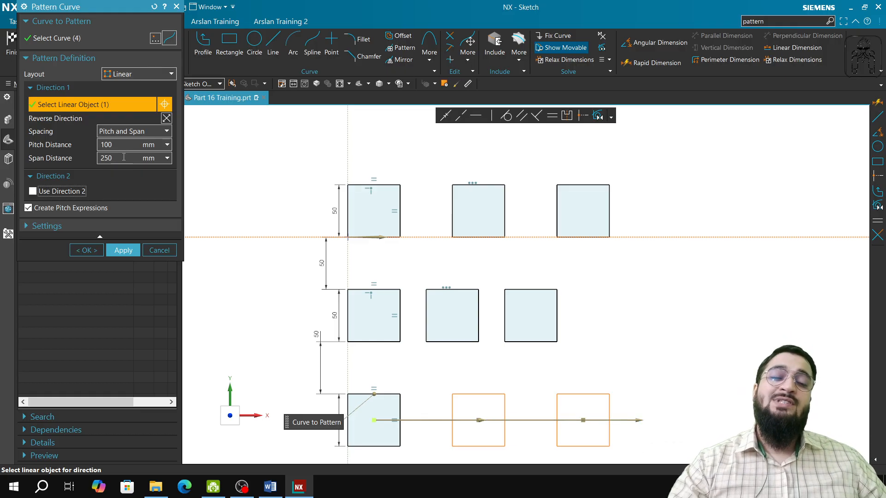
Step: Set the lowest square's pattern span distance to 300 mm and apply the pattern
{"action": "left_click", "coordinate": [123, 158]}
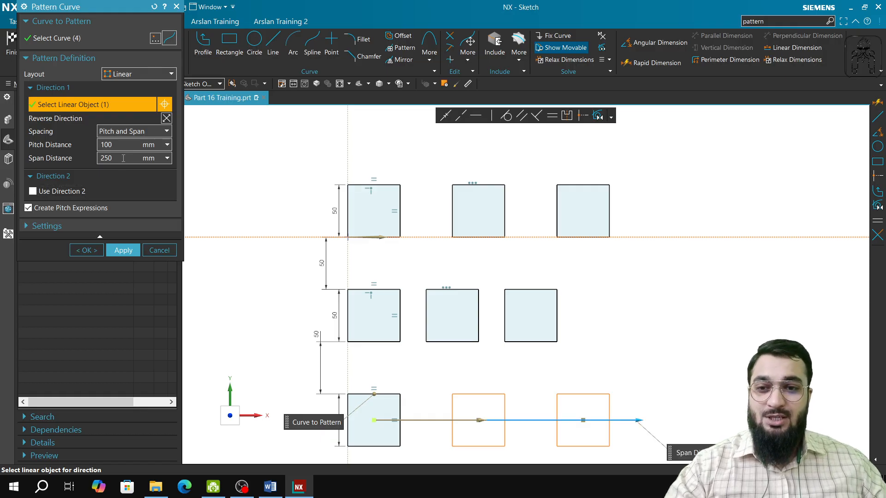
{"action": "key", "text": "BackSpace"}
{"action": "key", "text": "BackSpace"}
{"action": "key", "text": "BackSpace"}
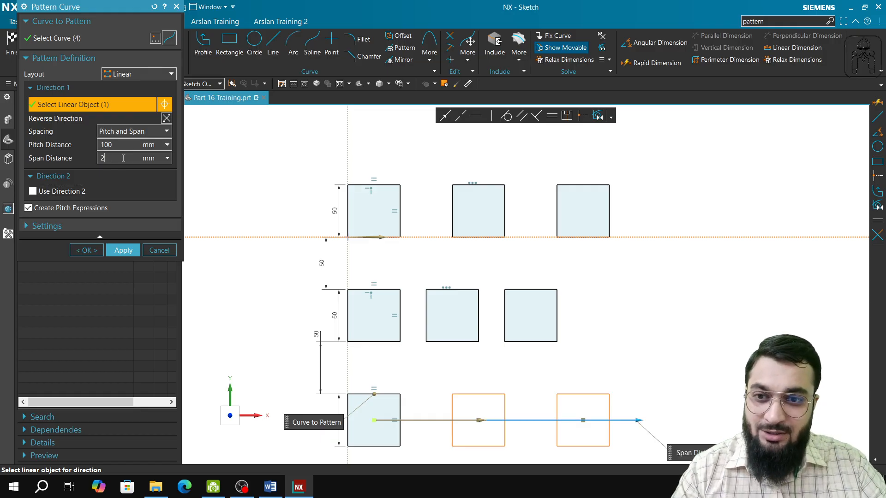
{"action": "type", "text": "300"}
{"action": "key", "text": "Tab"}
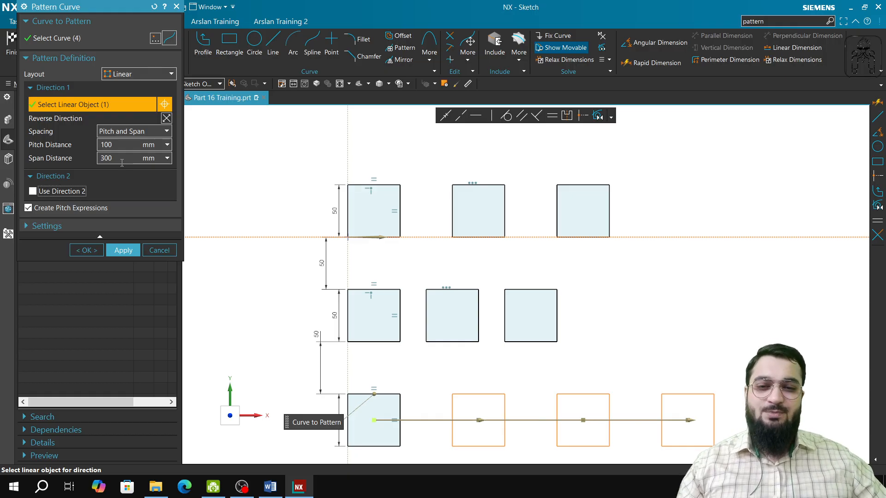
{"action": "left_click", "coordinate": [131, 249]}
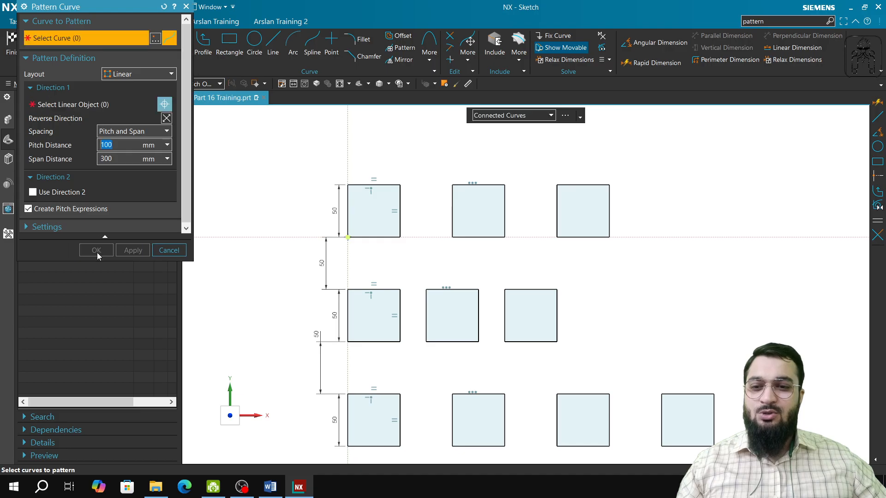
Step: Set up a linear pattern of the topmost original square along the sketch's horizontal axis with the direction reversed
{"action": "left_click", "coordinate": [152, 133]}
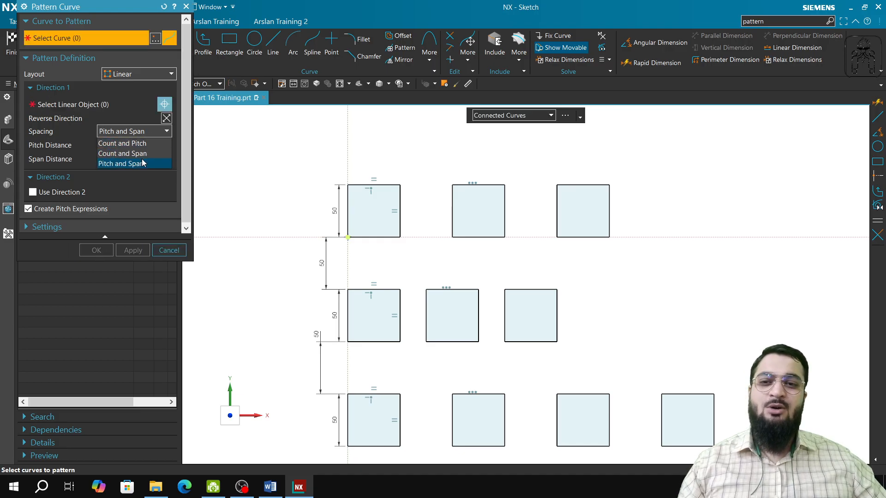
{"action": "left_click", "coordinate": [169, 249]}
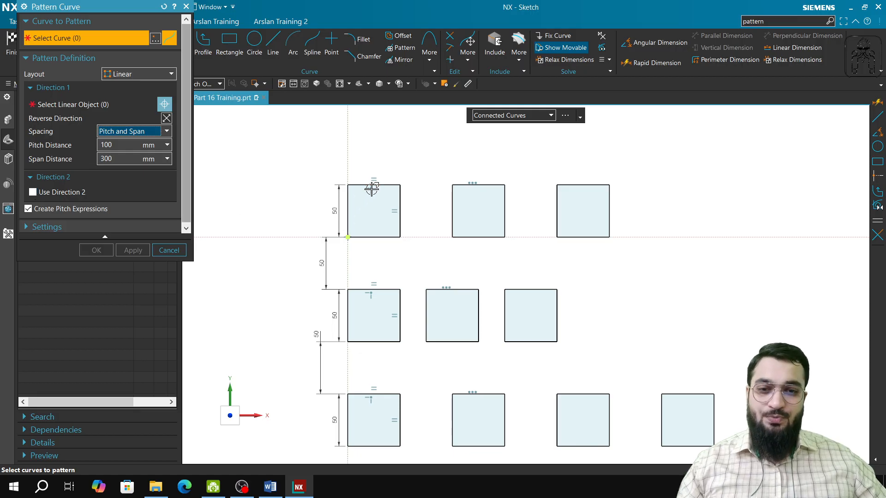
{"action": "left_click", "coordinate": [380, 186]}
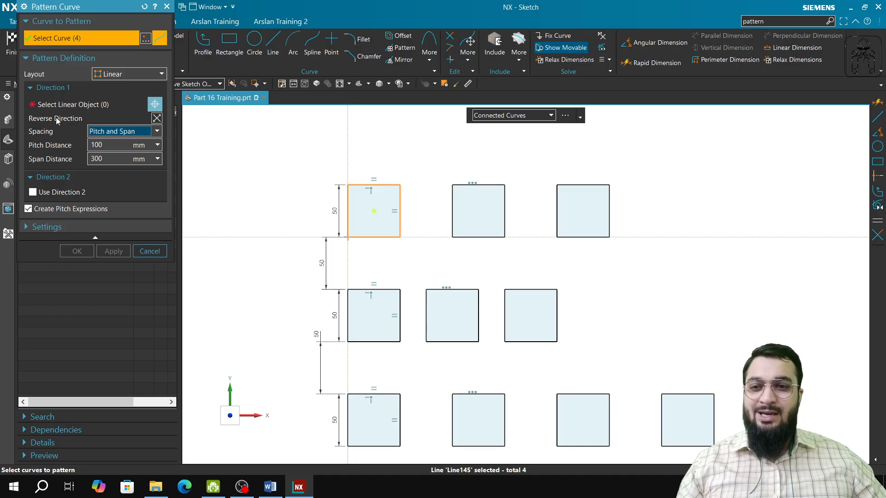
{"action": "left_click", "coordinate": [97, 108]}
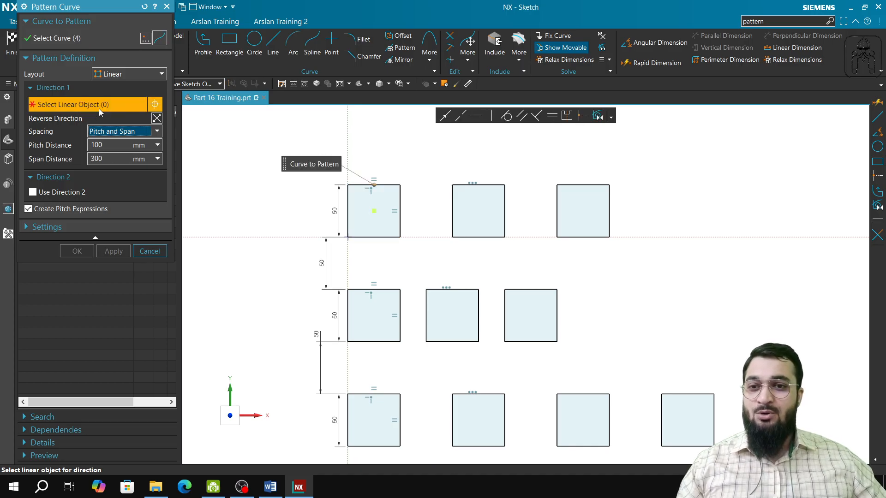
{"action": "left_click", "coordinate": [690, 238]}
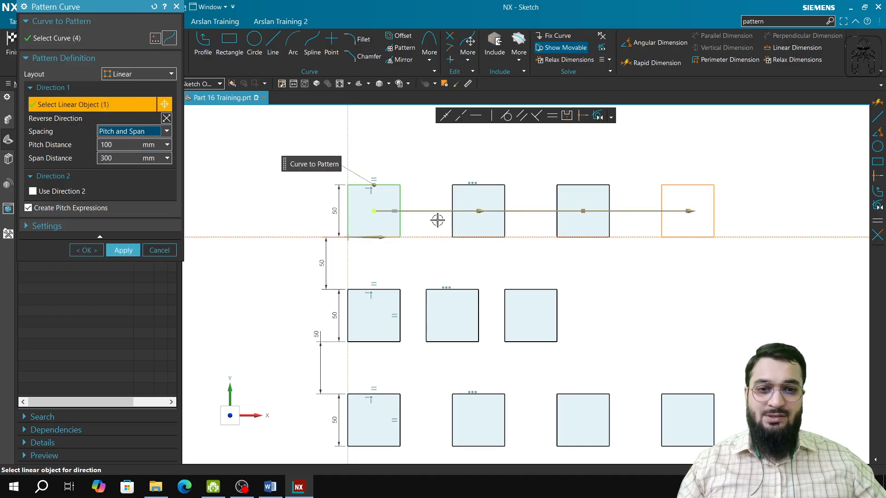
{"action": "left_click", "coordinate": [167, 118]}
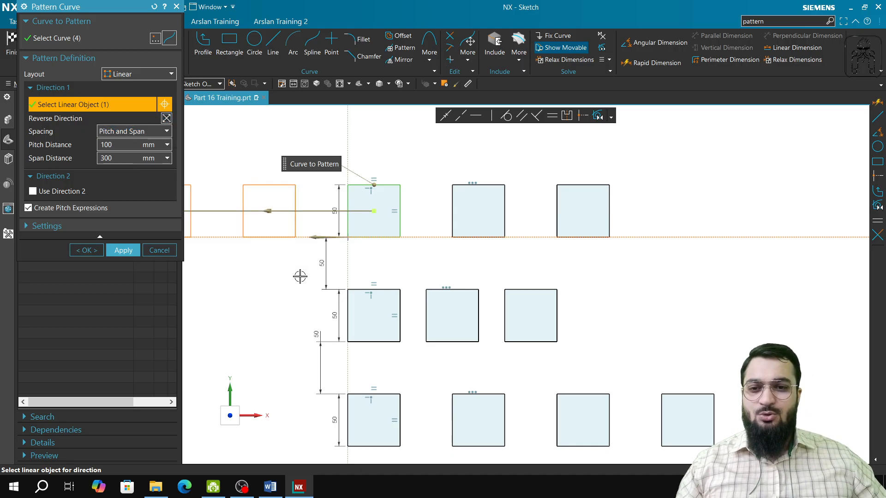
{"action": "scroll", "coordinate": [299, 276], "scroll_direction": "down", "scroll_amount": 4}
{"action": "mouse_move", "coordinate": [359, 288]}
{"action": "middle_mouse_down", "text": "shift"}
{"action": "mouse_move", "coordinate": [441, 285]}
{"action": "mouse_move", "coordinate": [438, 273]}
{"action": "middle_mouse_up", "text": "shift"}
{"action": "scroll", "coordinate": [421, 263], "scroll_direction": "up", "scroll_amount": 3}
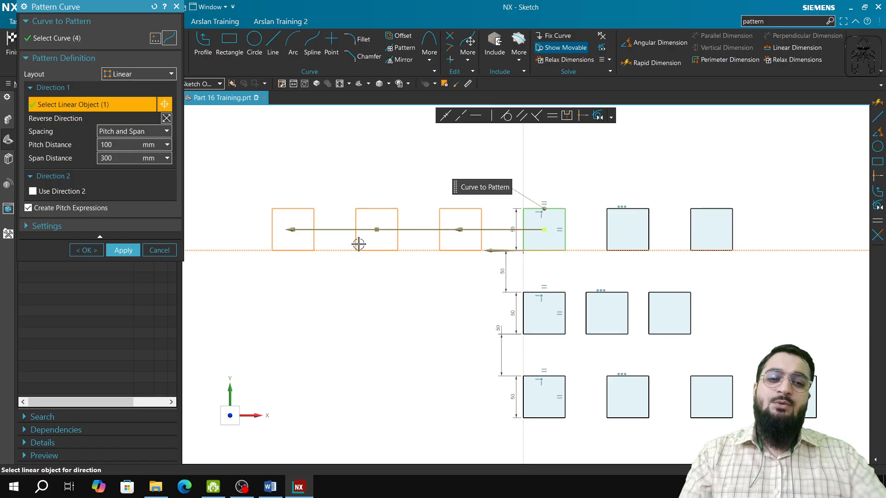
Step: Enable a second pattern direction along the sketch's vertical axis with a count of 4 and a 300 mm pitch distance
{"action": "left_click", "coordinate": [44, 194]}
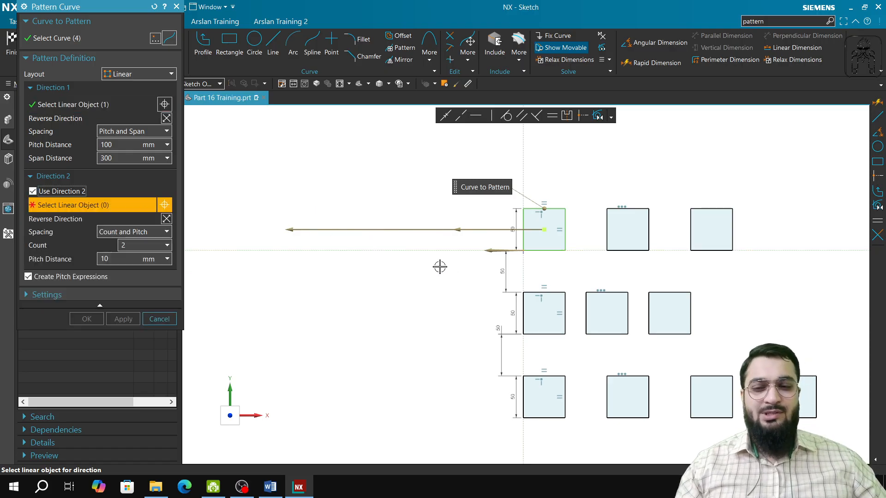
{"action": "left_click", "coordinate": [526, 170]}
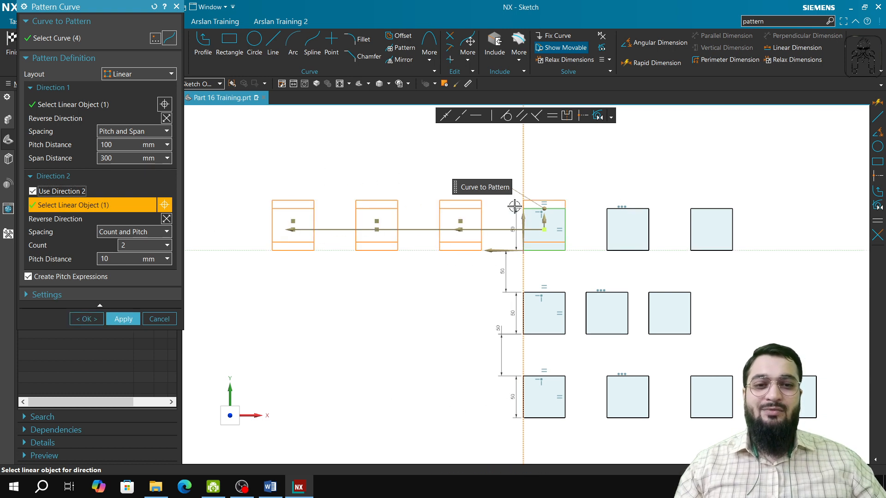
{"action": "left_click", "coordinate": [126, 261]}
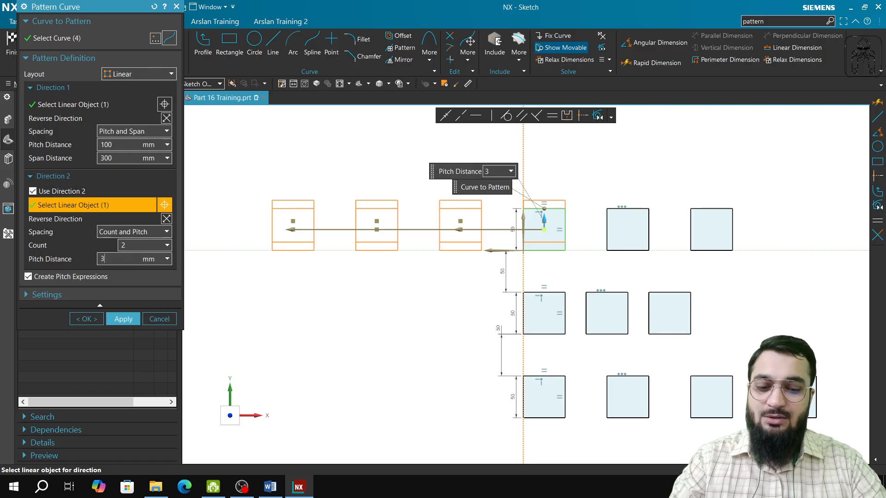
{"action": "left_click", "coordinate": [144, 247]}
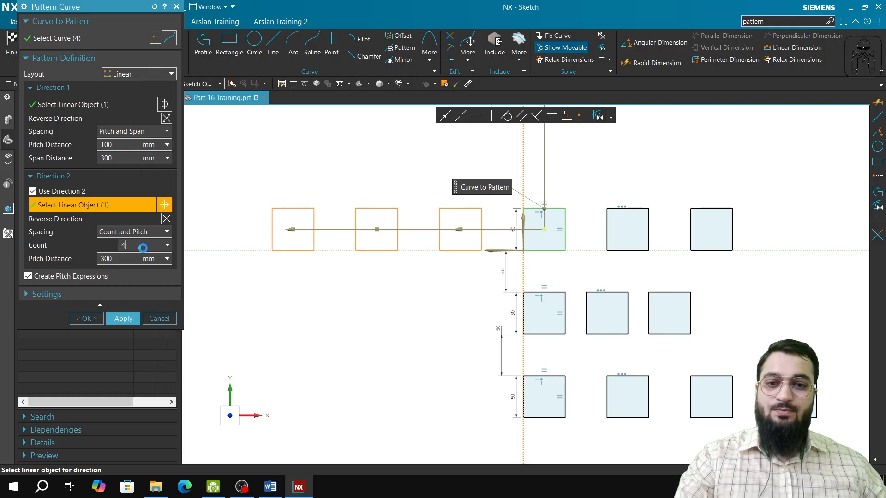
{"action": "key", "text": "Tab"}
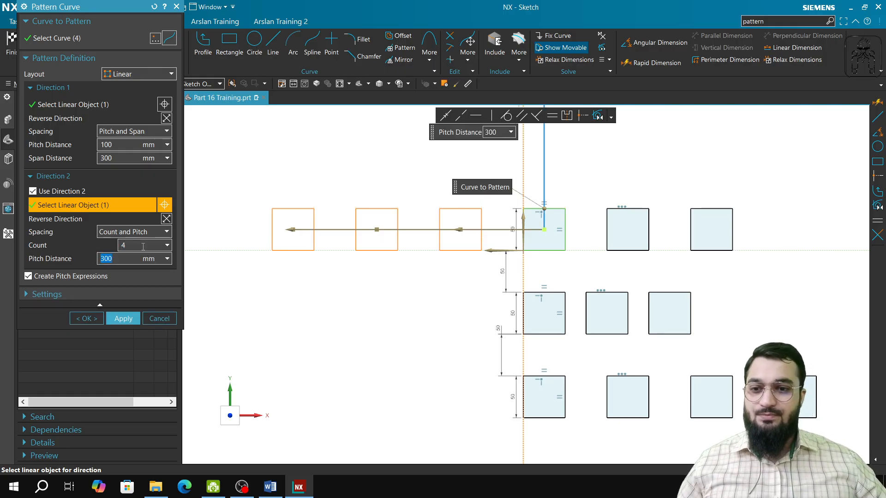
{"action": "left_click", "coordinate": [143, 247]}
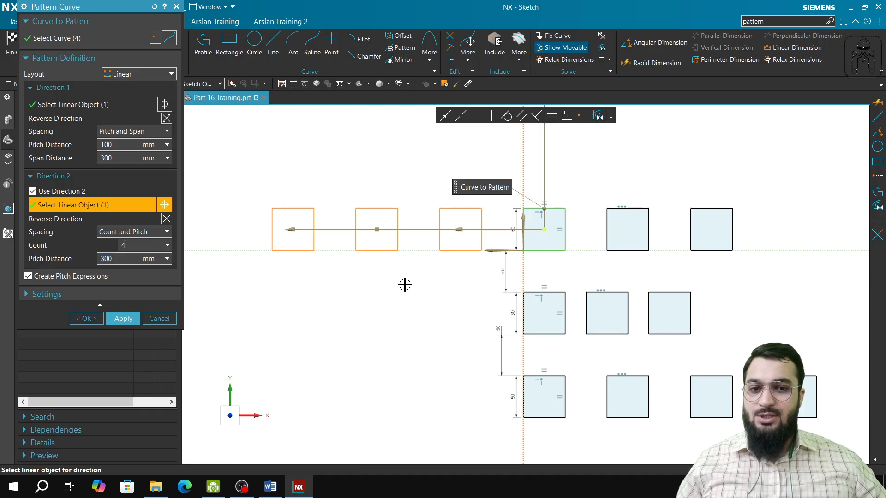
{"action": "scroll", "coordinate": [450, 281], "scroll_direction": "down", "scroll_amount": 5}
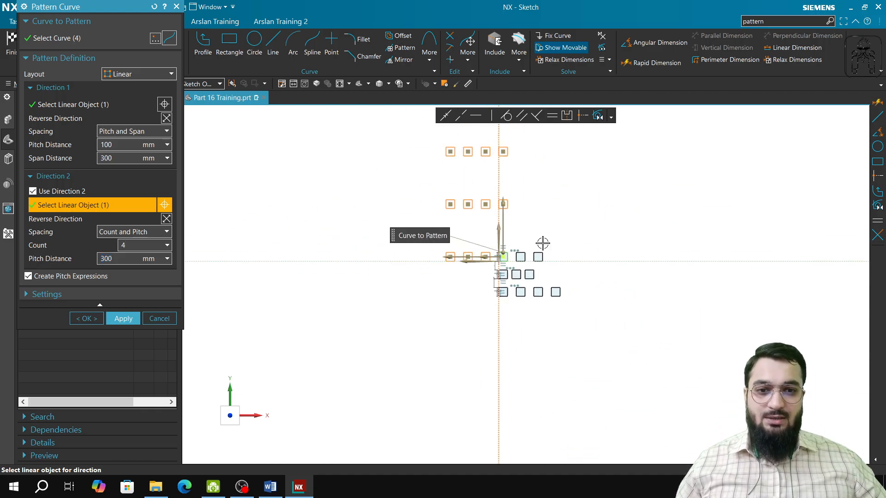
{"action": "scroll", "coordinate": [542, 243], "scroll_direction": "up", "scroll_amount": 5}
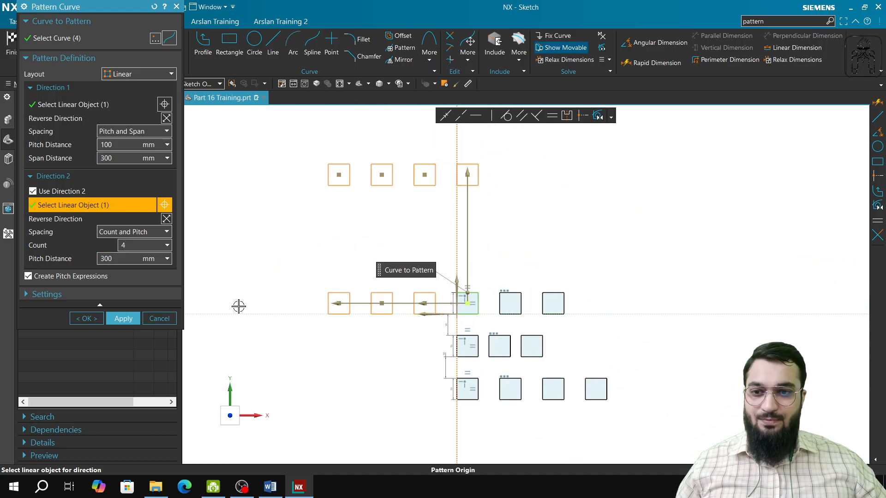
Step: Set the second direction's pitch distance to 100 mm and create the two-direction pattern
{"action": "left_click", "coordinate": [127, 259]}
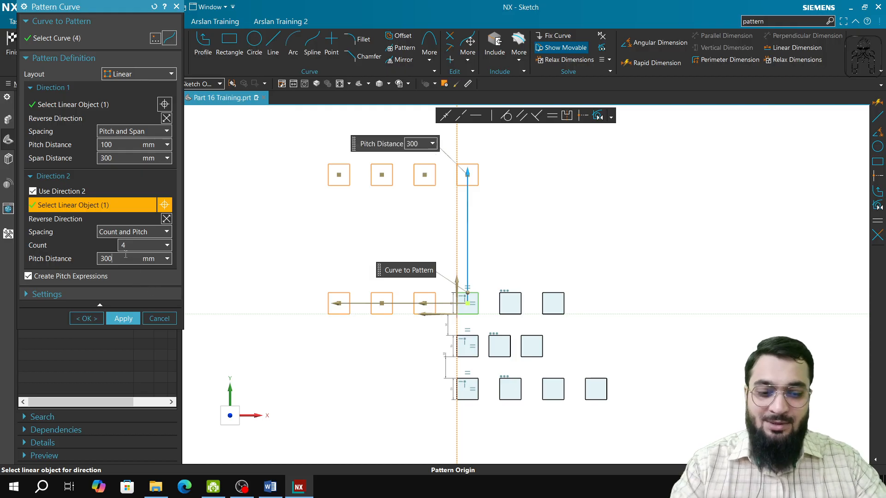
{"action": "type", "text": "100"}
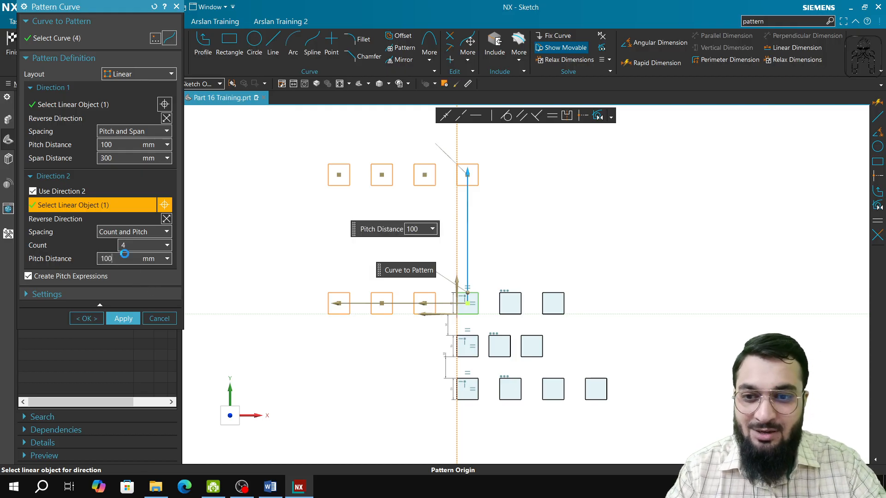
{"action": "key", "text": "Return"}
{"action": "scroll", "coordinate": [503, 278], "scroll_direction": "down", "scroll_amount": 1}
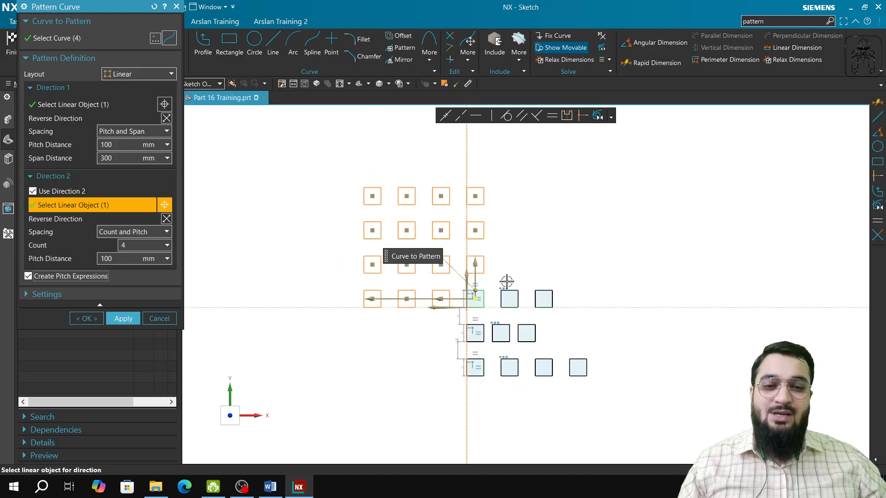
{"action": "scroll", "coordinate": [503, 279], "scroll_direction": "up", "scroll_amount": 3}
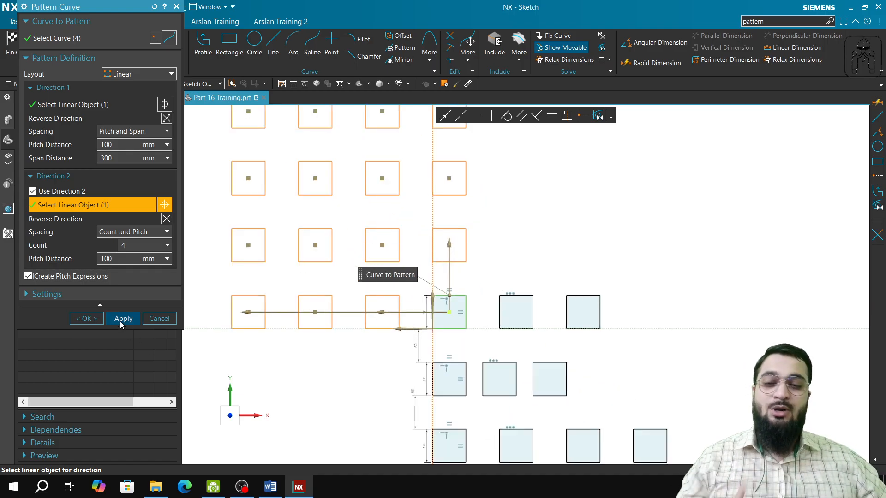
{"action": "left_click", "coordinate": [88, 318]}
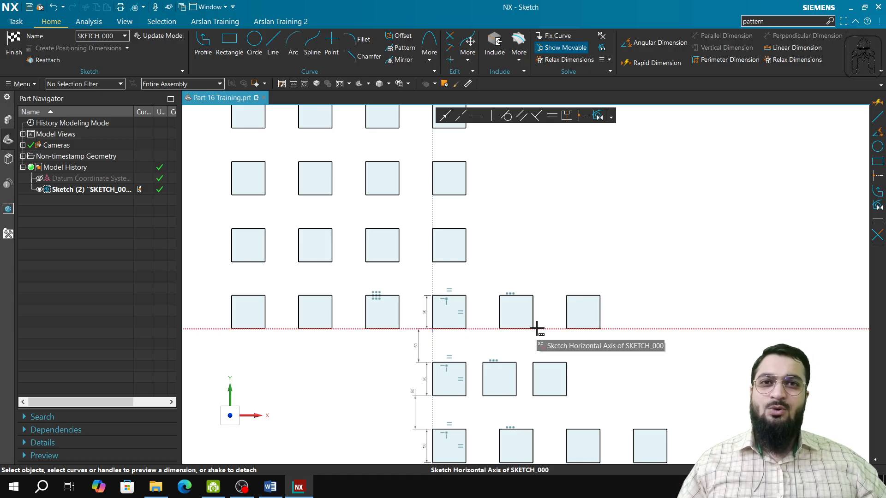
{"action": "left_click", "coordinate": [400, 47]}
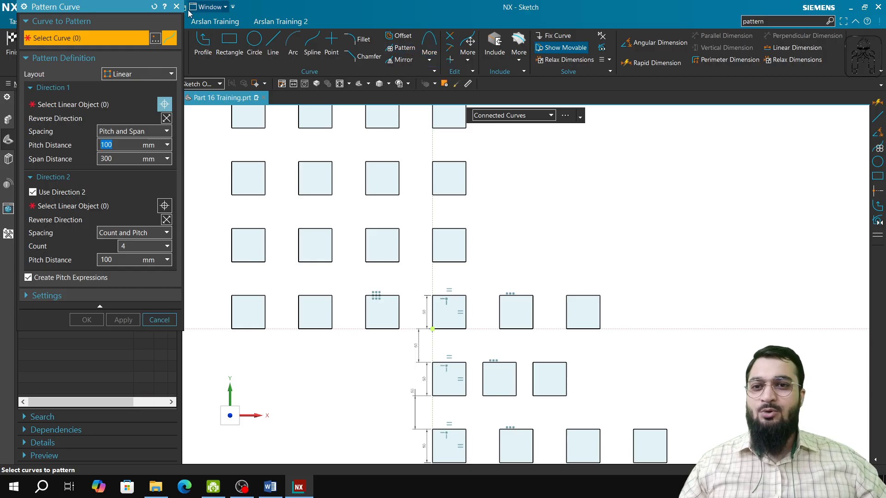
{"action": "left_click", "coordinate": [176, 7]}
{"action": "scroll", "coordinate": [705, 310], "scroll_direction": "down", "scroll_amount": 1}
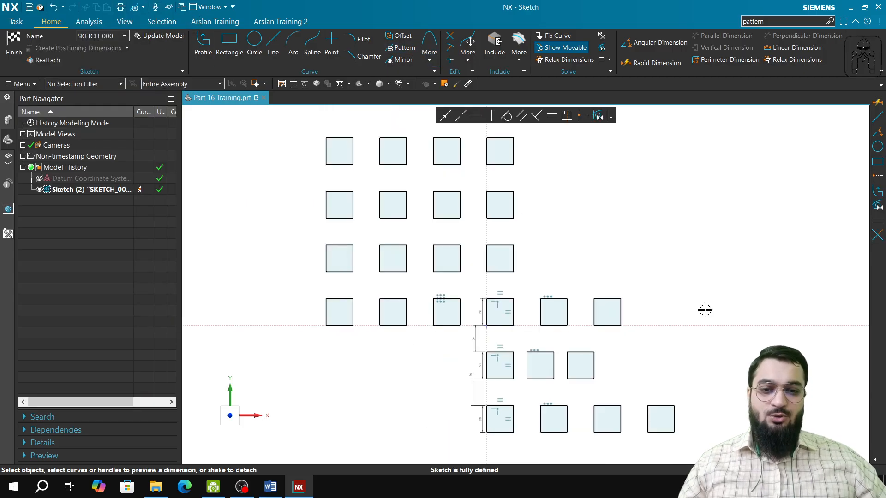
{"action": "scroll", "coordinate": [783, 290], "scroll_direction": "down", "scroll_amount": 1}
{"action": "middle_click_drag", "start_coordinate": [797, 311], "coordinate": [632, 291], "text": "shift"}
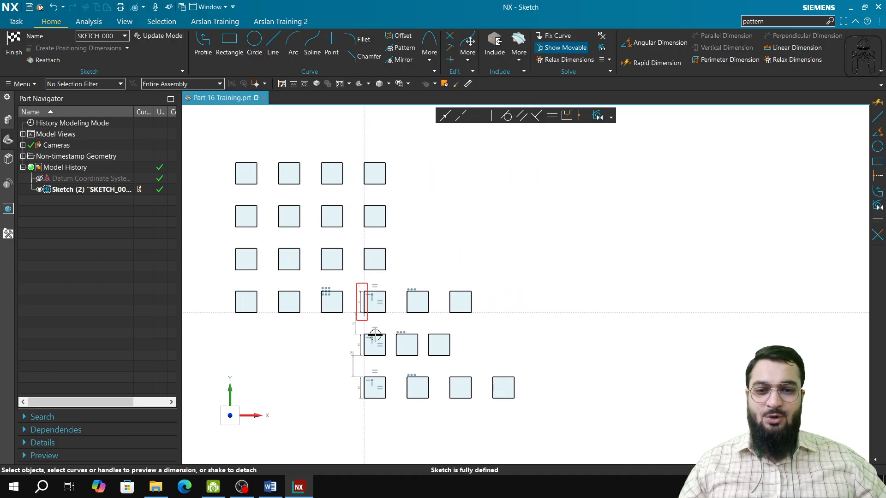
{"action": "left_click_drag", "start_coordinate": [356, 283], "coordinate": [551, 426]}
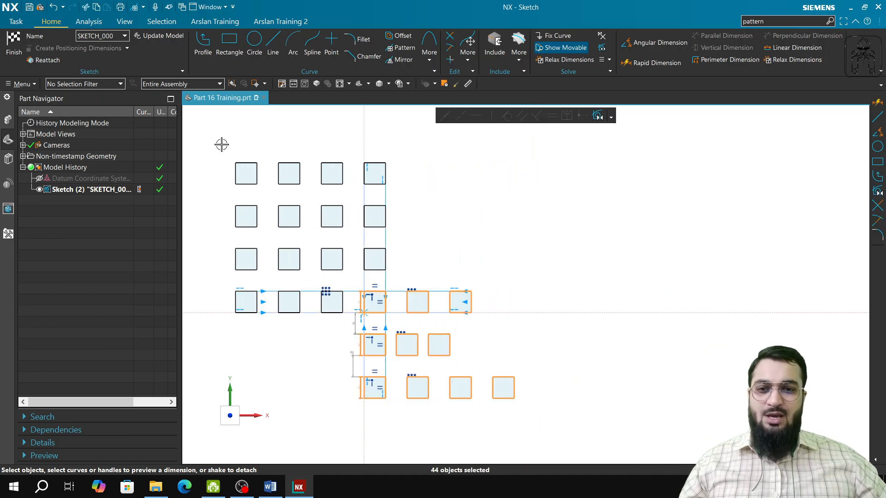
{"action": "left_click_drag", "start_coordinate": [221, 145], "coordinate": [419, 348]}
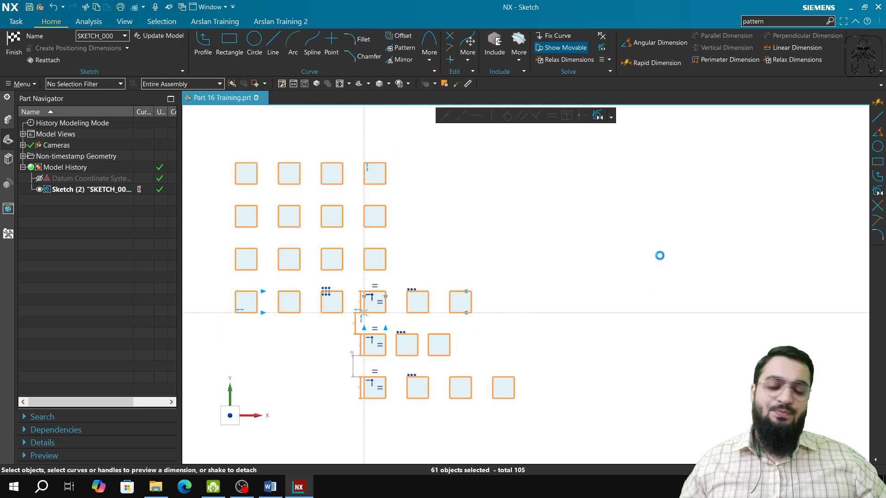
{"action": "key", "text": "Escape"}
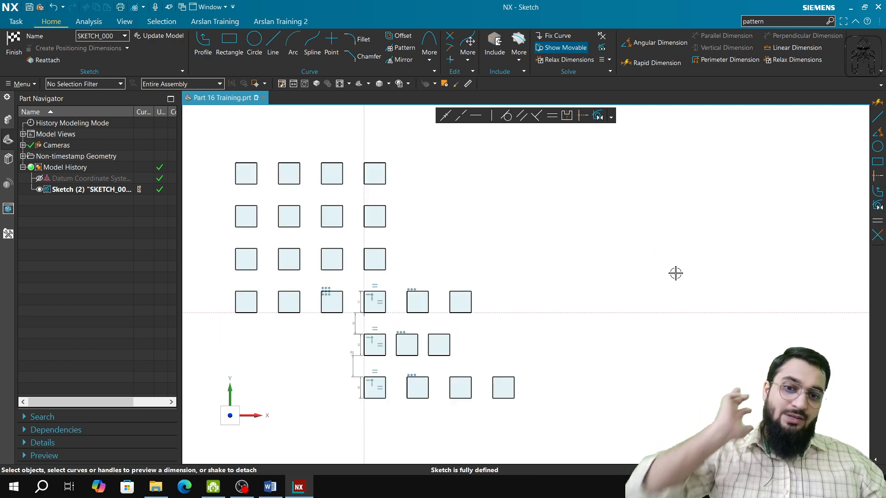
Step: Sketch a circle about 123 mm in diameter in the empty area above the horizontal axis, to the right of the squares
{"action": "scroll", "coordinate": [734, 261], "scroll_direction": "up", "scroll_amount": 1}
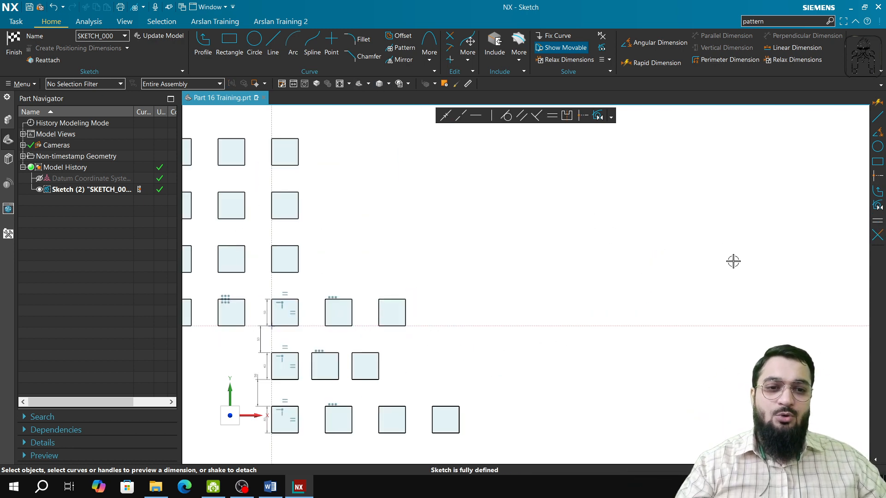
{"action": "mouse_move", "coordinate": [750, 304]}
{"action": "middle_mouse_down", "text": "shift"}
{"action": "mouse_move", "coordinate": [654, 284]}
{"action": "mouse_move", "coordinate": [632, 263]}
{"action": "middle_mouse_up", "text": "shift"}
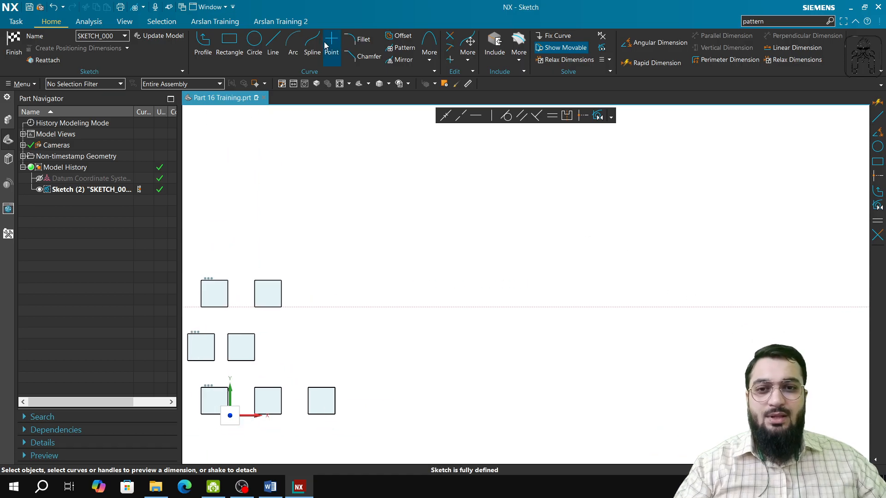
{"action": "left_click", "coordinate": [254, 41]}
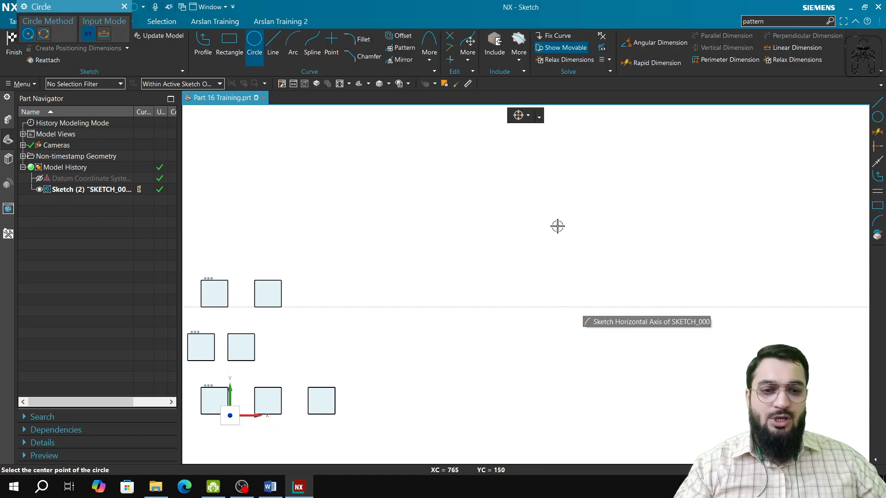
{"action": "left_click", "coordinate": [546, 178]}
{"action": "left_click", "coordinate": [570, 198]}
{"action": "key", "text": "Escape"}
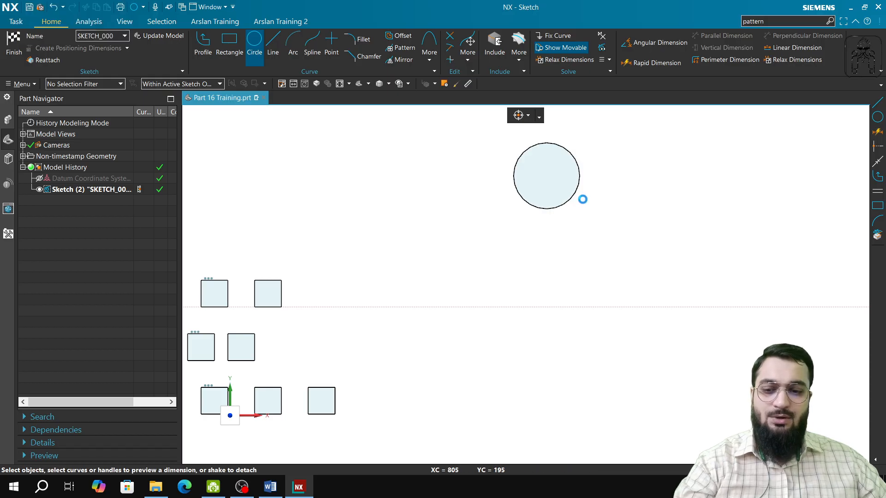
Step: Set the new circle's diameter to 120 mm
{"action": "left_click", "coordinate": [569, 153]}
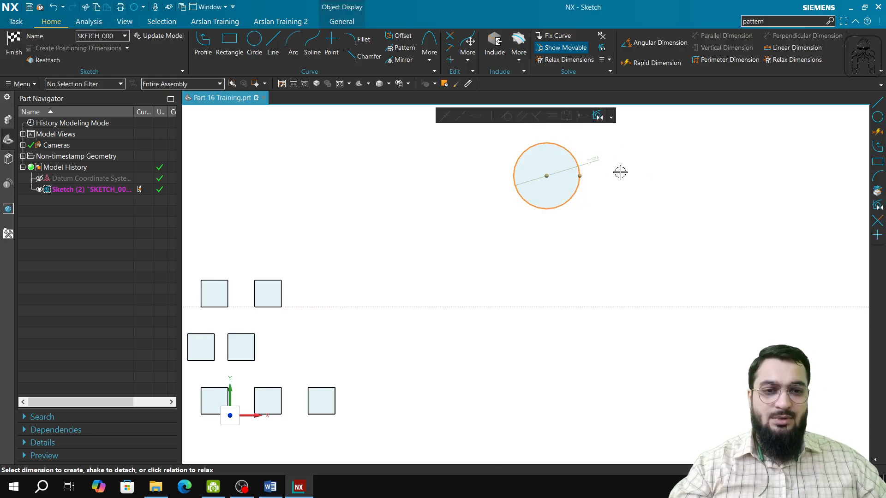
{"action": "left_click", "coordinate": [598, 159]}
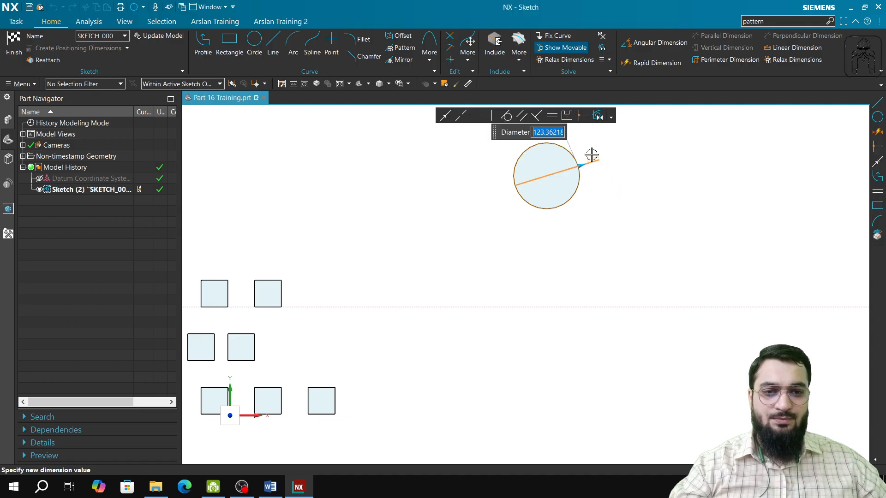
{"action": "type", "text": "1"}
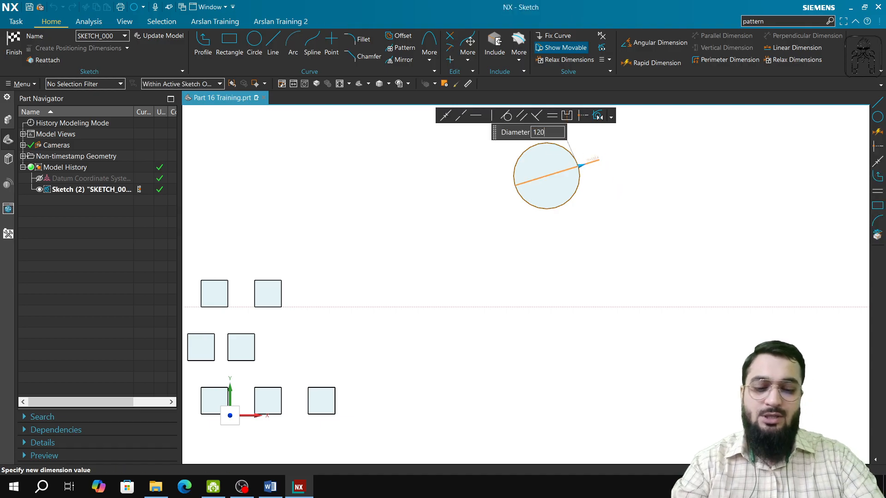
{"action": "type", "text": "20"}
{"action": "key", "text": "Return"}
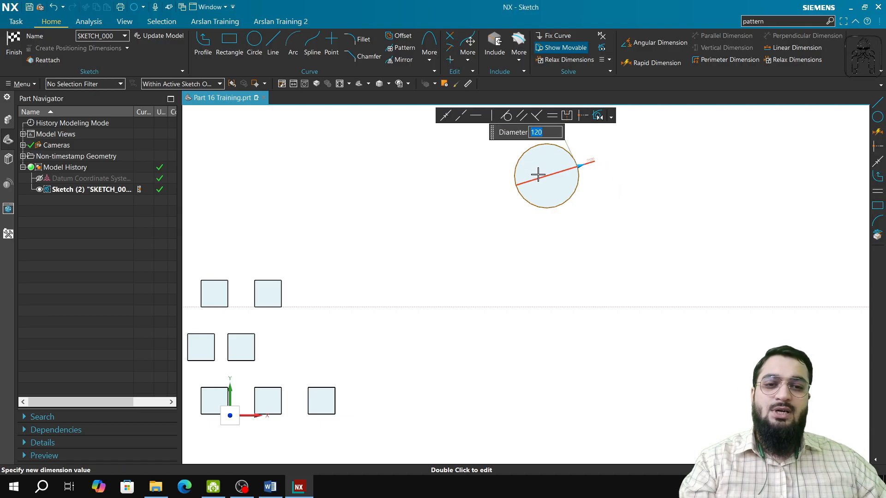
{"action": "middle_click", "coordinate": [386, 164]}
Step: Dimension the circle's centre vertically from the sketch's horizontal axis and set the distance to 200 mm
{"action": "left_click", "coordinate": [652, 62]}
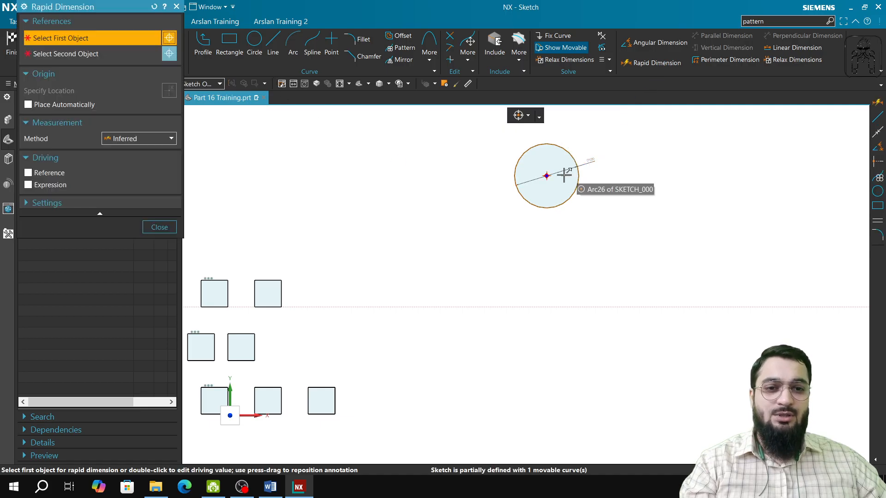
{"action": "left_click", "coordinate": [545, 177]}
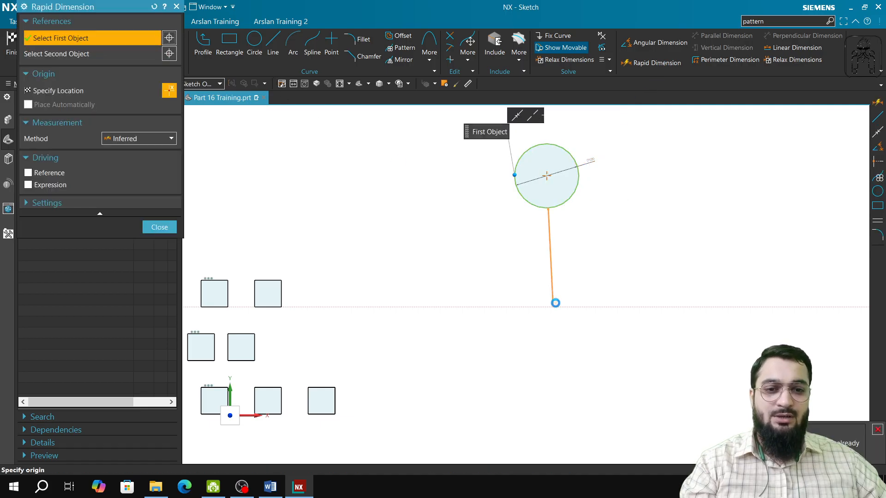
{"action": "left_click", "coordinate": [550, 304]}
{"action": "left_click", "coordinate": [484, 236]}
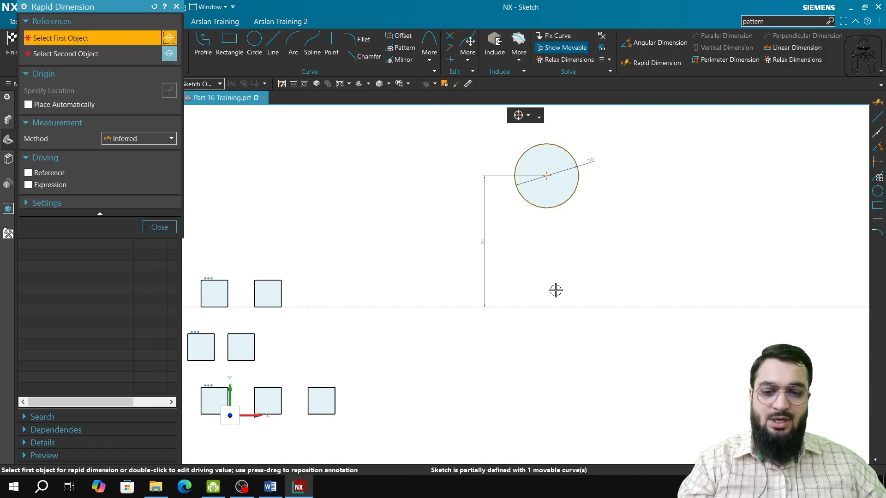
{"action": "key", "text": "Escape"}
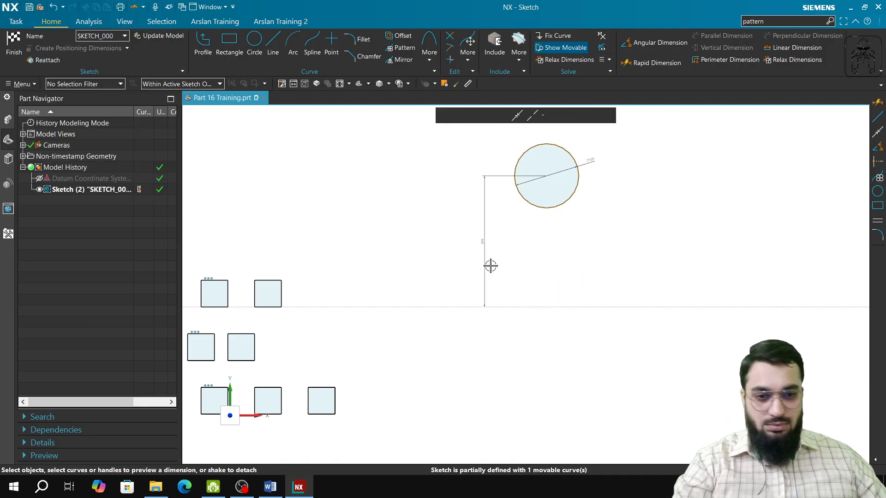
{"action": "double_click", "coordinate": [484, 242]}
{"action": "type", "text": "200"}
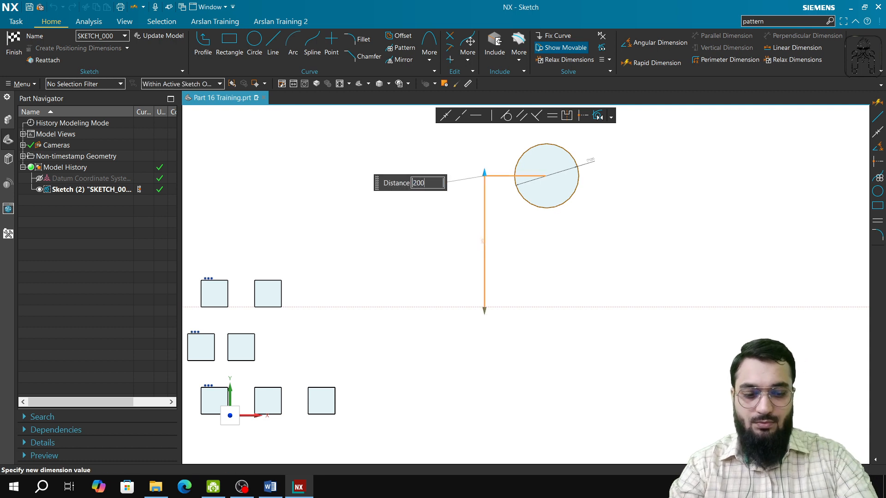
{"action": "key", "text": "Return"}
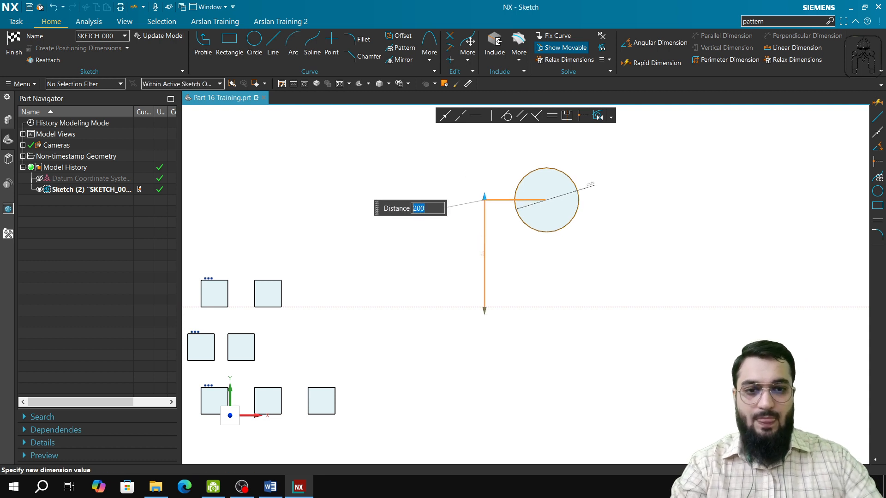
{"action": "left_click", "coordinate": [634, 258]}
Step: Dimension the circle centre's horizontal distance from the sketch origin and set it to 800 mm
{"action": "scroll", "coordinate": [510, 277], "scroll_direction": "down", "scroll_amount": 3}
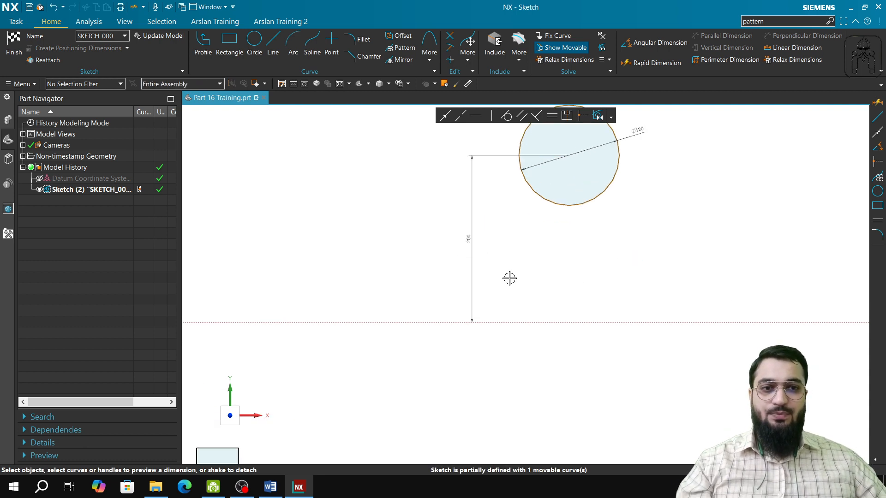
{"action": "left_click", "coordinate": [652, 63]}
{"action": "left_click", "coordinate": [534, 228]}
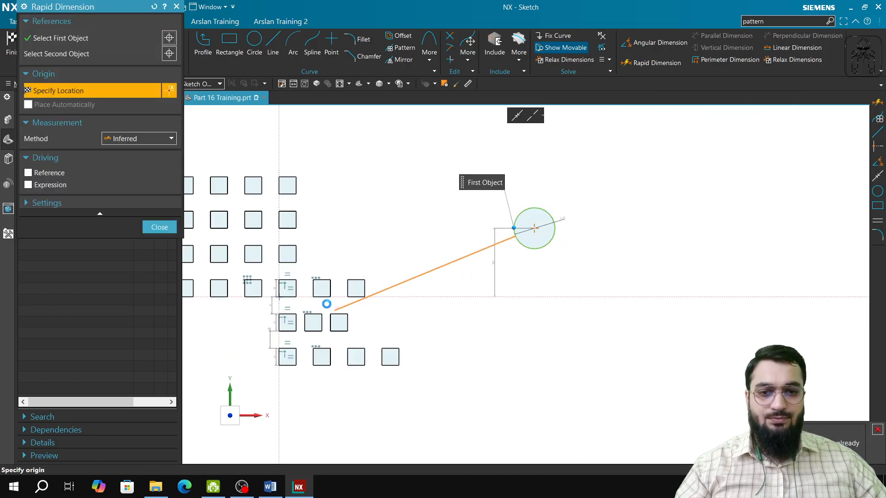
{"action": "left_click", "coordinate": [279, 295]}
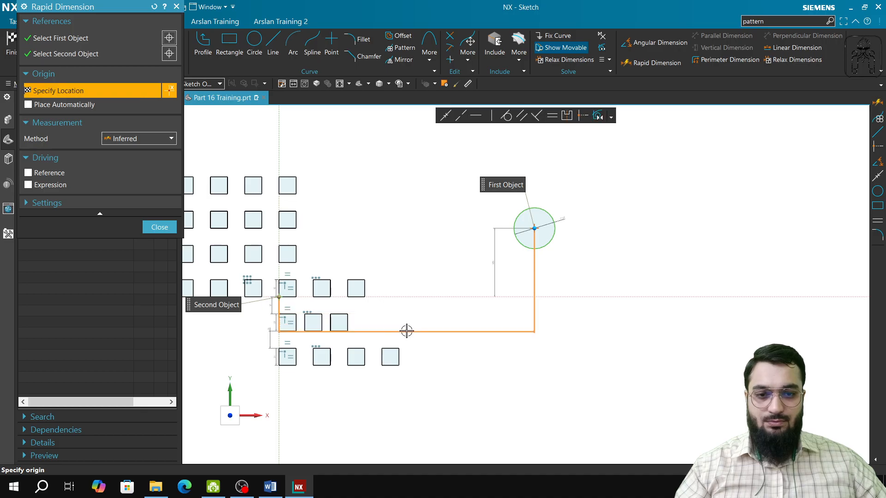
{"action": "left_click", "coordinate": [421, 153]}
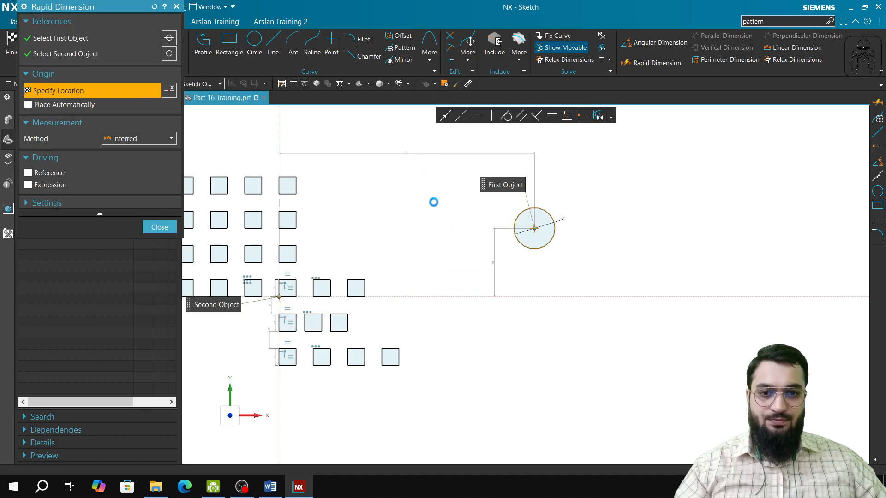
{"action": "key", "text": "Escape"}
{"action": "double_click", "coordinate": [407, 151]}
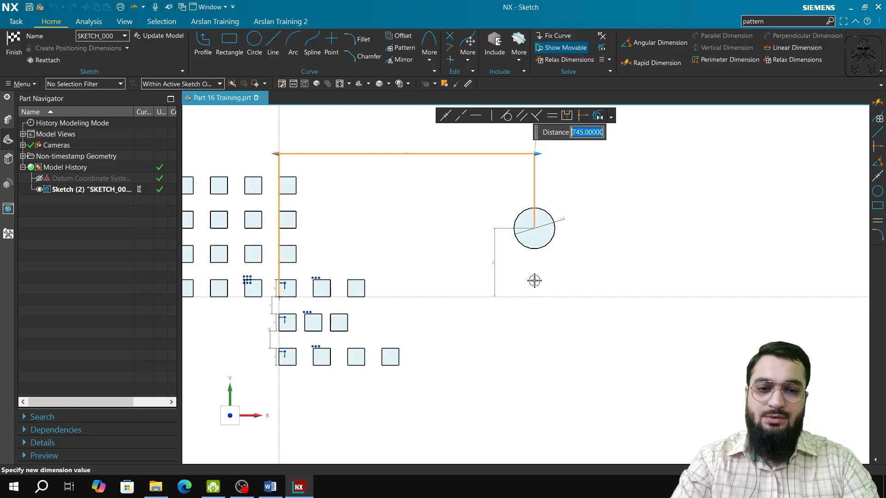
{"action": "type", "text": "700"}
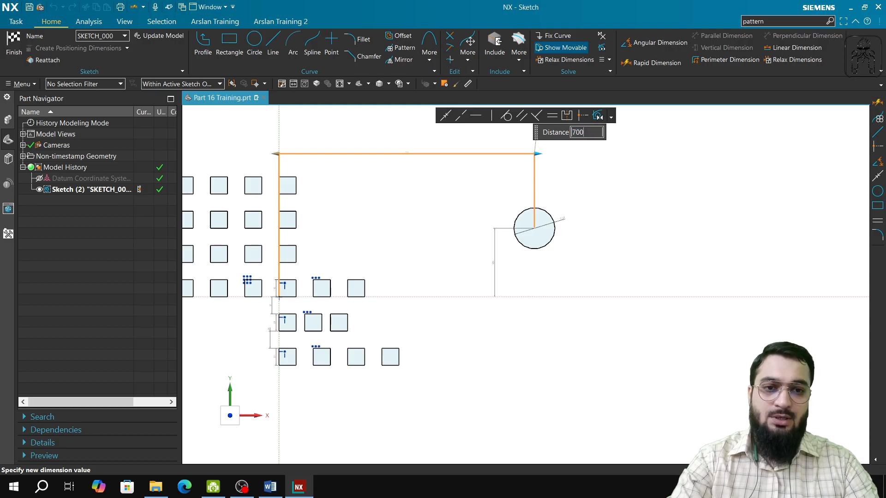
{"action": "key", "text": "Return"}
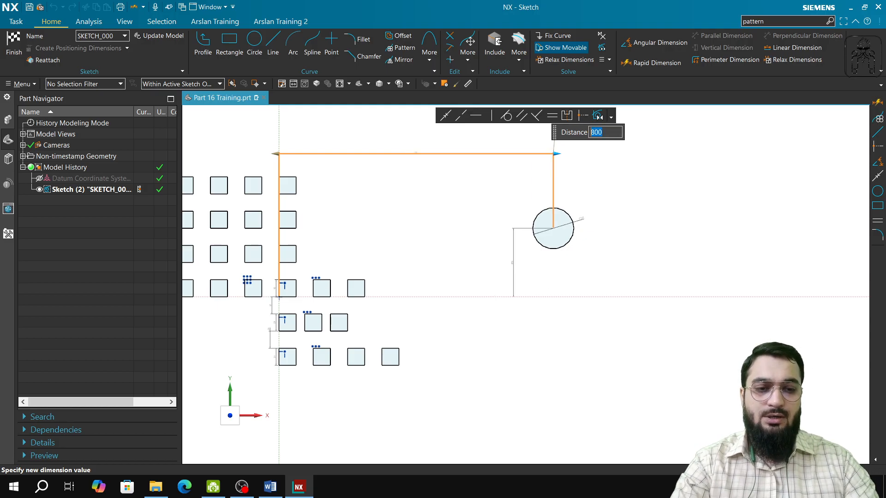
{"action": "left_click", "coordinate": [650, 334]}
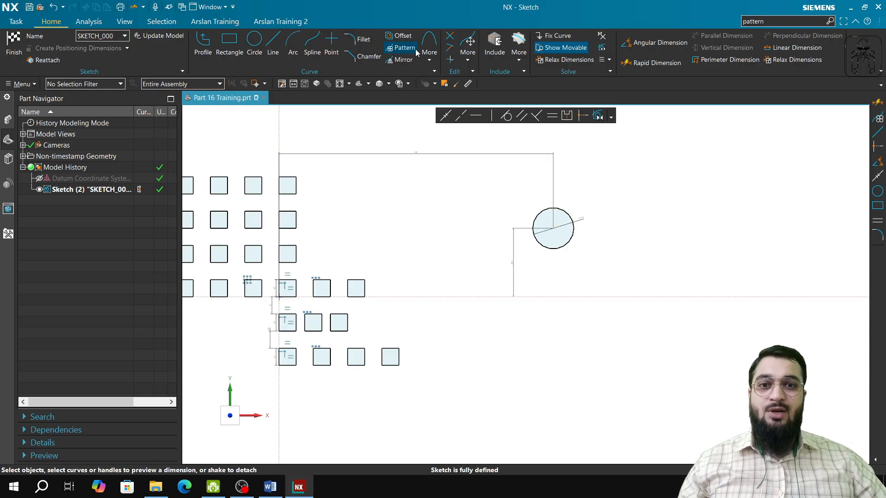
Step: Set up a Pattern Curve of the 120 mm circle with the Circular layout and show its persistent relation setting
{"action": "left_click", "coordinate": [401, 47]}
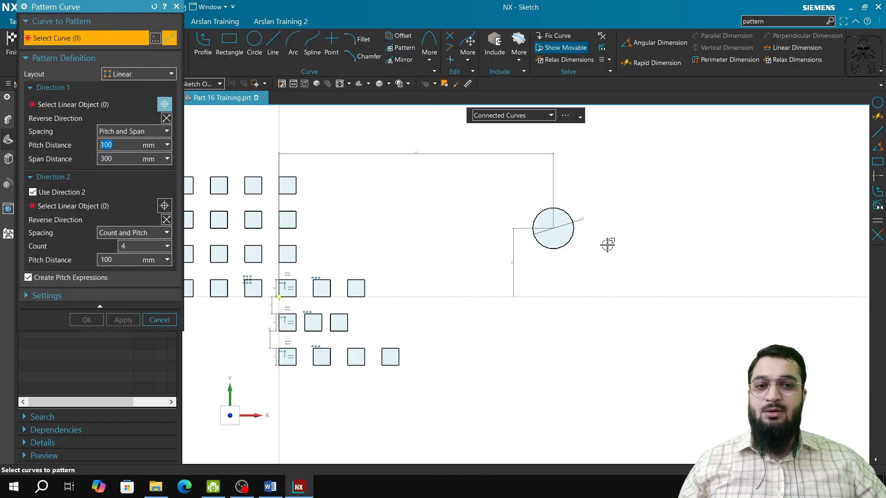
{"action": "left_click", "coordinate": [561, 216]}
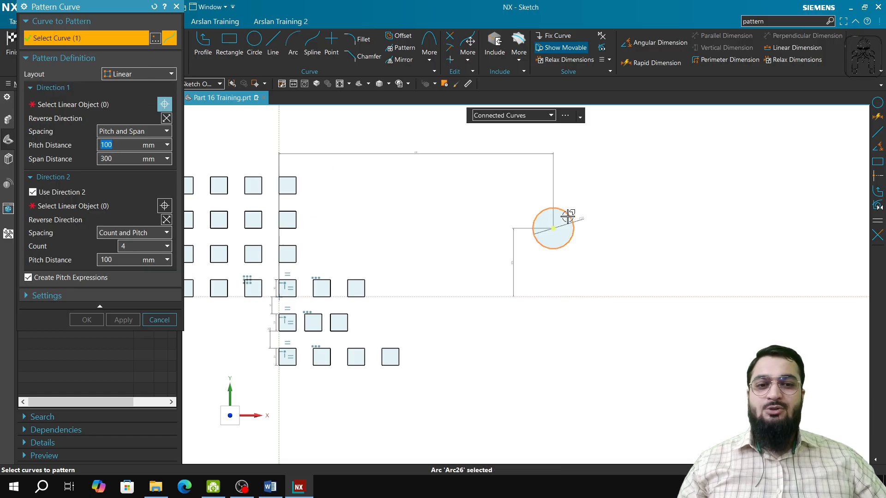
{"action": "left_click", "coordinate": [129, 74]}
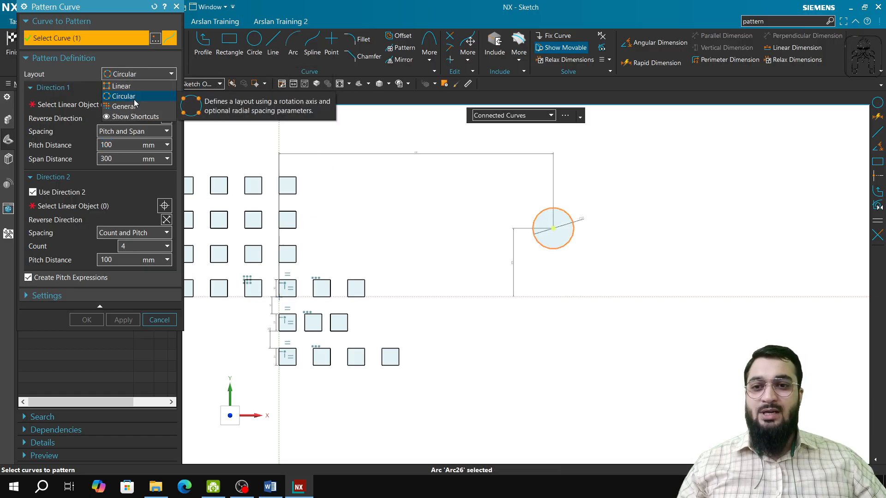
{"action": "left_click", "coordinate": [124, 95]}
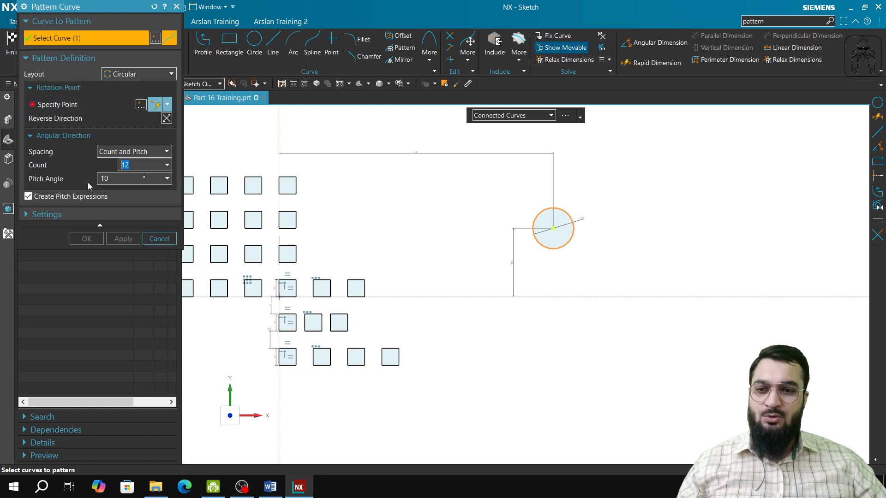
{"action": "left_click", "coordinate": [46, 215]}
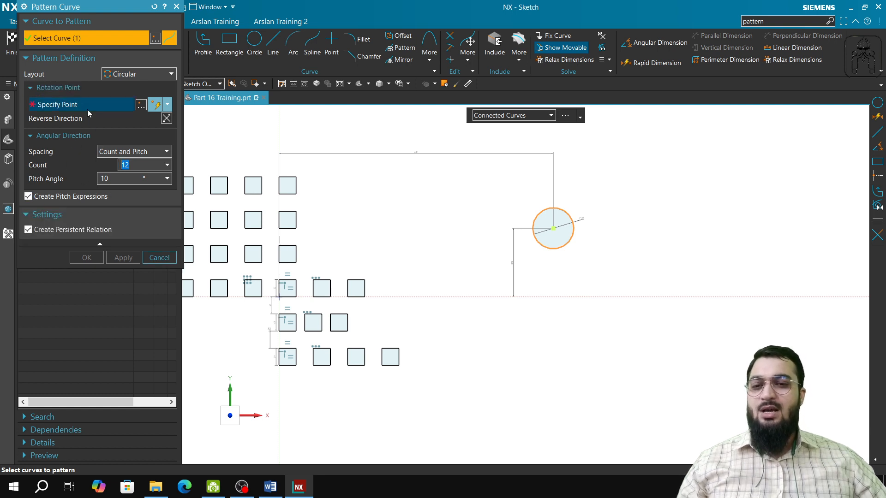
Step: Place the circular pattern's rotation point on the upper right corner of the last square in the row on the horizontal axis
{"action": "left_click", "coordinate": [89, 107]}
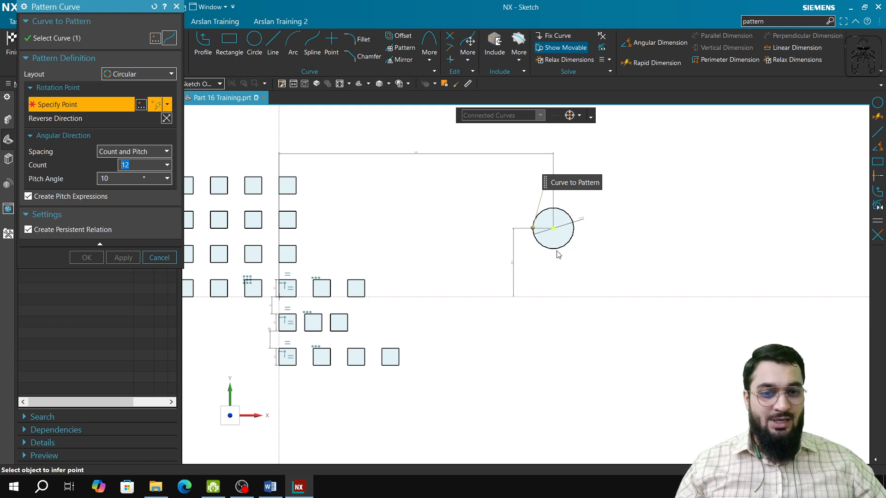
{"action": "left_click", "coordinate": [364, 280]}
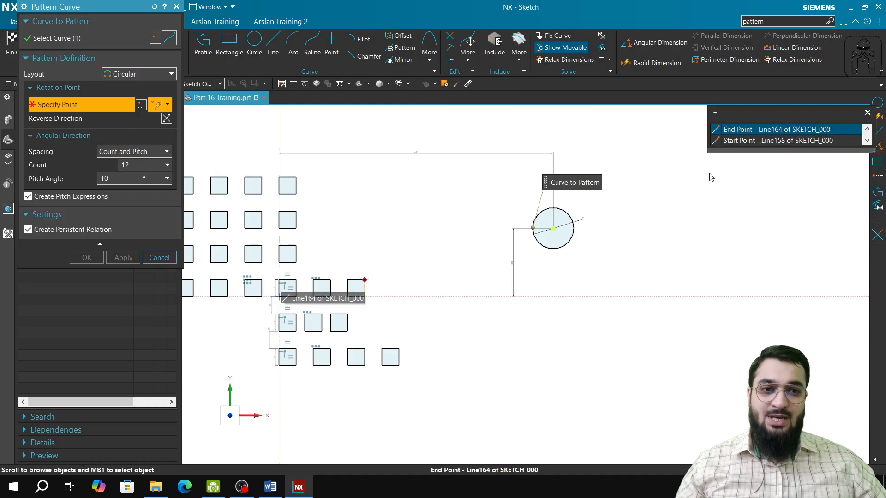
{"action": "left_click", "coordinate": [731, 138]}
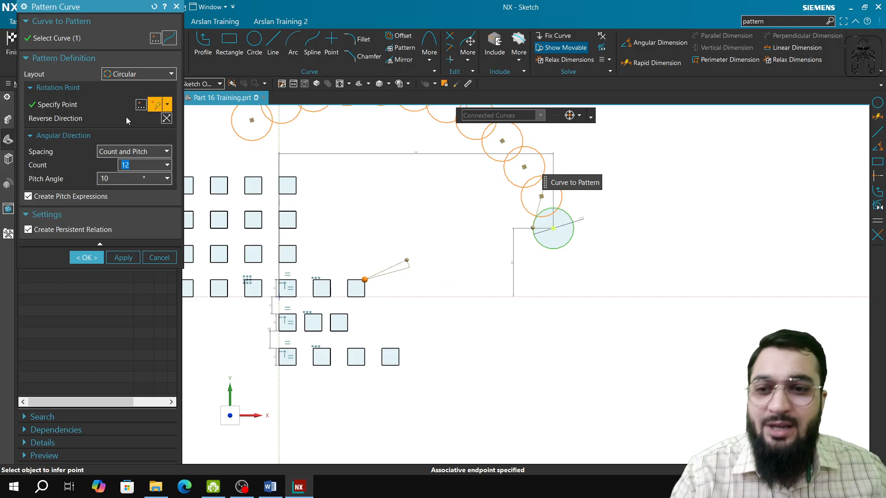
Step: Redefine the circular pattern's rotation point as a Cursor Location on the horizontal axis, with coordinates X 800 mm and Y 0 mm
{"action": "left_click", "coordinate": [140, 104]}
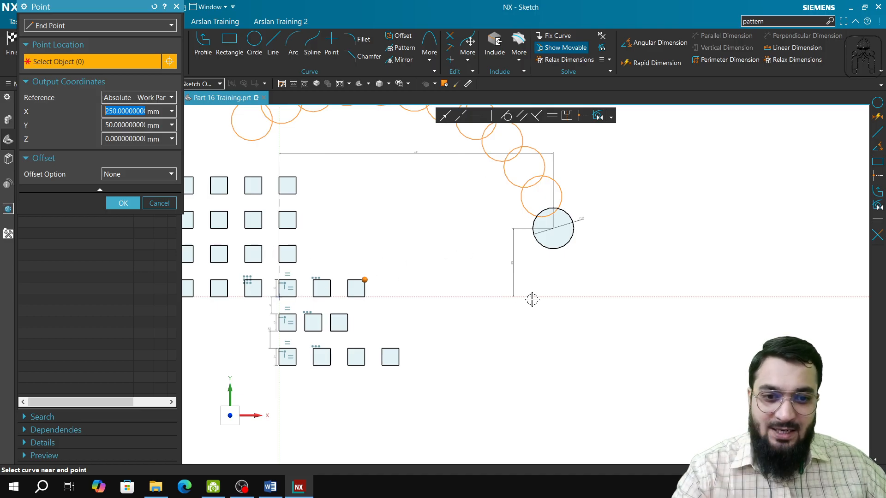
{"action": "left_click", "coordinate": [122, 26]}
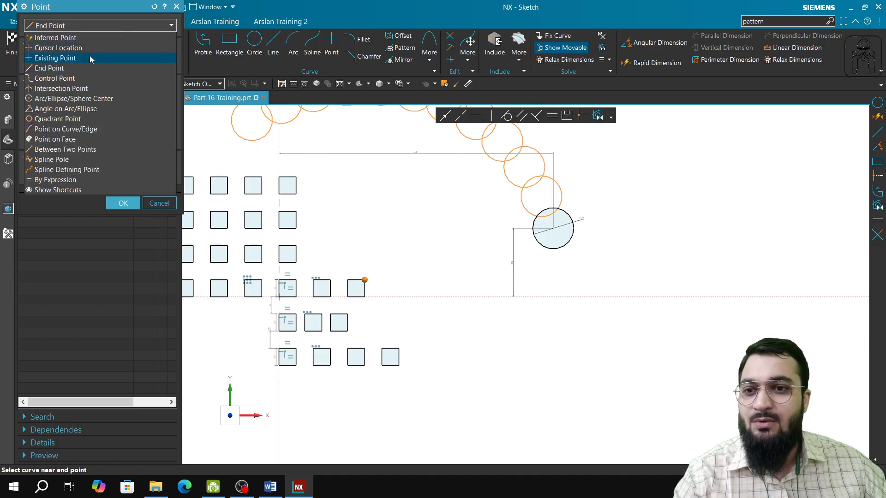
{"action": "left_click", "coordinate": [65, 48]}
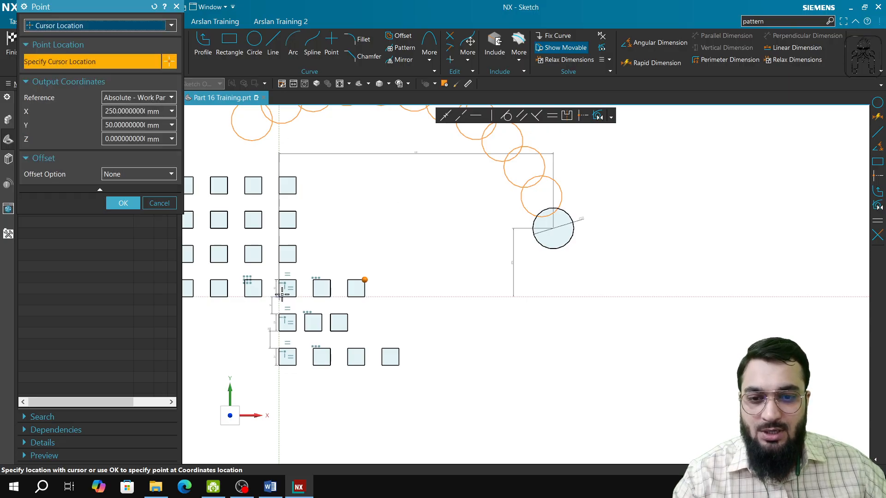
{"action": "left_click", "coordinate": [560, 297]}
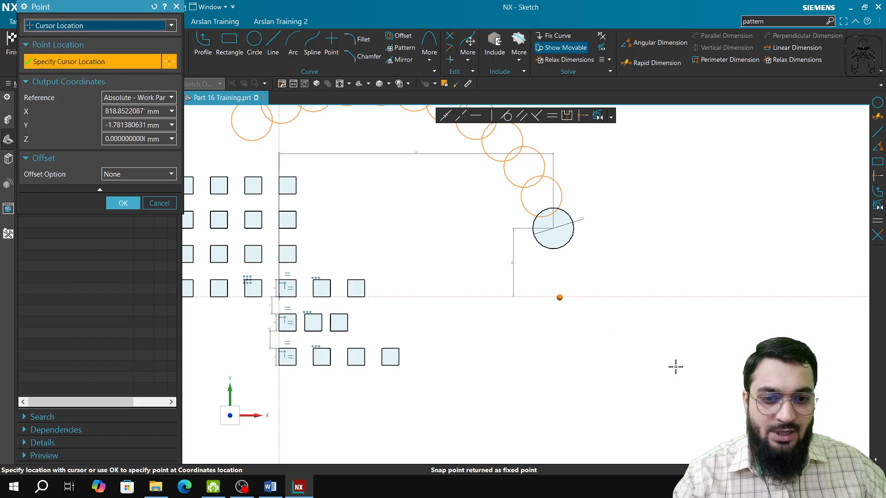
{"action": "double_click", "coordinate": [131, 121]}
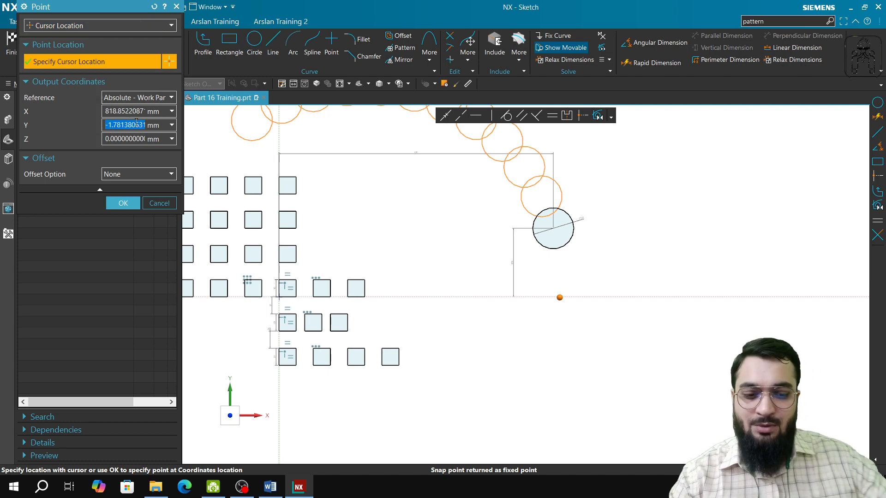
{"action": "type", "text": "0"}
{"action": "key", "text": "Tab"}
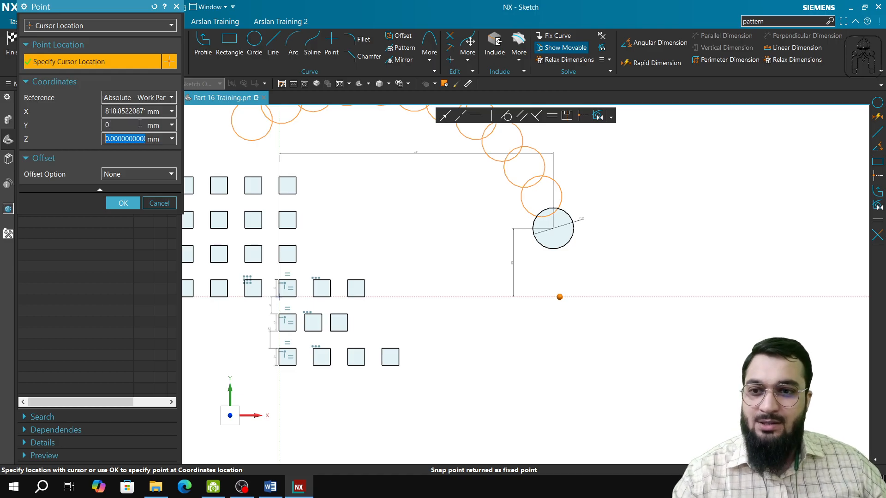
{"action": "double_click", "coordinate": [122, 116]}
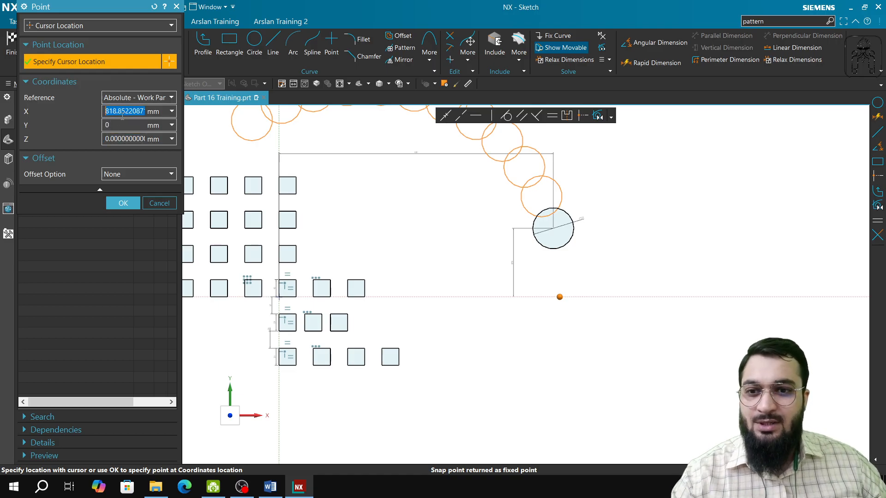
{"action": "type", "text": "800"}
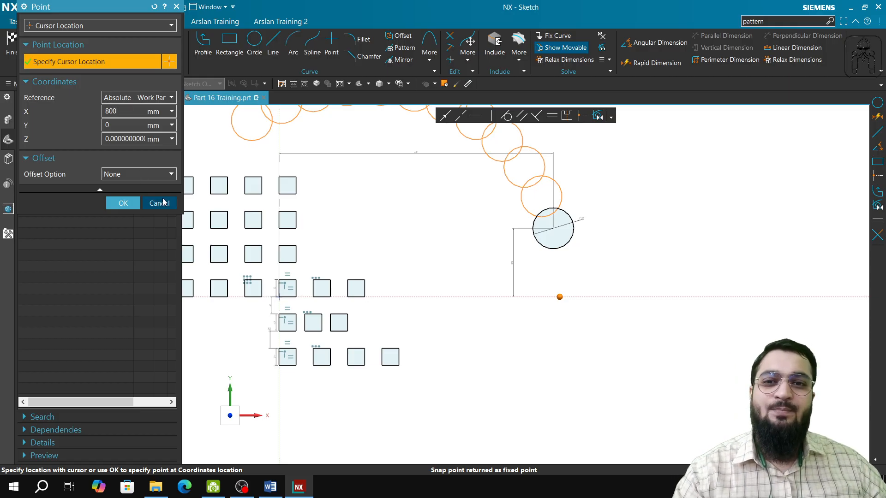
{"action": "left_click", "coordinate": [134, 201]}
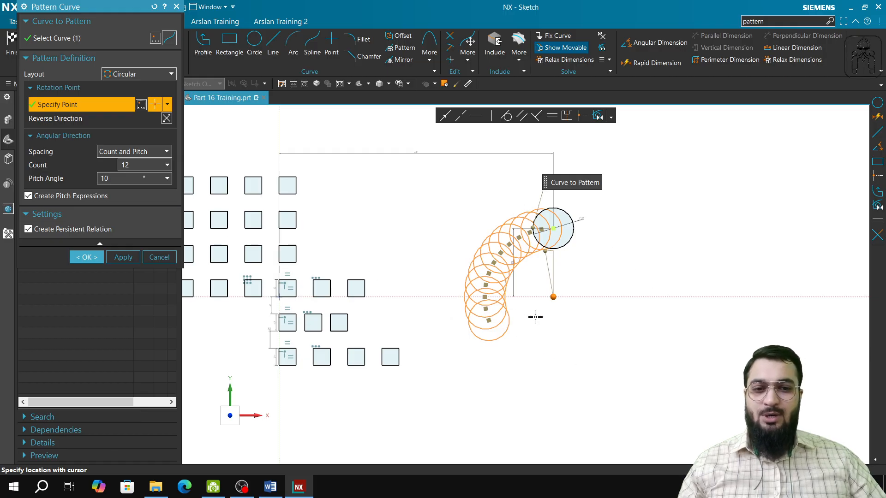
Step: Review the spacing options, keep Count and Pitch, and set the circular pattern's pitch angle to 30°
{"action": "mouse_move", "coordinate": [535, 317]}
{"action": "middle_mouse_down", "text": "shift"}
{"action": "mouse_move", "coordinate": [440, 281]}
{"action": "mouse_move", "coordinate": [442, 253]}
{"action": "middle_mouse_up", "text": "shift"}
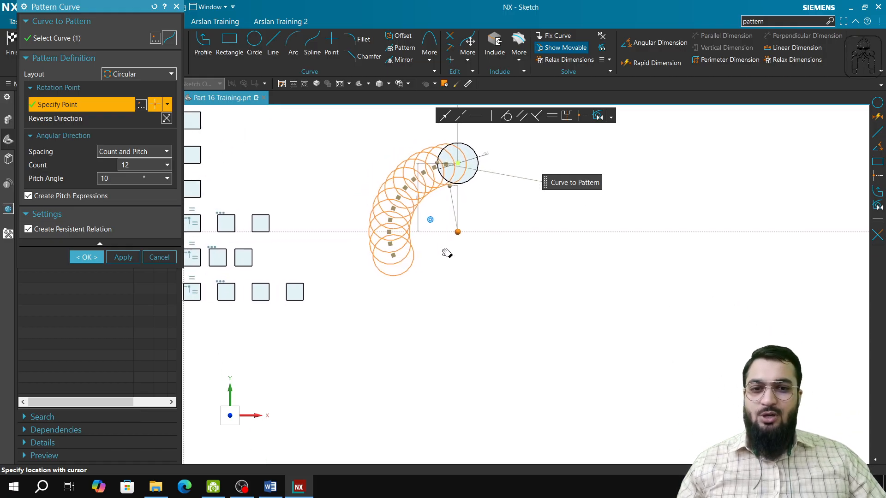
{"action": "left_click", "coordinate": [153, 151]}
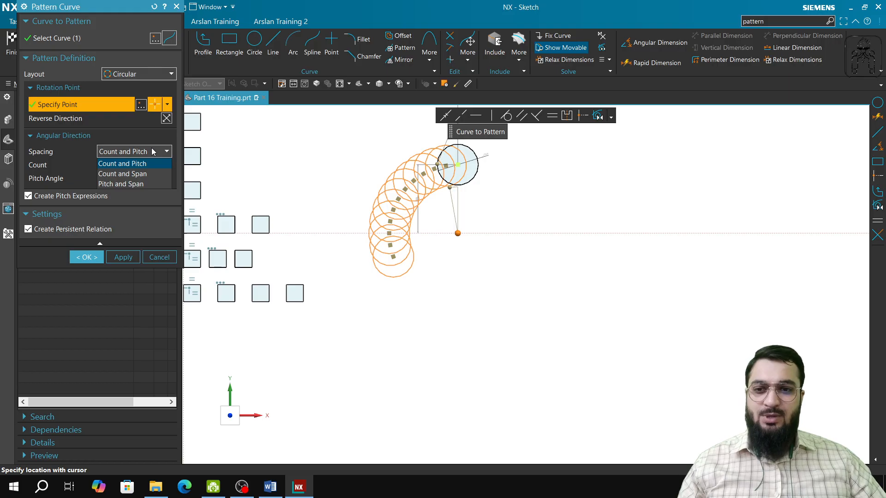
{"action": "left_click", "coordinate": [159, 153]}
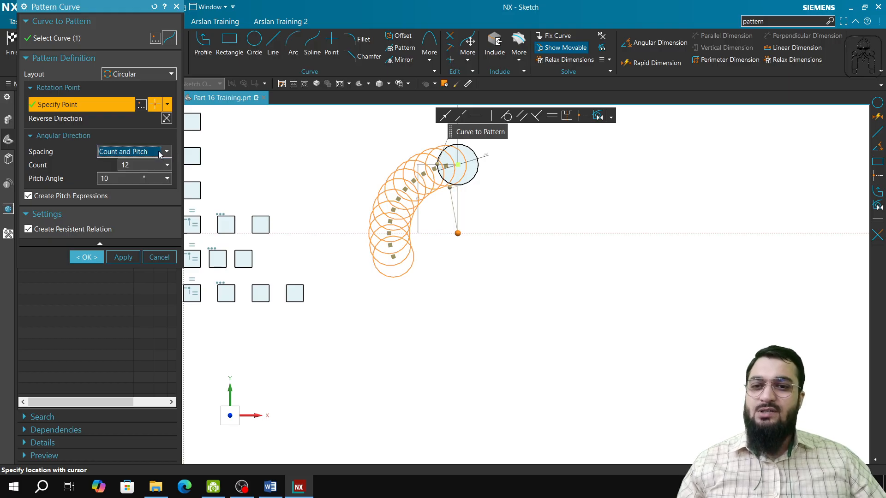
{"action": "left_click", "coordinate": [119, 178]}
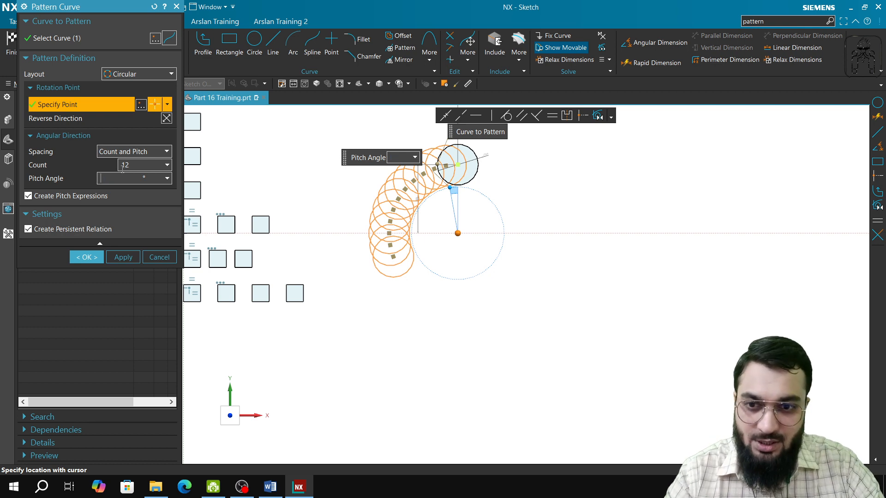
{"action": "type", "text": "30"}
{"action": "key", "text": "Tab"}
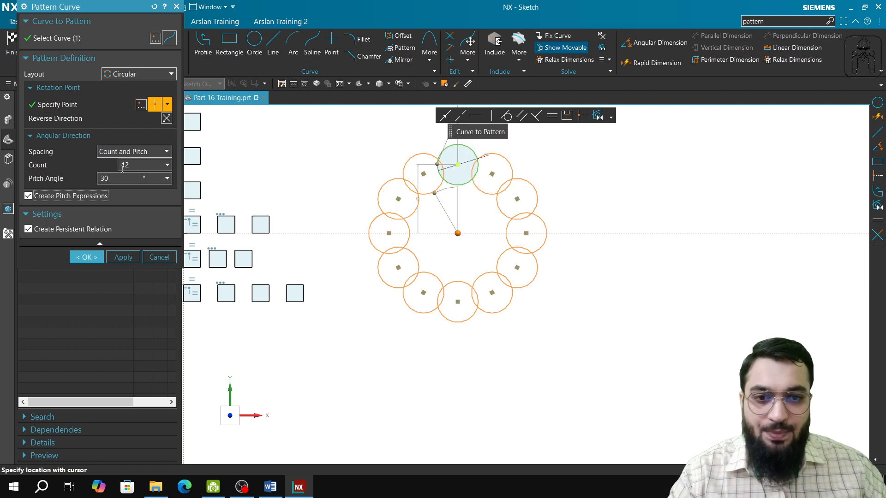
Step: Change the circular pattern's pitch angle to 45°
{"action": "left_click", "coordinate": [120, 179]}
{"action": "double_click", "coordinate": [120, 180]}
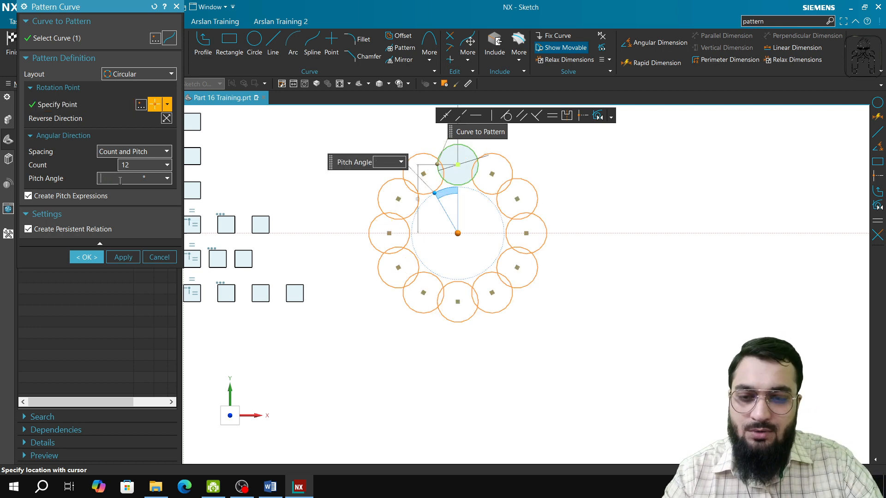
{"action": "type", "text": "45"}
{"action": "key", "text": "Tab"}
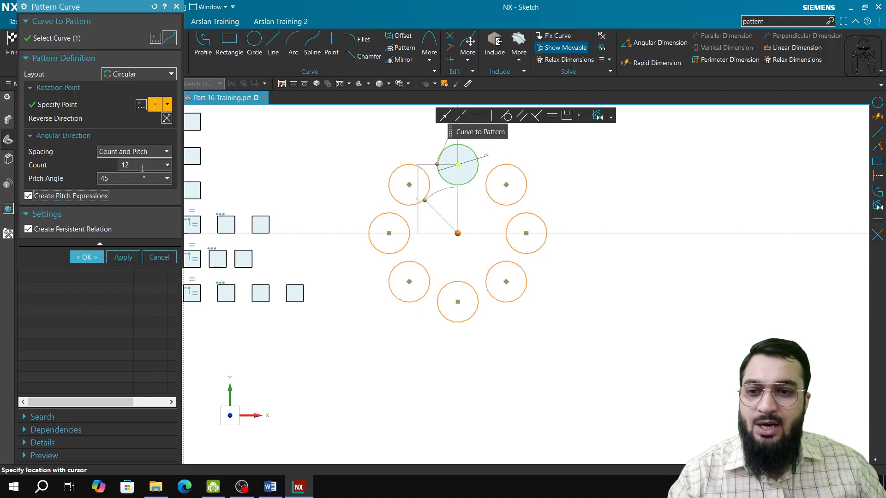
Step: Preview the circular pattern with a count of 2, and with a count of 3
{"action": "left_click", "coordinate": [136, 165]}
{"action": "key", "text": "Tab"}
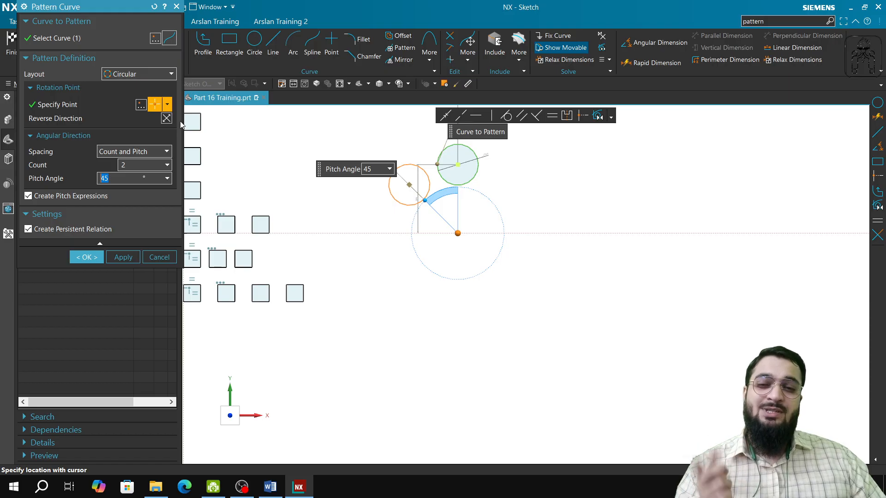
{"action": "left_click", "coordinate": [129, 166]}
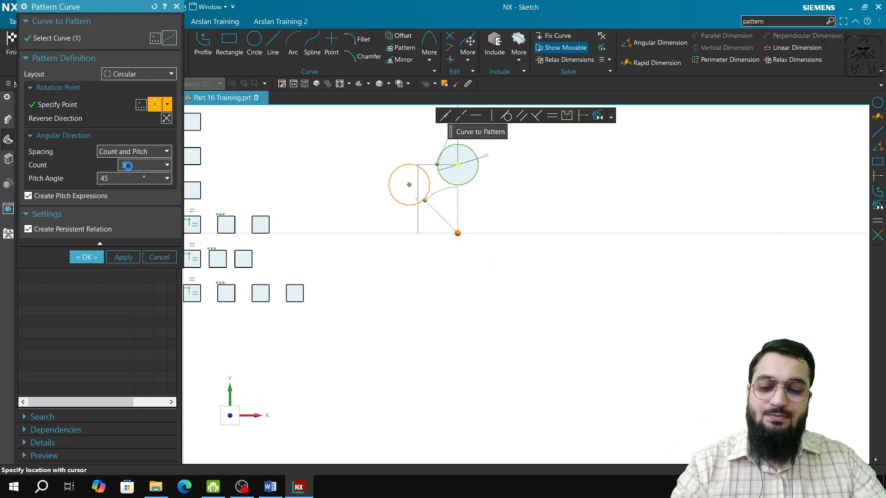
{"action": "type", "text": "3"}
{"action": "key", "text": "Tab"}
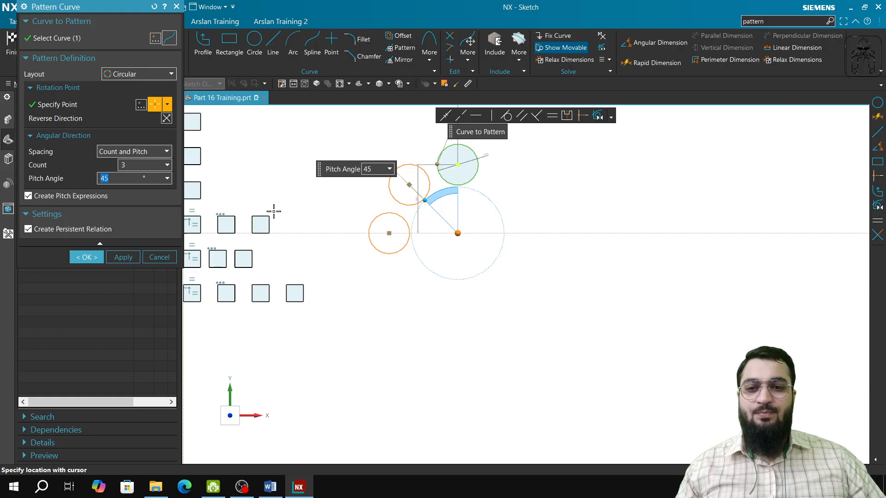
Step: Adjust the pitch angle freehand in the preview to about 62°, and enter an exact 30°
{"action": "mouse_move", "coordinate": [425, 202]}
{"action": "left_mouse_down"}
{"action": "mouse_move", "coordinate": [416, 232]}
{"action": "mouse_move", "coordinate": [474, 272]}
{"action": "mouse_move", "coordinate": [426, 232]}
{"action": "mouse_move", "coordinate": [428, 214]}
{"action": "mouse_move", "coordinate": [452, 251]}
{"action": "mouse_move", "coordinate": [429, 243]}
{"action": "mouse_move", "coordinate": [416, 210]}
{"action": "left_mouse_up"}
{"action": "left_click", "coordinate": [116, 178]}
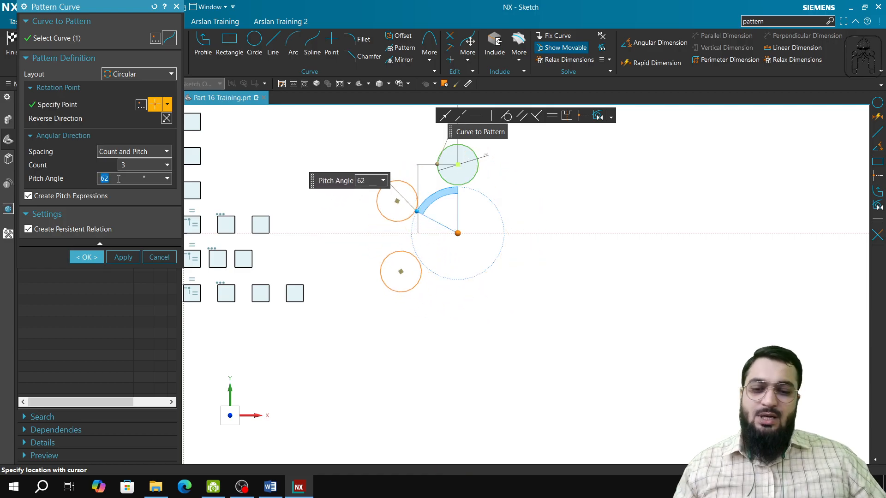
{"action": "type", "text": "30"}
{"action": "key", "text": "Tab"}
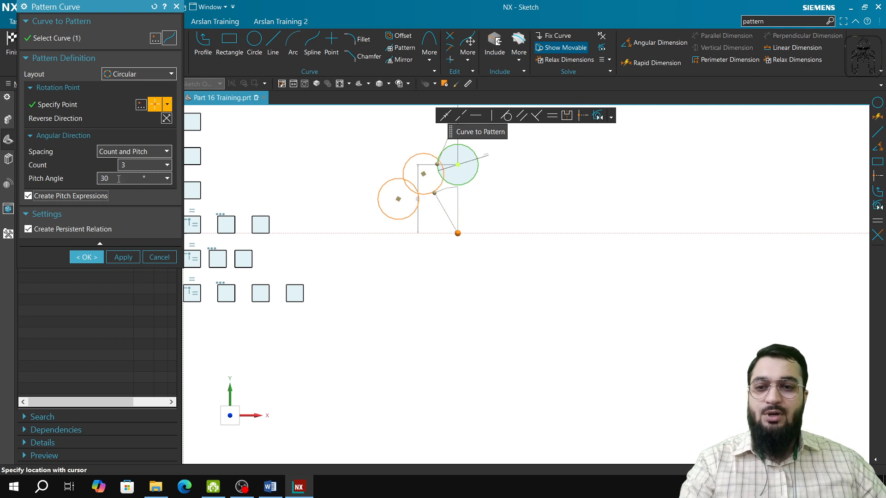
Step: Set the pitch angle to 45° and the count to 2, and apply the circular pattern of the circle
{"action": "left_click", "coordinate": [119, 178]}
{"action": "type", "text": "45"}
{"action": "key", "text": "Tab"}
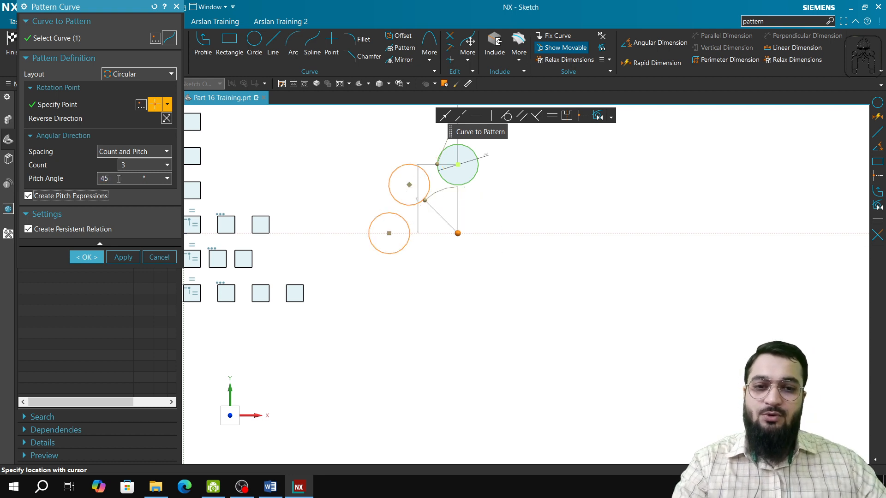
{"action": "left_click", "coordinate": [130, 165]}
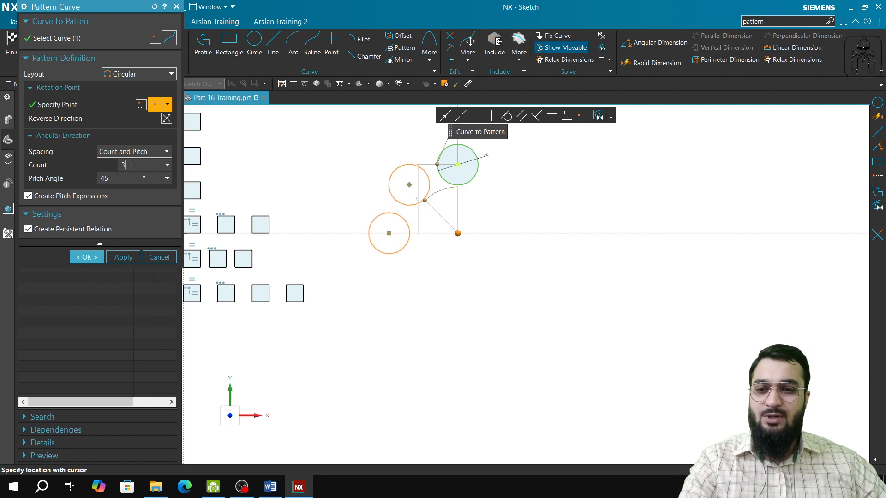
{"action": "key", "text": "Tab"}
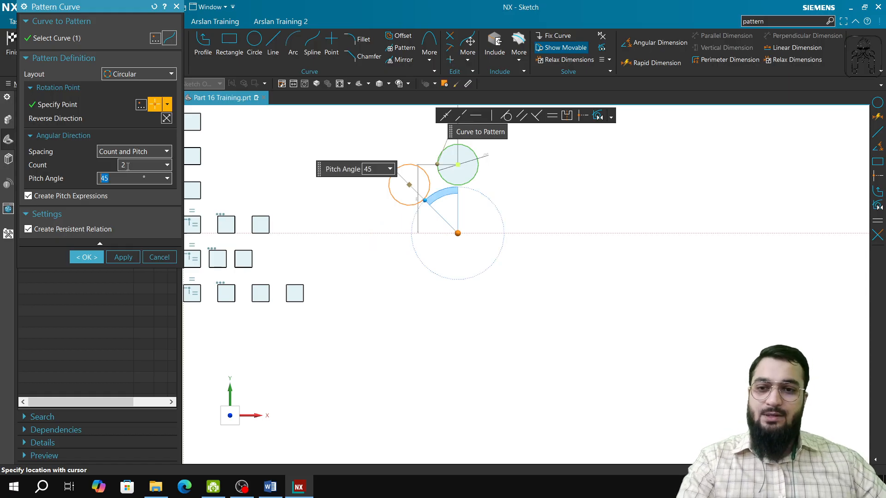
{"action": "left_click", "coordinate": [123, 257]}
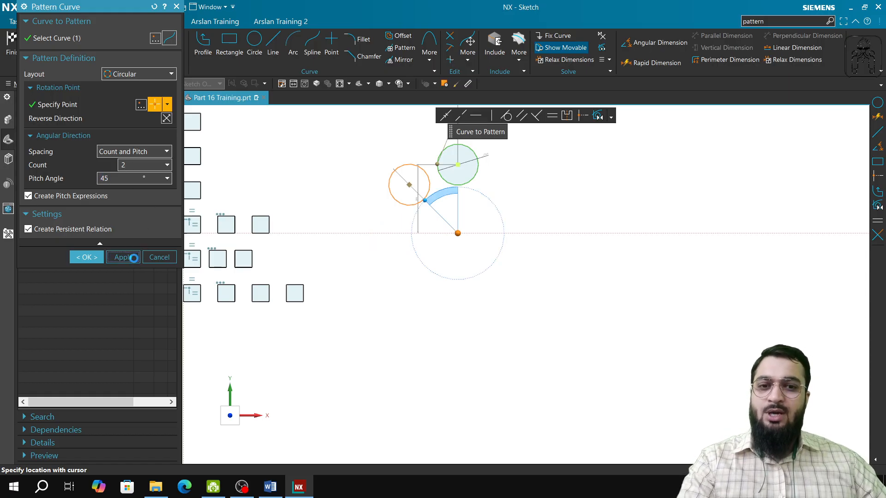
{"action": "left_click", "coordinate": [468, 185]}
{"action": "left_click", "coordinate": [152, 155]}
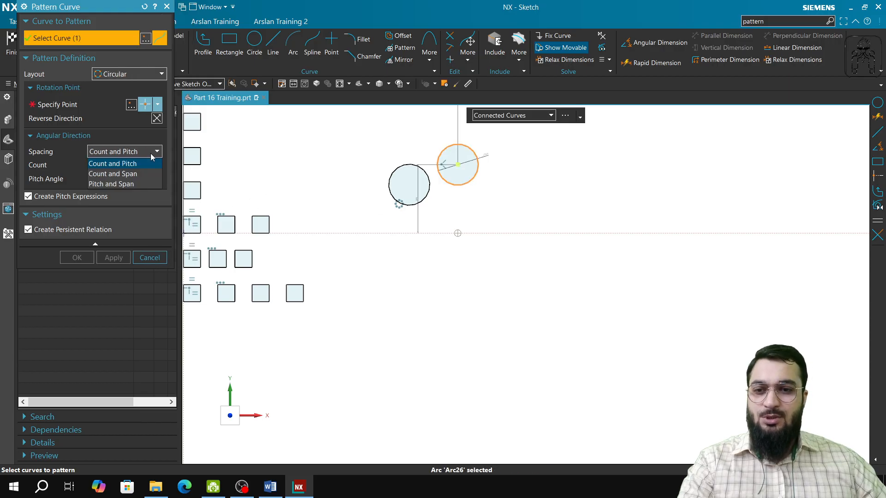
{"action": "left_click", "coordinate": [142, 174]}
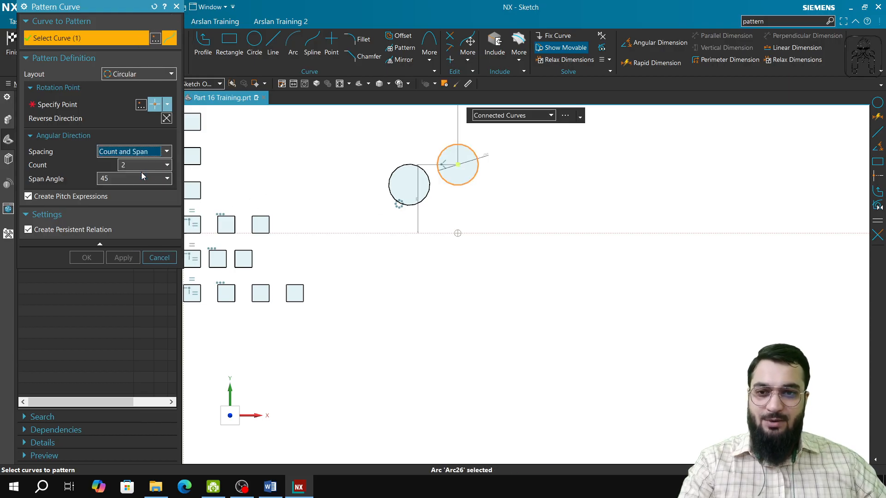
{"action": "left_click", "coordinate": [67, 106]}
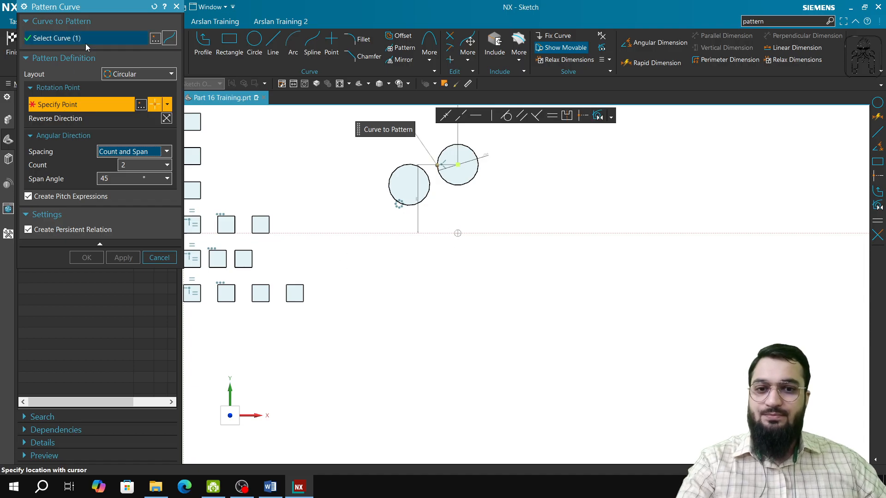
{"action": "key", "text": "Escape"}
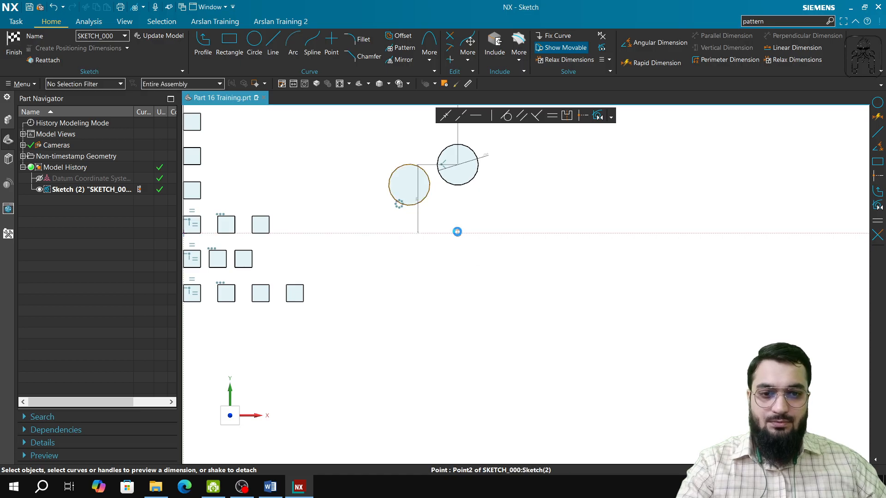
Step: Remove the fixed relation from the pattern's rotation point on the horizontal axis below the 120 mm circle
{"action": "left_click", "coordinate": [456, 233]}
{"action": "right_click", "coordinate": [457, 233]}
{"action": "left_click", "coordinate": [466, 221]}
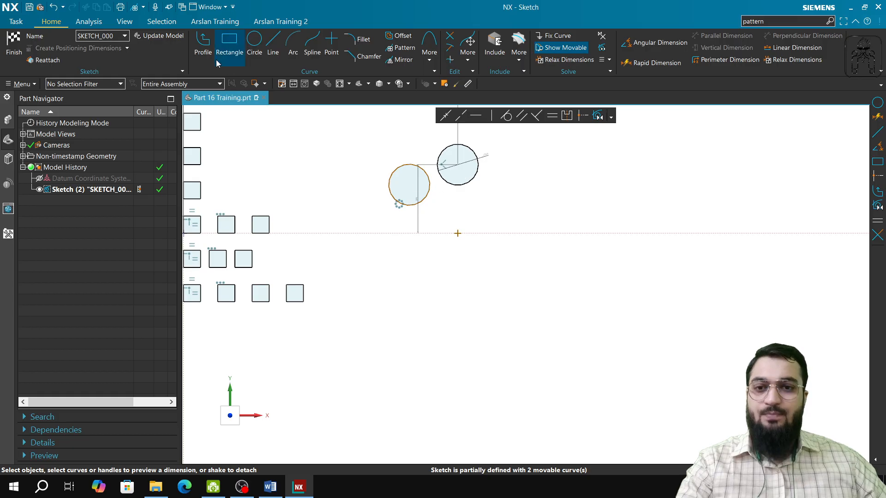
{"action": "left_click", "coordinate": [456, 158]}
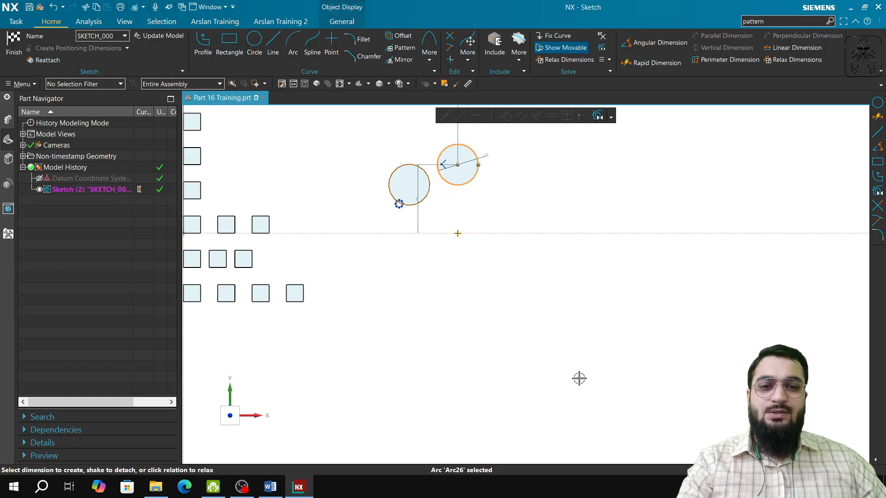
{"action": "key", "text": "Escape"}
Step: Start a circular curve pattern of the top circle with Count and Span spacing, rotating about the point below it on the horizontal axis
{"action": "left_click", "coordinate": [400, 48]}
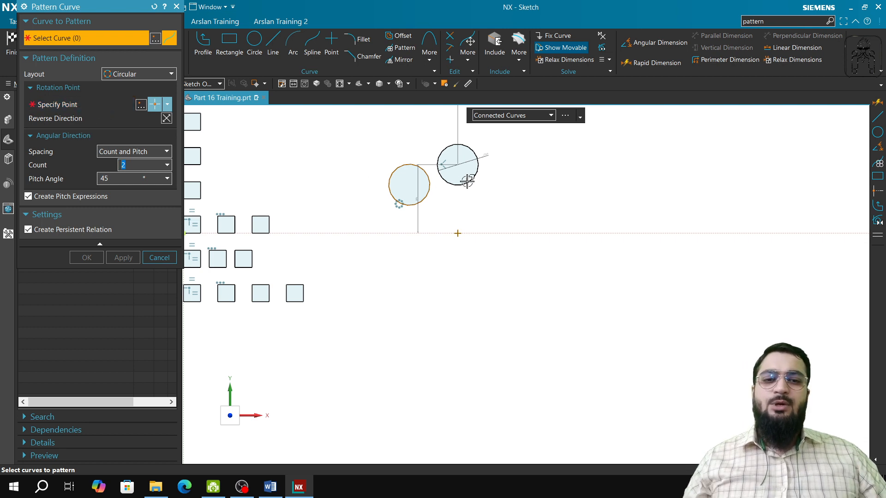
{"action": "left_click", "coordinate": [143, 151]}
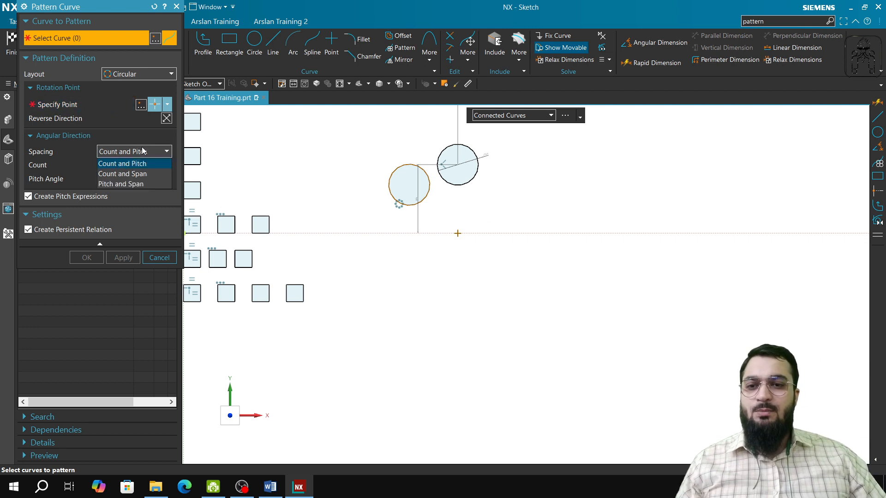
{"action": "left_click", "coordinate": [142, 174]}
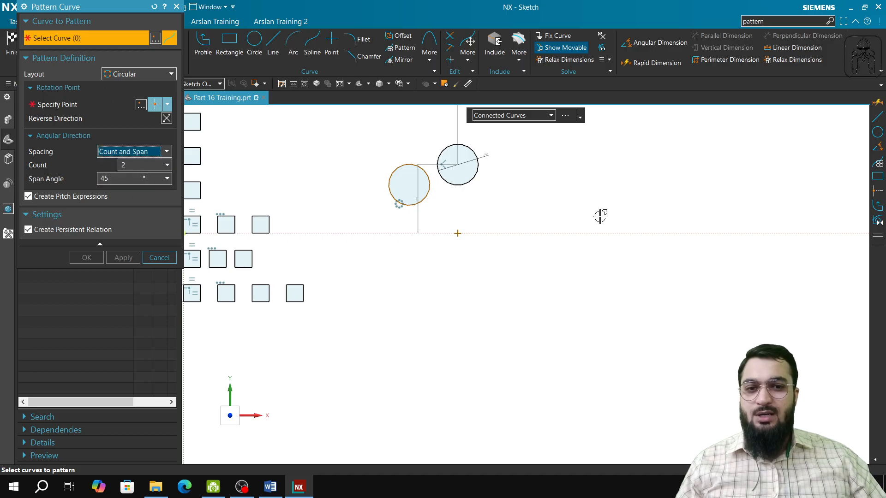
{"action": "left_click", "coordinate": [476, 175]}
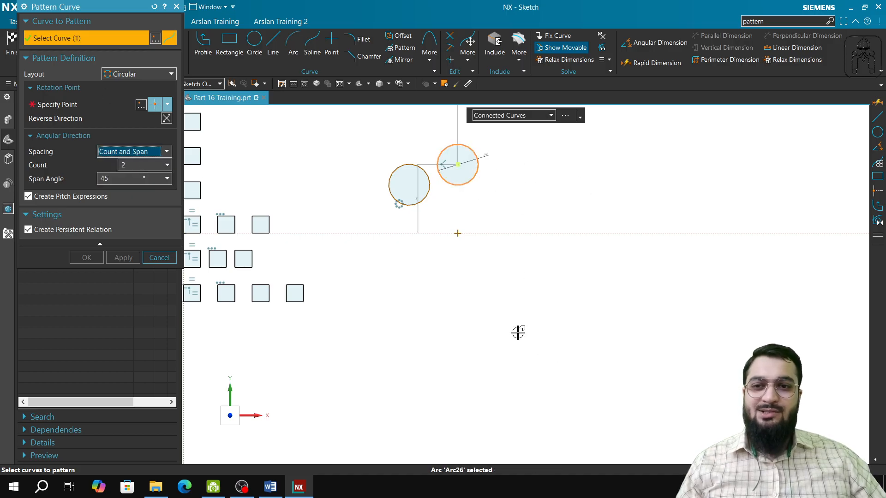
{"action": "left_click", "coordinate": [87, 105]}
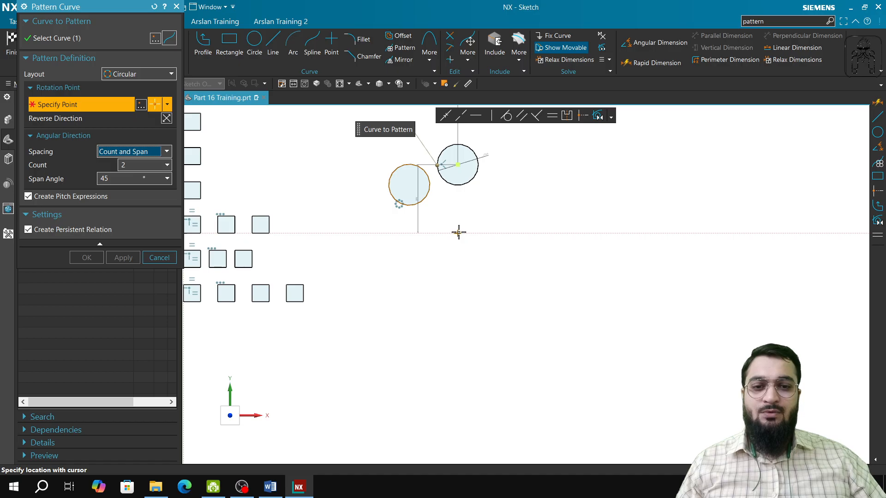
{"action": "left_click", "coordinate": [457, 233]}
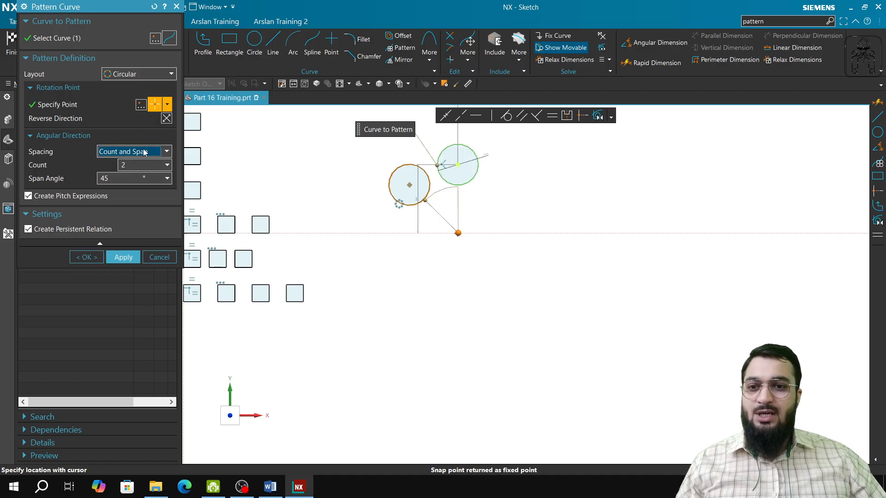
Step: Set the span angle to 90° and the count to 3, with the pattern direction reversed
{"action": "left_click", "coordinate": [120, 178]}
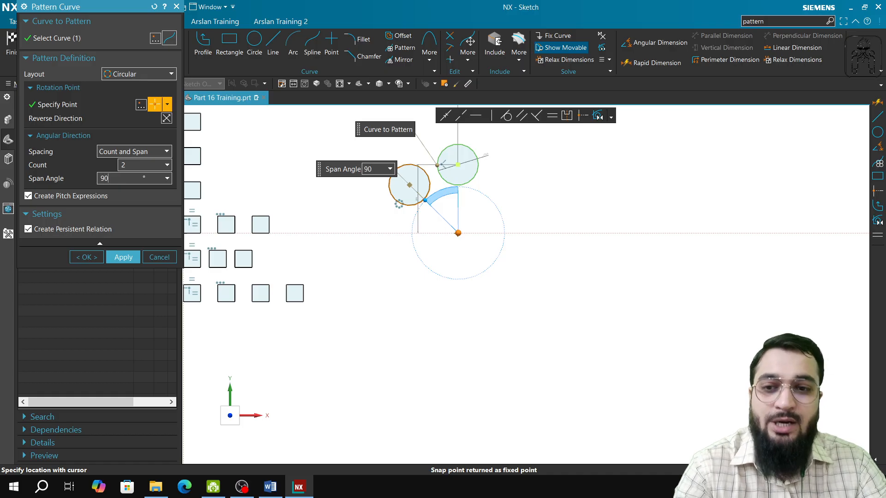
{"action": "key", "text": "Tab"}
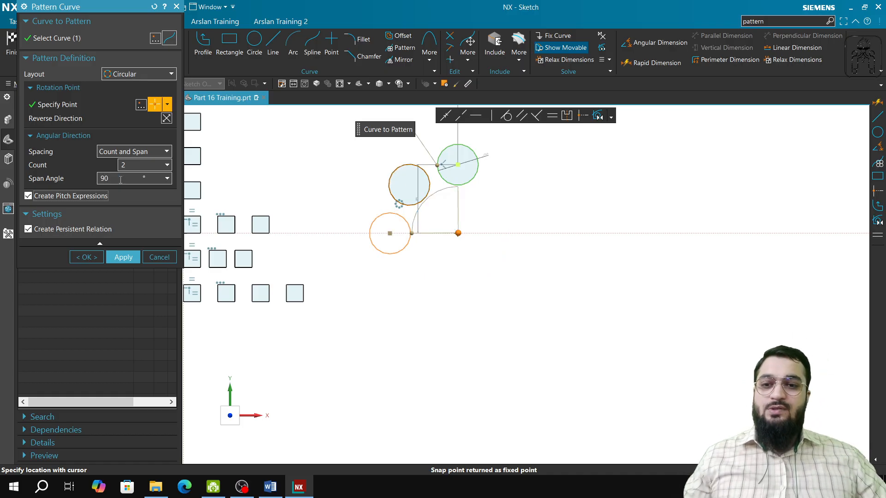
{"action": "left_click", "coordinate": [166, 118]}
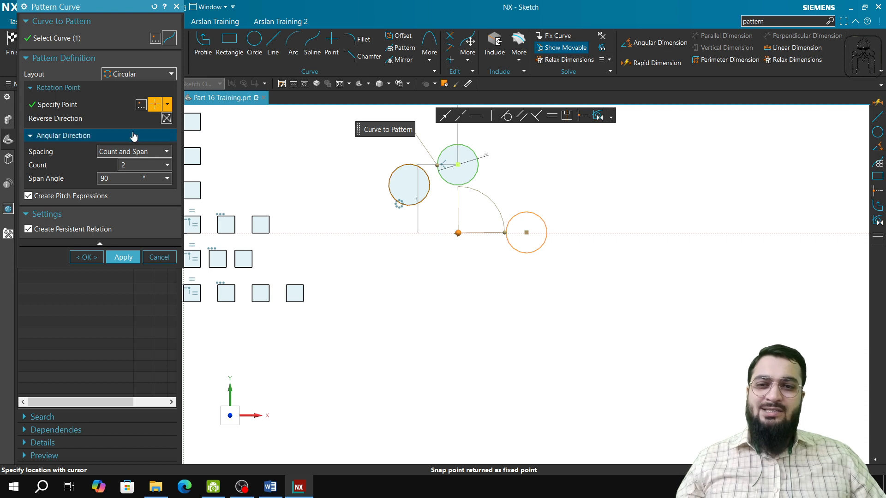
{"action": "double_click", "coordinate": [128, 165]}
{"action": "type", "text": "3"}
{"action": "key", "text": "Tab"}
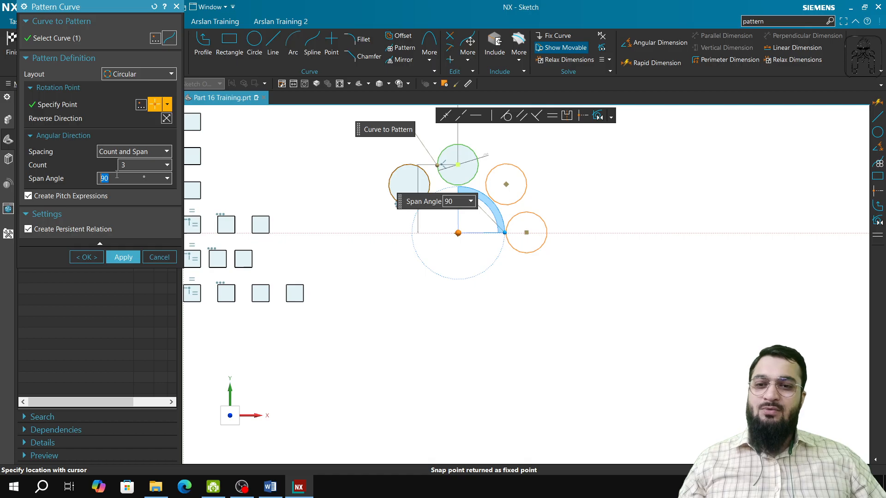
Step: Switch the spacing to Count and Pitch and apply the three-instance circular pattern at a 45° pitch angle
{"action": "left_click", "coordinate": [137, 154]}
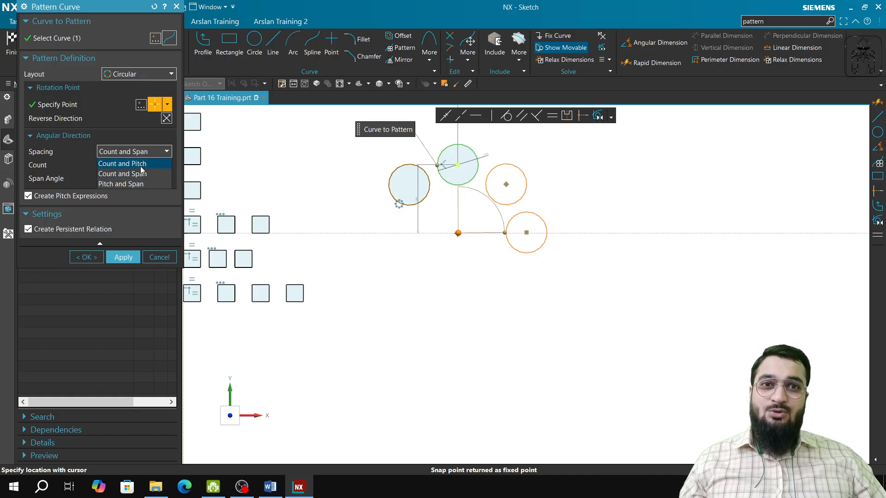
{"action": "left_click", "coordinate": [141, 165]}
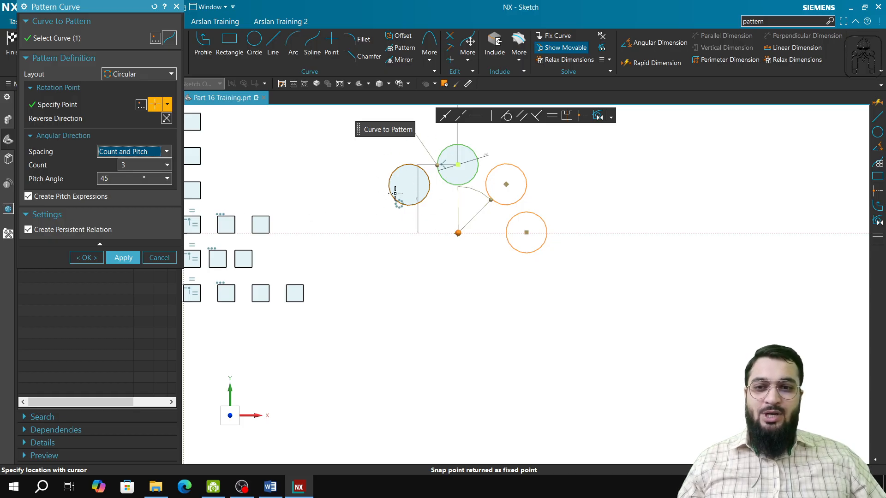
{"action": "left_click", "coordinate": [123, 258]}
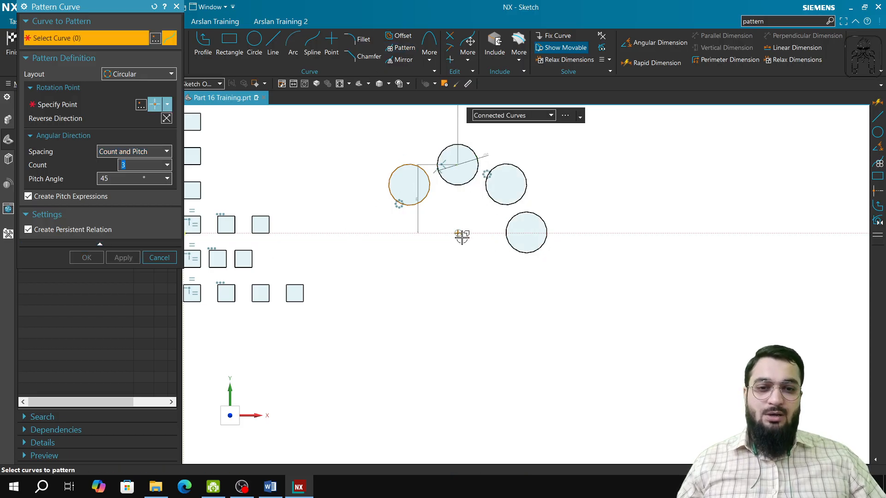
Step: Select the newly patterned circle on the horizontal axis as the next curve to pattern, and place its rotation point near the pattern center
{"action": "left_click", "coordinate": [511, 253]}
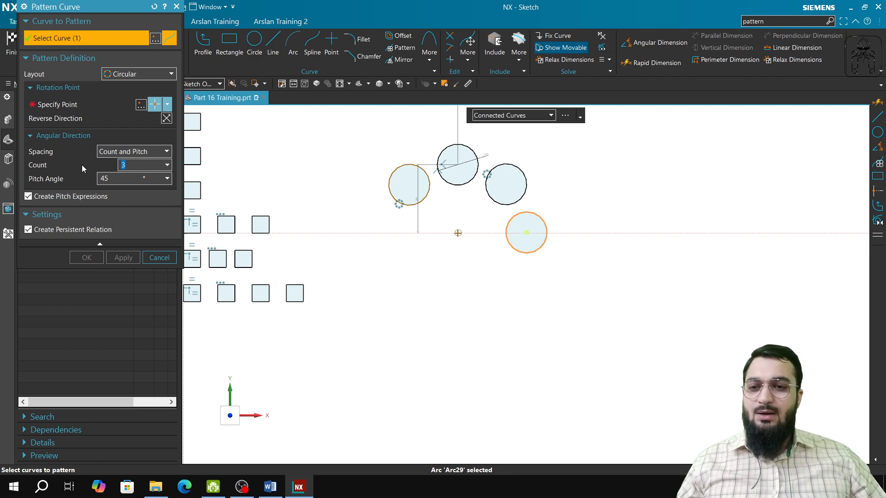
{"action": "left_click", "coordinate": [69, 105]}
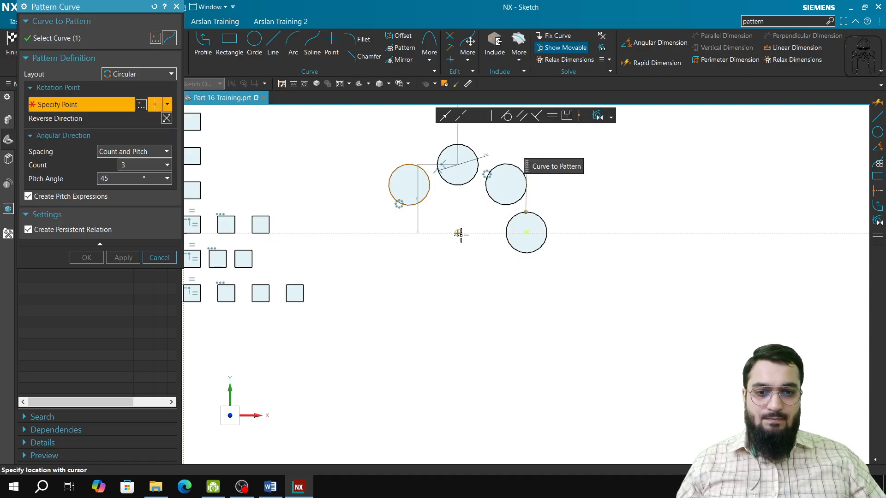
{"action": "left_click", "coordinate": [458, 233]}
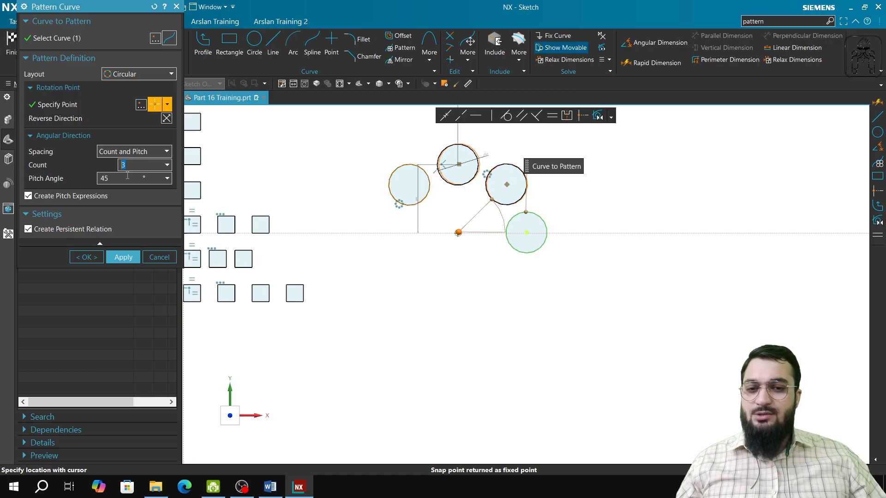
Step: Move the rotation point freehand, and reassign it to the existing Point3 of the sketch on the horizontal axis
{"action": "scroll", "coordinate": [442, 243], "scroll_direction": "down", "scroll_amount": 3}
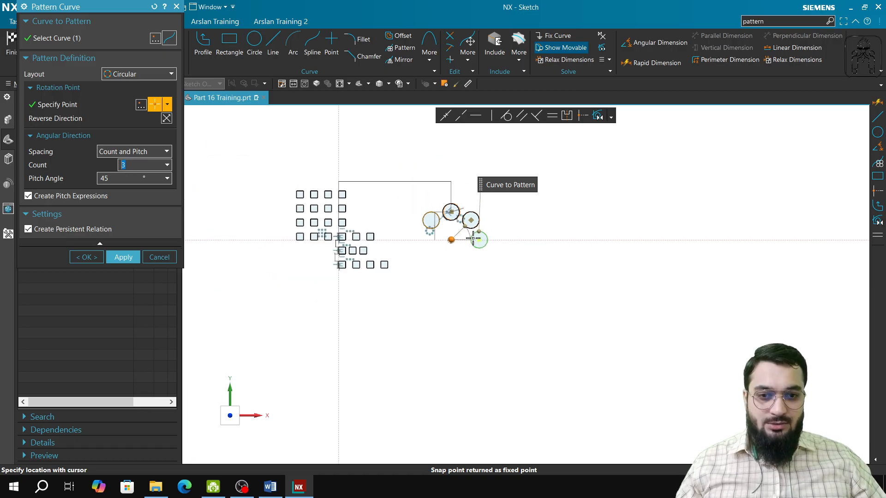
{"action": "scroll", "coordinate": [438, 249], "scroll_direction": "up", "scroll_amount": 10}
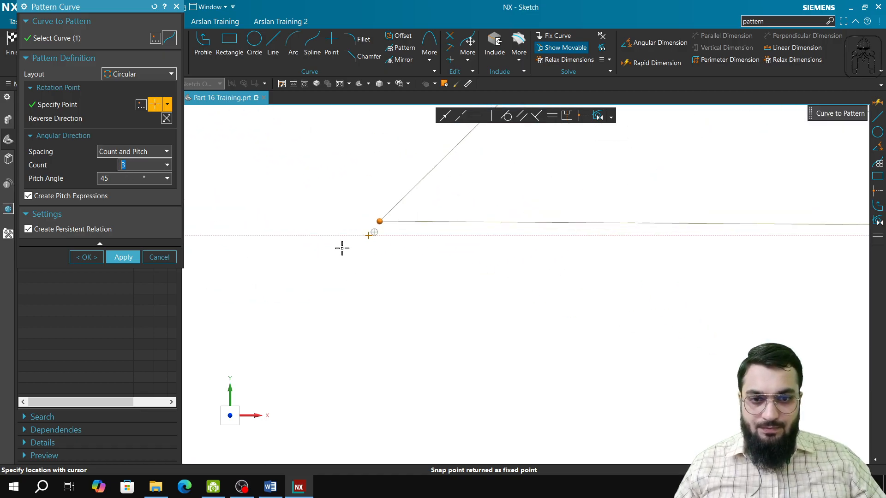
{"action": "scroll", "coordinate": [374, 236], "scroll_direction": "down", "scroll_amount": 5}
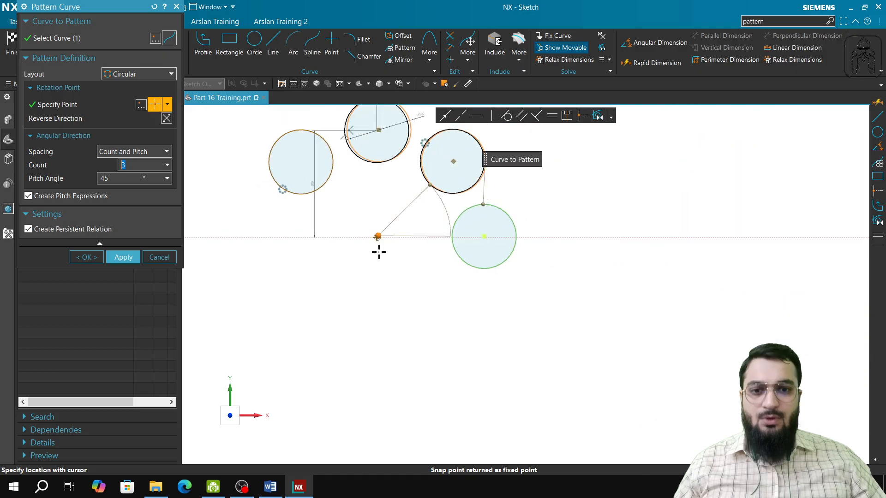
{"action": "left_click", "coordinate": [377, 236]}
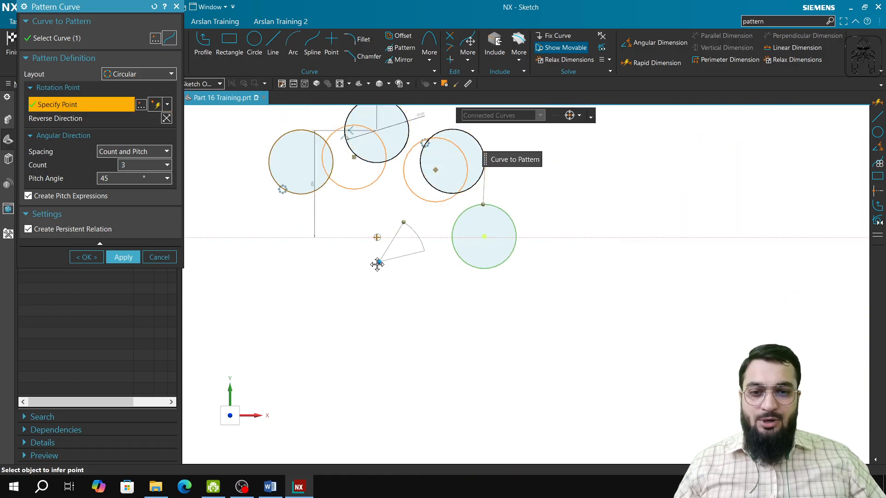
{"action": "left_click_drag", "start_coordinate": [363, 246], "coordinate": [369, 227]}
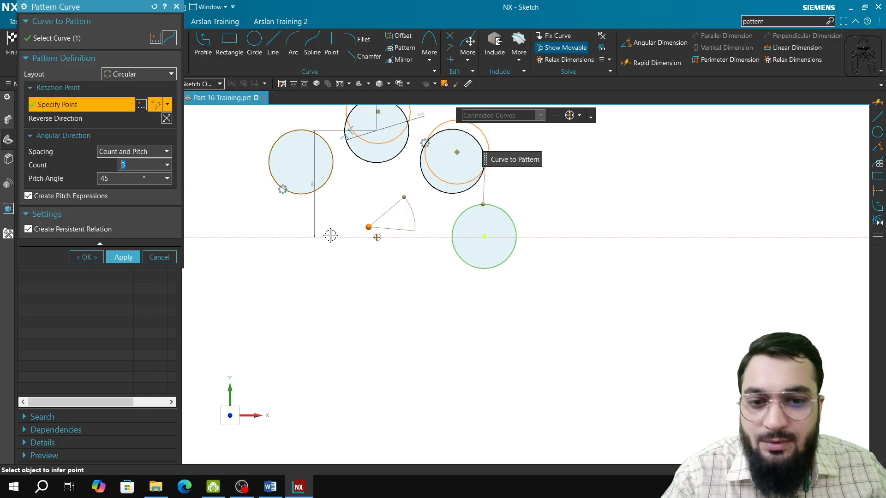
{"action": "left_click", "coordinate": [376, 237]}
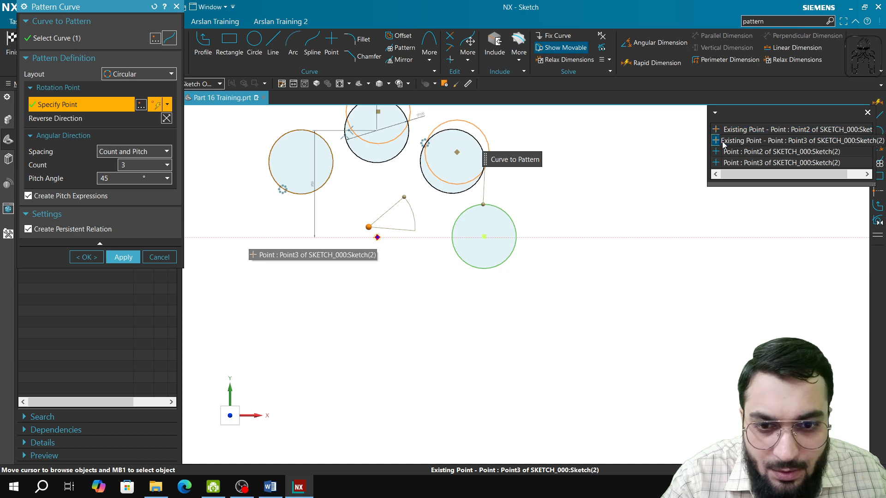
{"action": "left_click", "coordinate": [723, 140]}
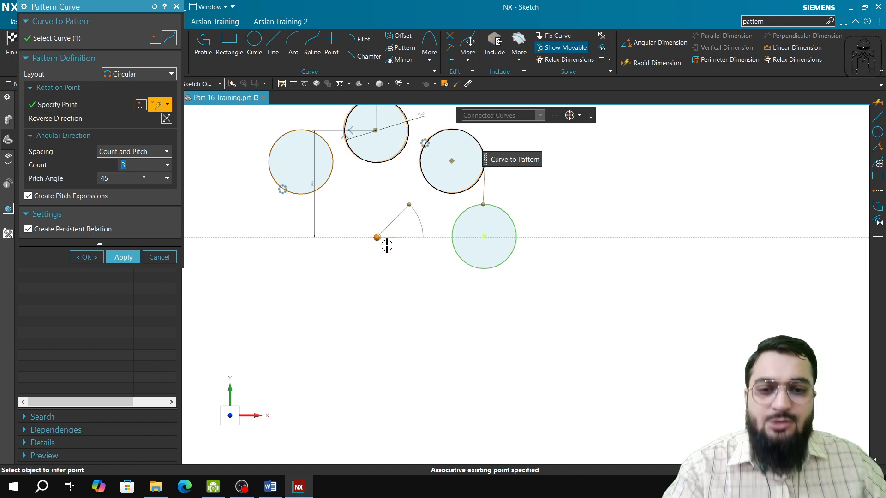
Step: Examine up close how the rotation point lines up with the existing sketch point and the horizontal axis
{"action": "scroll", "coordinate": [385, 244], "scroll_direction": "up", "scroll_amount": 5}
{"action": "scroll", "coordinate": [364, 239], "scroll_direction": "up", "scroll_amount": 5}
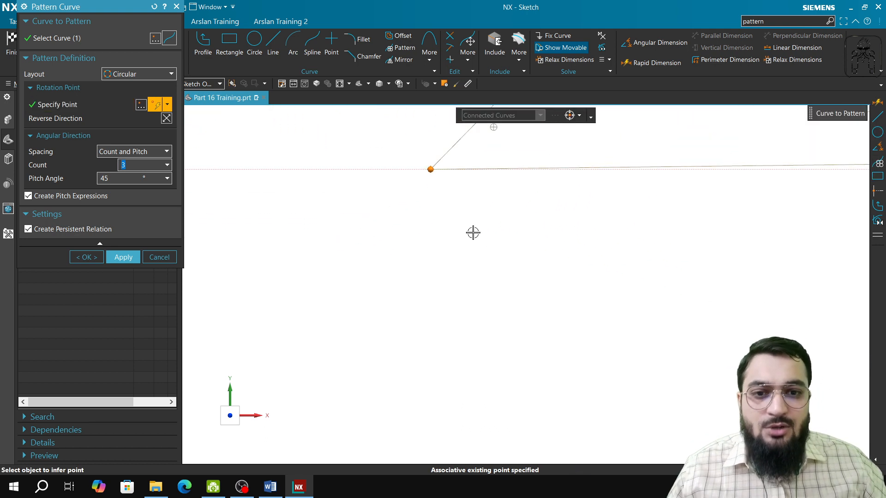
{"action": "scroll", "coordinate": [564, 221], "scroll_direction": "down", "scroll_amount": 8}
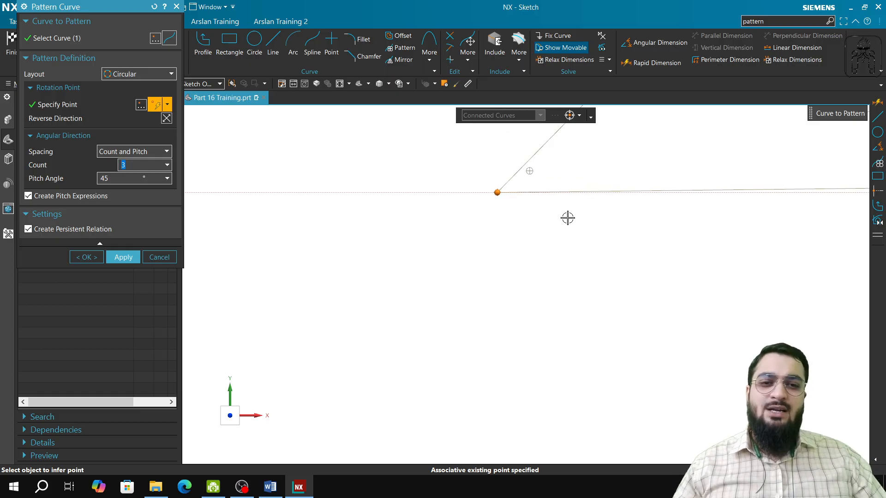
{"action": "mouse_move", "coordinate": [710, 297]}
{"action": "middle_mouse_down", "text": "shift"}
{"action": "mouse_move", "coordinate": [597, 296]}
{"action": "mouse_move", "coordinate": [541, 345]}
{"action": "middle_mouse_up", "text": "shift"}
{"action": "scroll", "coordinate": [522, 261], "scroll_direction": "up", "scroll_amount": 1}
{"action": "scroll", "coordinate": [524, 261], "scroll_direction": "up", "scroll_amount": 3}
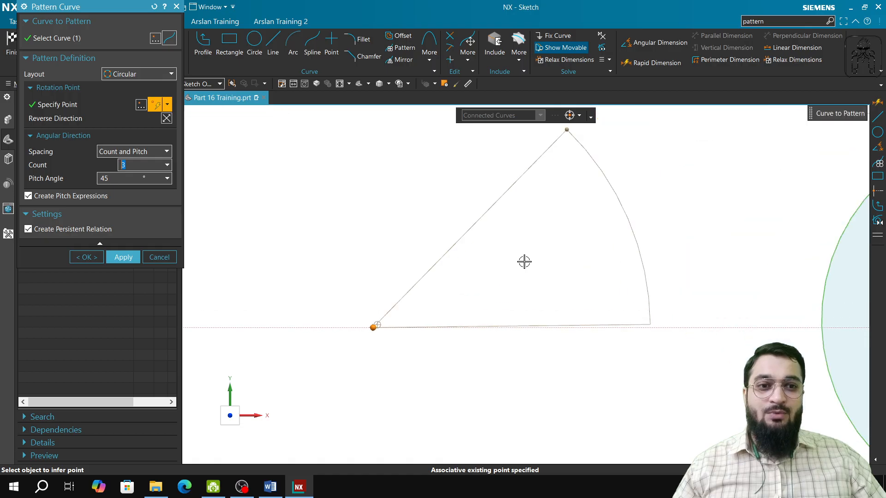
{"action": "scroll", "coordinate": [526, 262], "scroll_direction": "down", "scroll_amount": 8}
{"action": "left_click", "coordinate": [510, 272]}
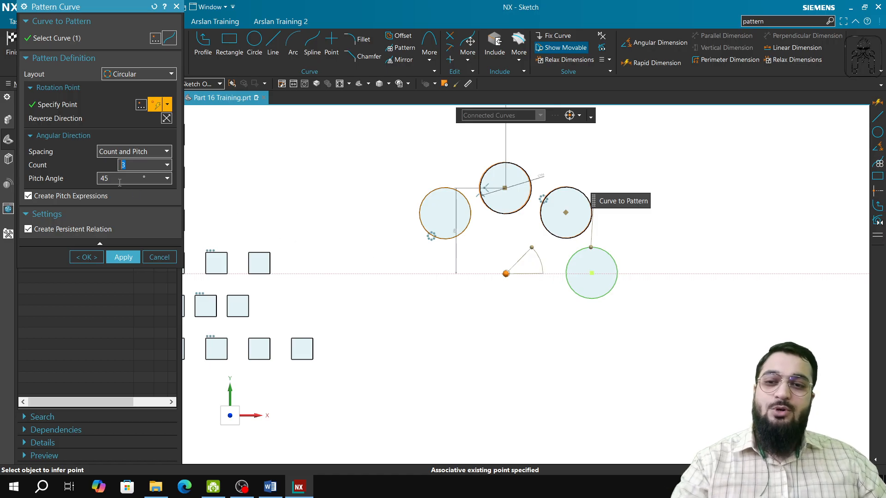
Step: Apply the circular pattern with Pitch and Span spacing, a 45° pitch angle, a 180° span angle, and the direction reversed
{"action": "left_click", "coordinate": [127, 154]}
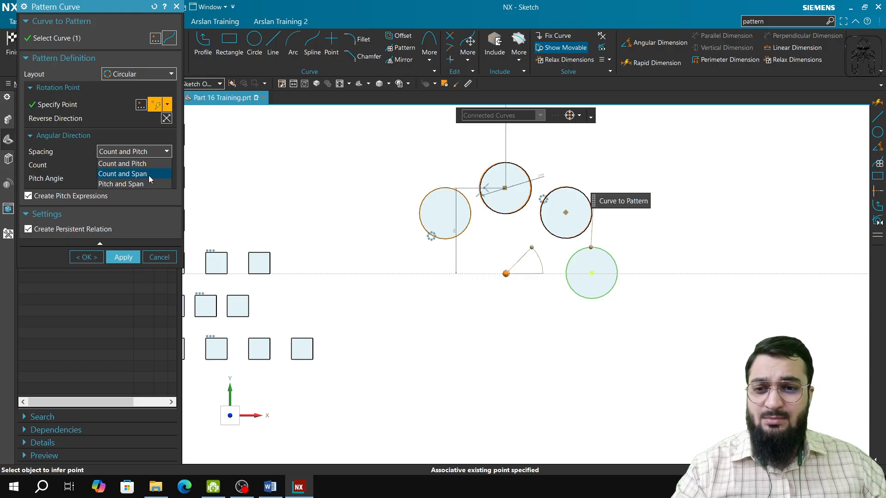
{"action": "left_click", "coordinate": [106, 184]}
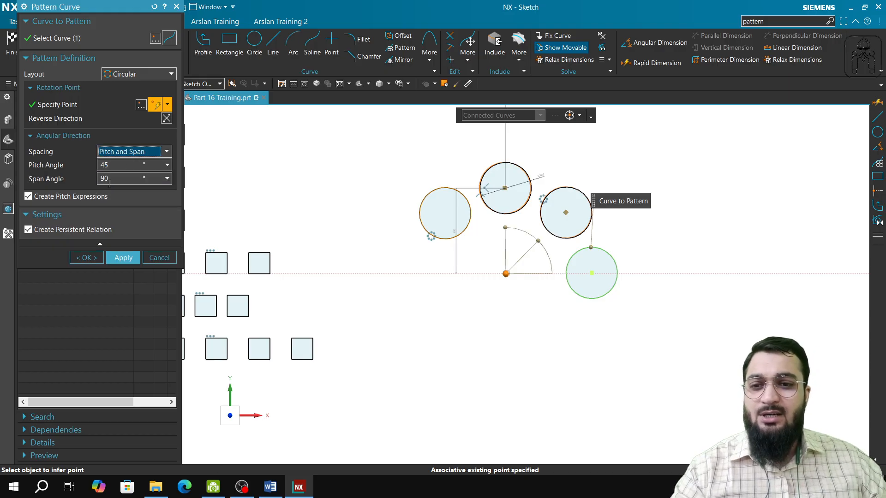
{"action": "left_click", "coordinate": [115, 164]}
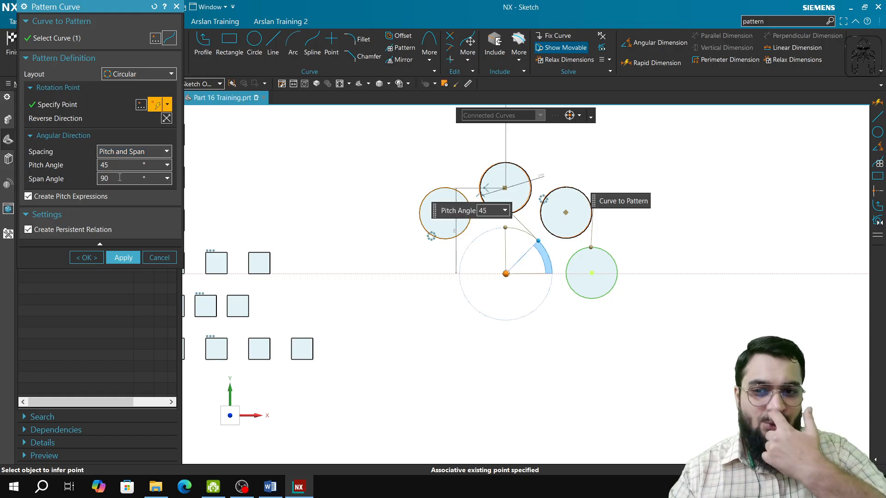
{"action": "left_click", "coordinate": [125, 180]}
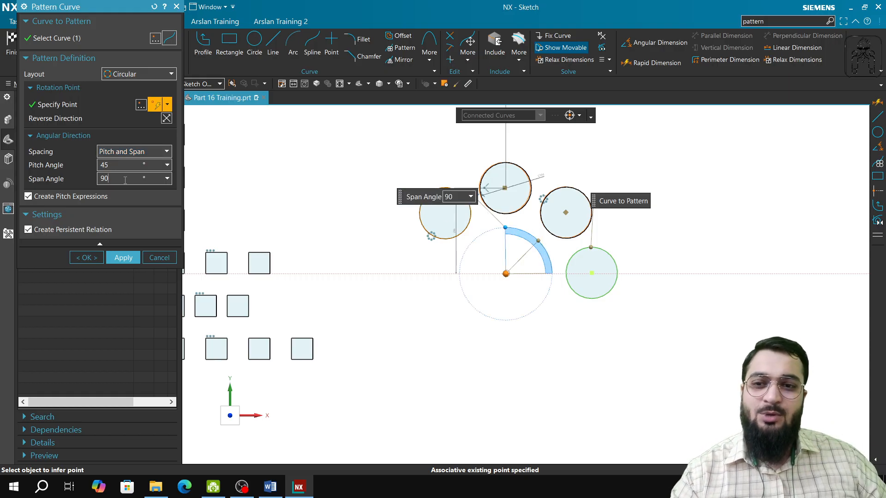
{"action": "type", "text": "180"}
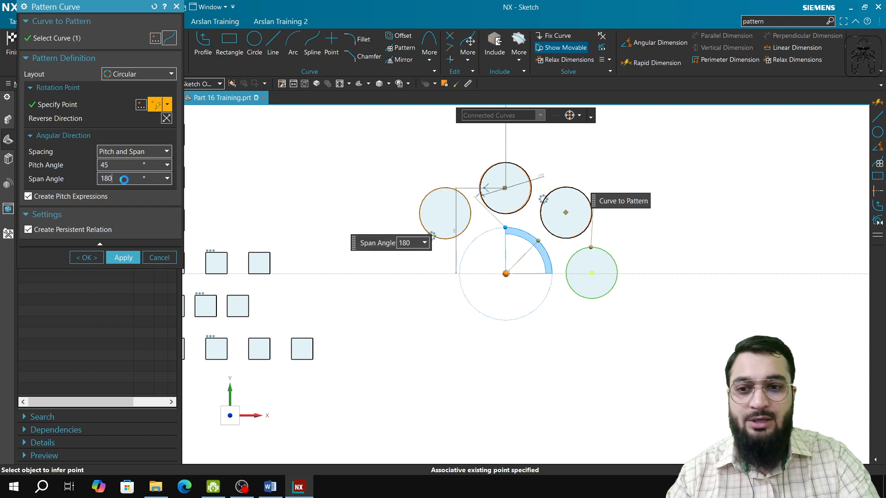
{"action": "key", "text": "Tab"}
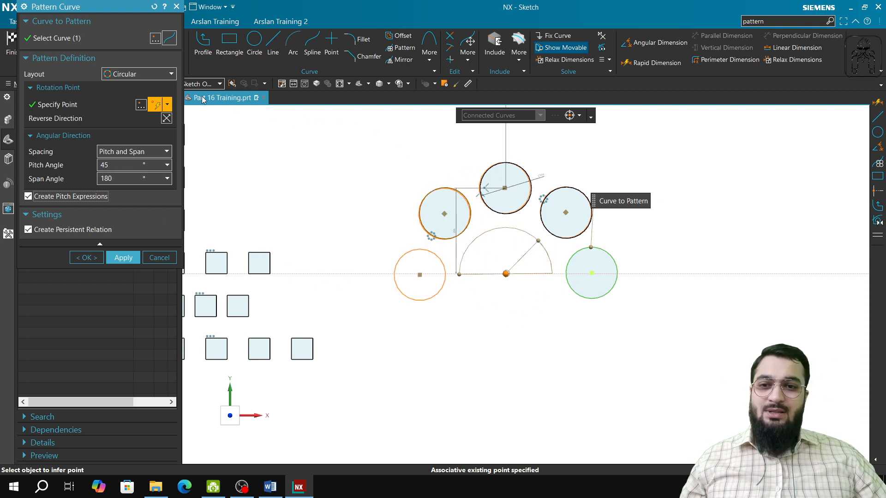
{"action": "left_click", "coordinate": [166, 120]}
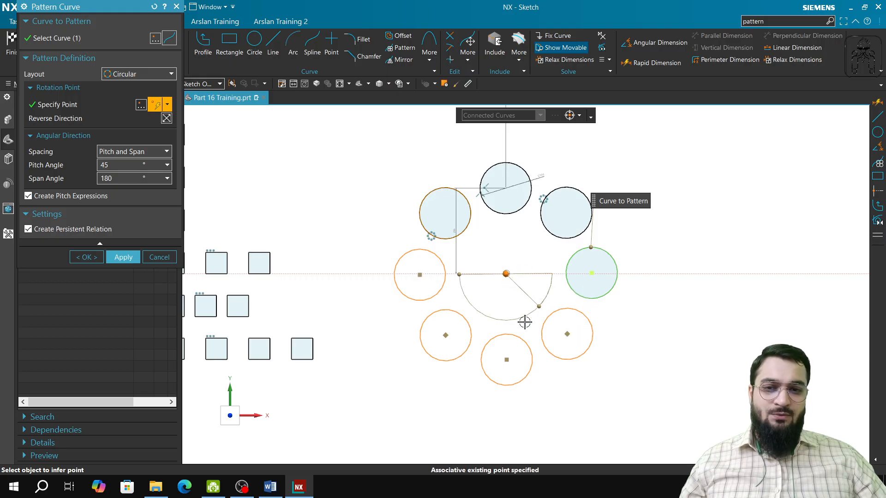
{"action": "left_click", "coordinate": [124, 257]}
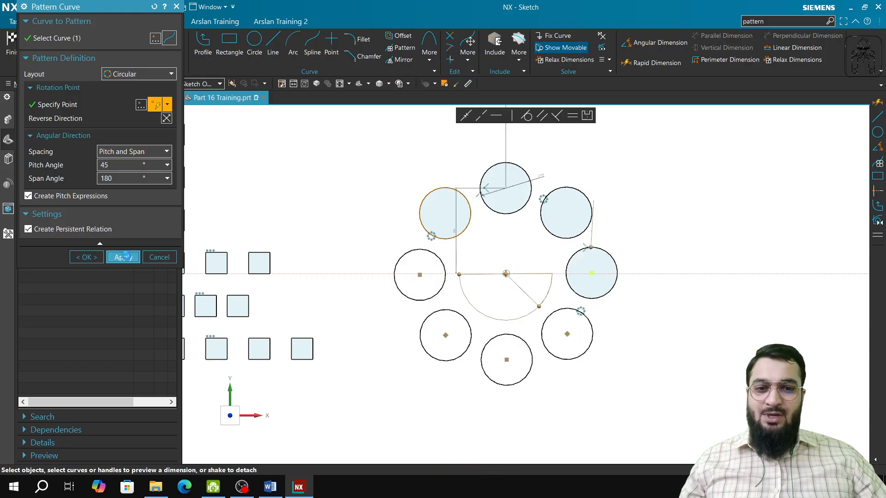
Step: Leave the curve pattern command and add a horizontal Rapid Dimension between the centers of the top circle and its upper-left neighbor
{"action": "left_click", "coordinate": [163, 257]}
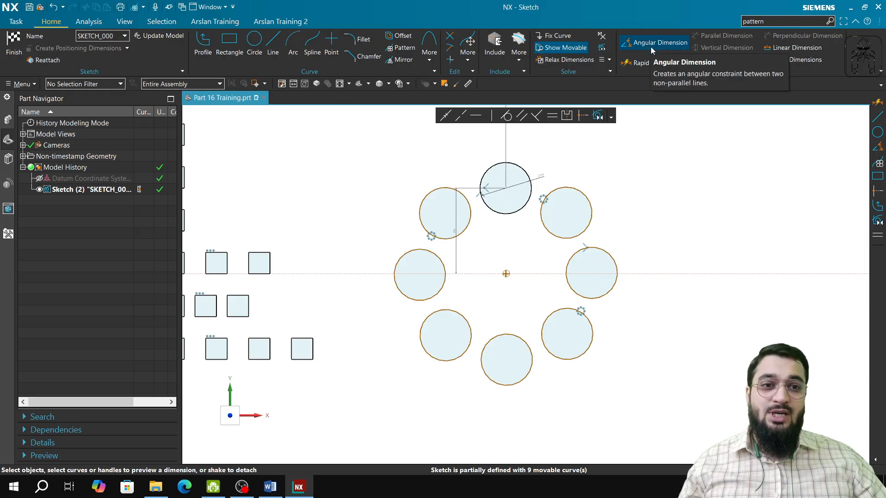
{"action": "left_click", "coordinate": [652, 61]}
{"action": "left_click", "coordinate": [506, 188]}
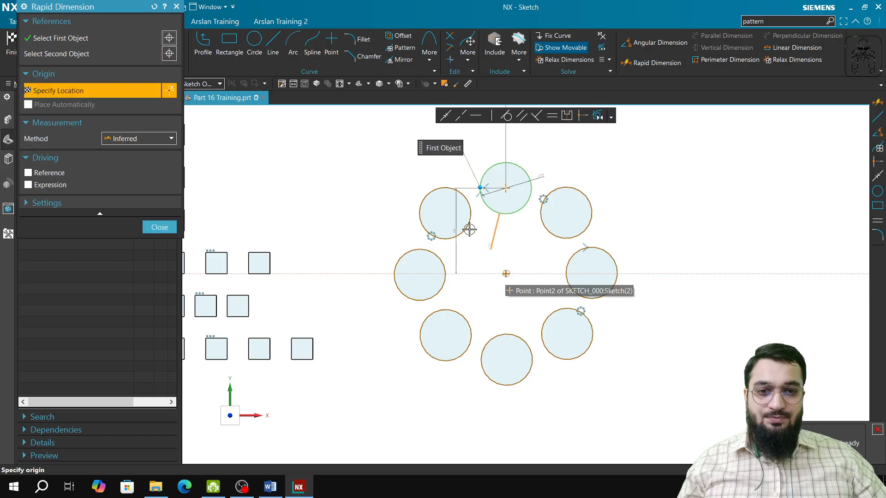
{"action": "left_click", "coordinate": [445, 213]}
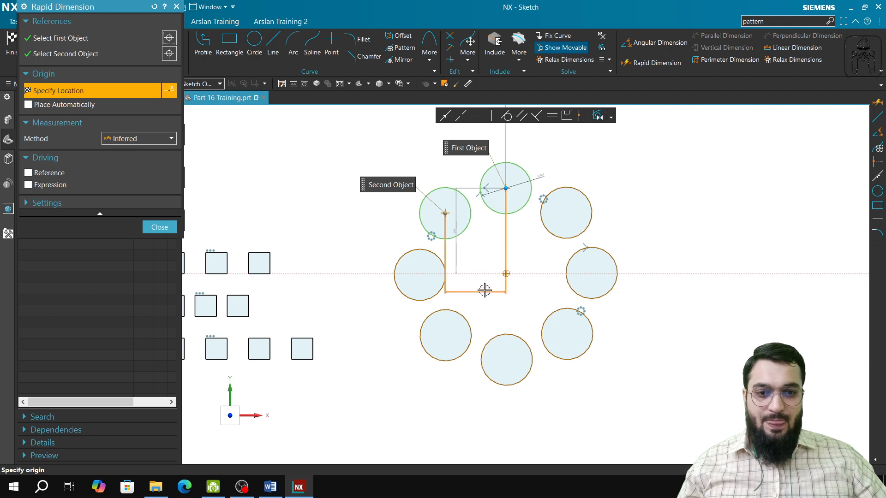
{"action": "left_click", "coordinate": [492, 135]}
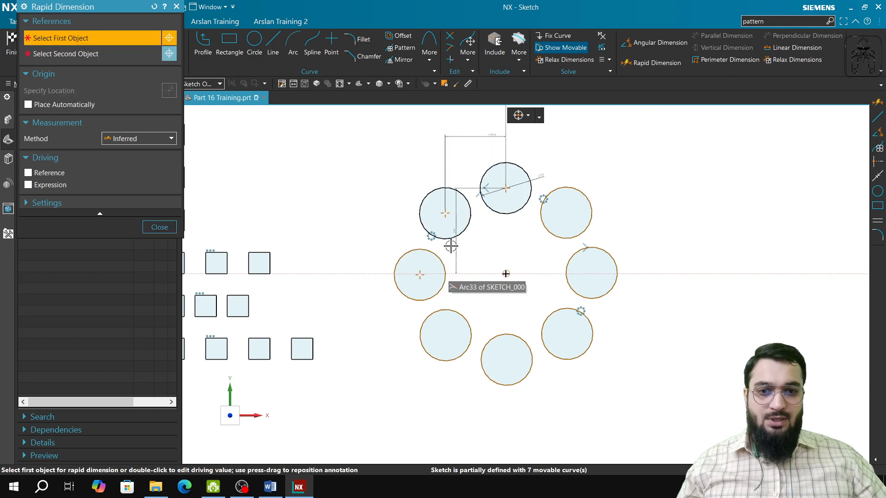
Step: Dimension the horizontal and vertical distances between the centers of the rightmost circle and its lower-right neighbor, and end dimensioning
{"action": "left_click", "coordinate": [591, 275]}
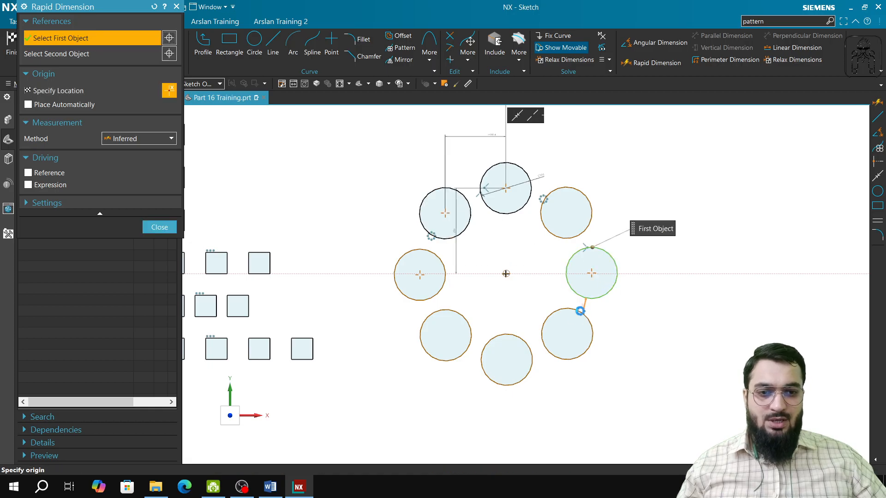
{"action": "left_click", "coordinate": [567, 334]}
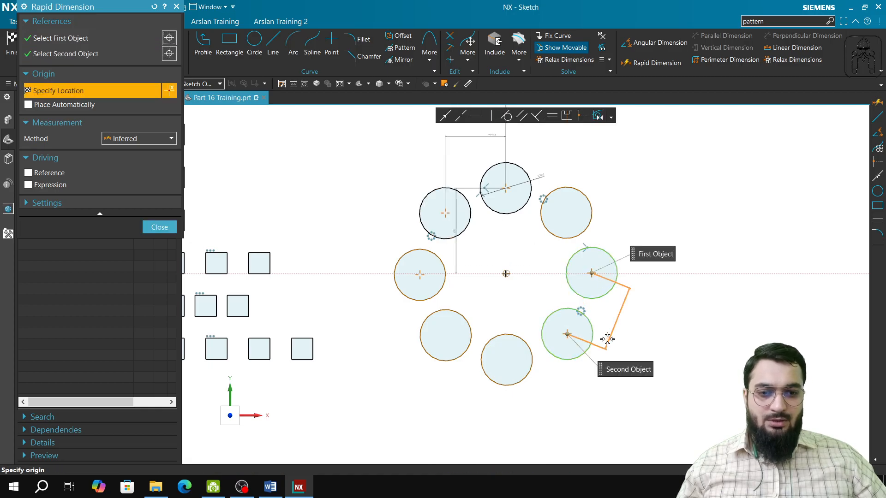
{"action": "left_click", "coordinate": [587, 379]}
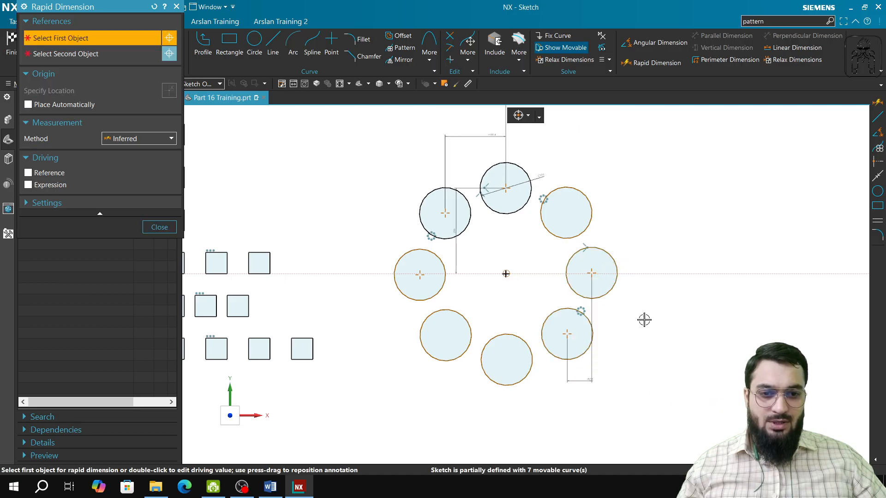
{"action": "left_click", "coordinate": [591, 272]}
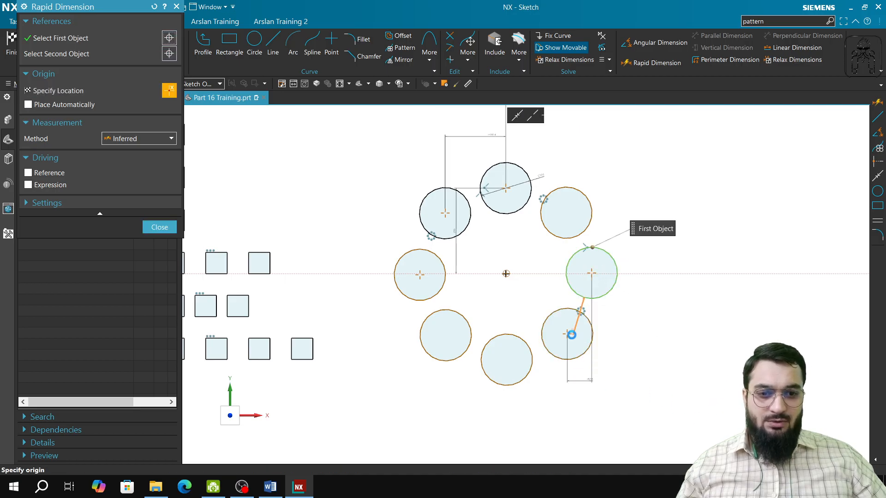
{"action": "left_click", "coordinate": [570, 335]}
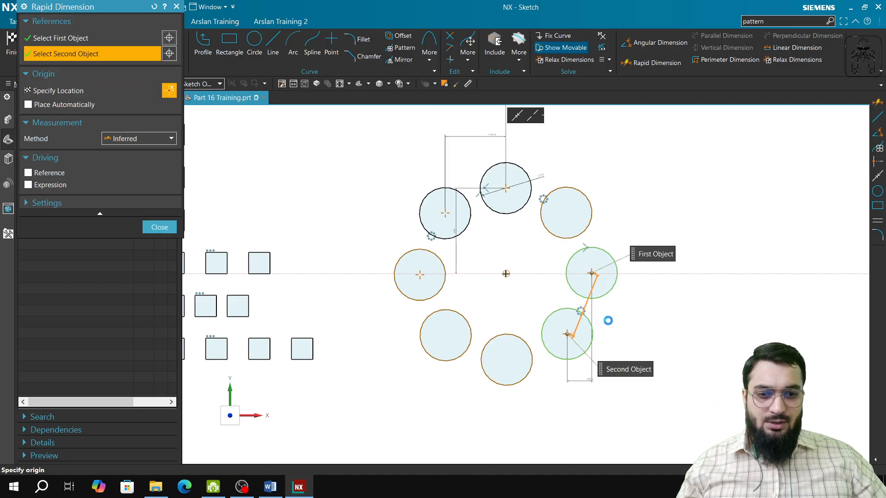
{"action": "left_click", "coordinate": [760, 333]}
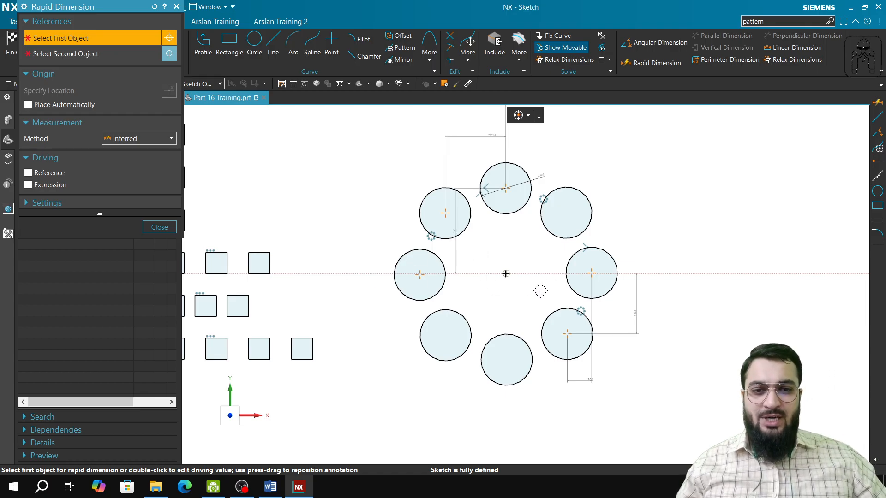
{"action": "left_click", "coordinate": [159, 227]}
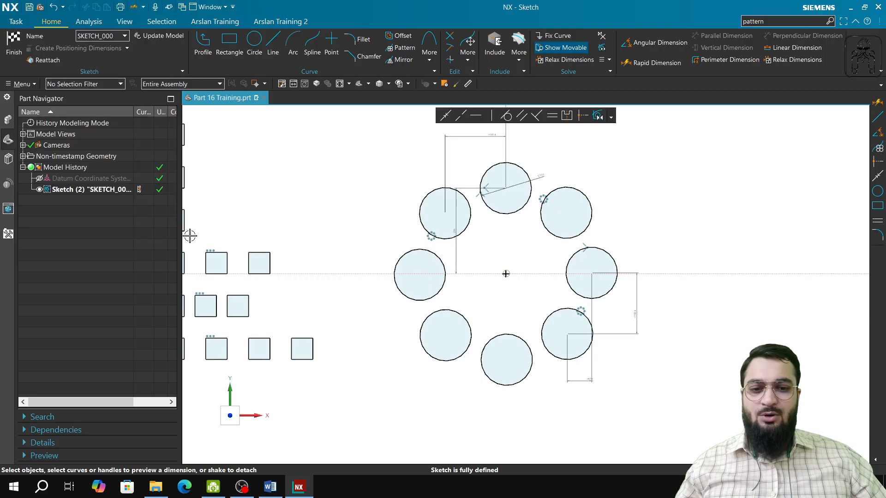
Step: Finish the sketch containing the square patterns and the ring of circles
{"action": "scroll", "coordinate": [194, 217], "scroll_direction": "up", "scroll_amount": 1}
{"action": "scroll", "coordinate": [333, 233], "scroll_direction": "down", "scroll_amount": 5}
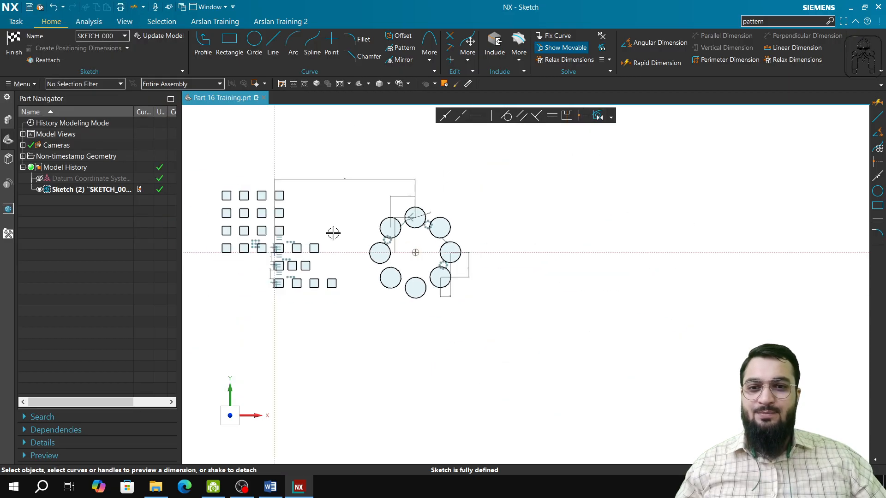
{"action": "left_click", "coordinate": [21, 51]}
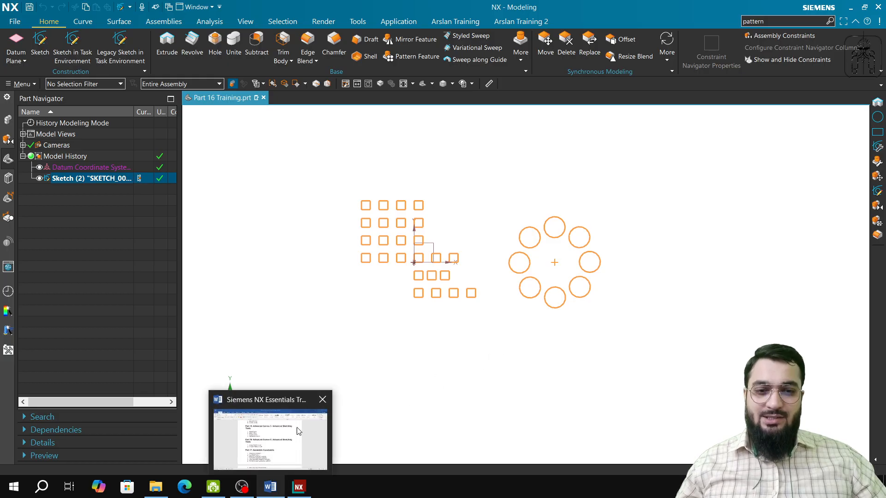
Step: Switch to the training syllabus in Word and review the topics following Part 16, from Part 17: Geometric Constraints onward
{"action": "left_click", "coordinate": [272, 487]}
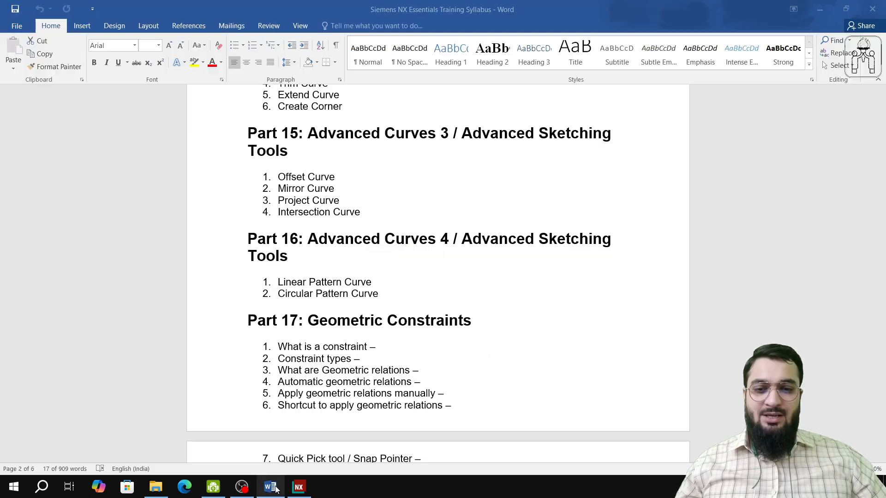
{"action": "left_click", "coordinate": [460, 312]}
{"action": "scroll", "coordinate": [446, 337], "scroll_direction": "down", "scroll_amount": 3}
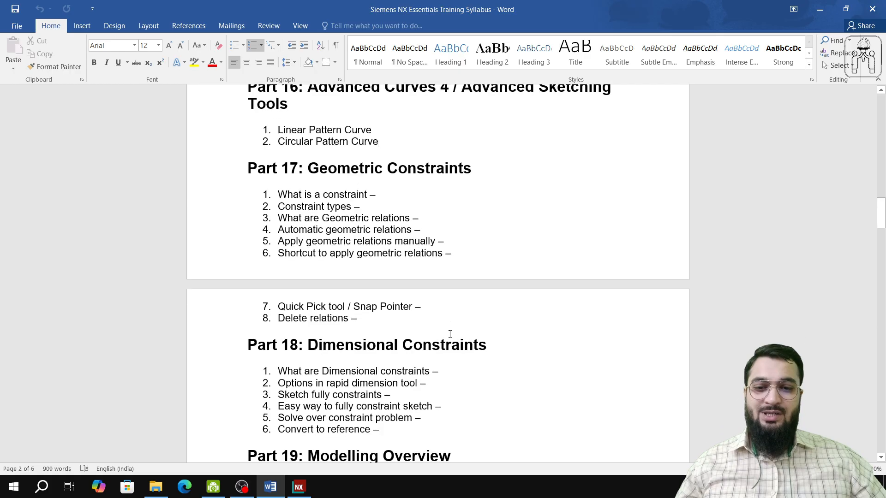